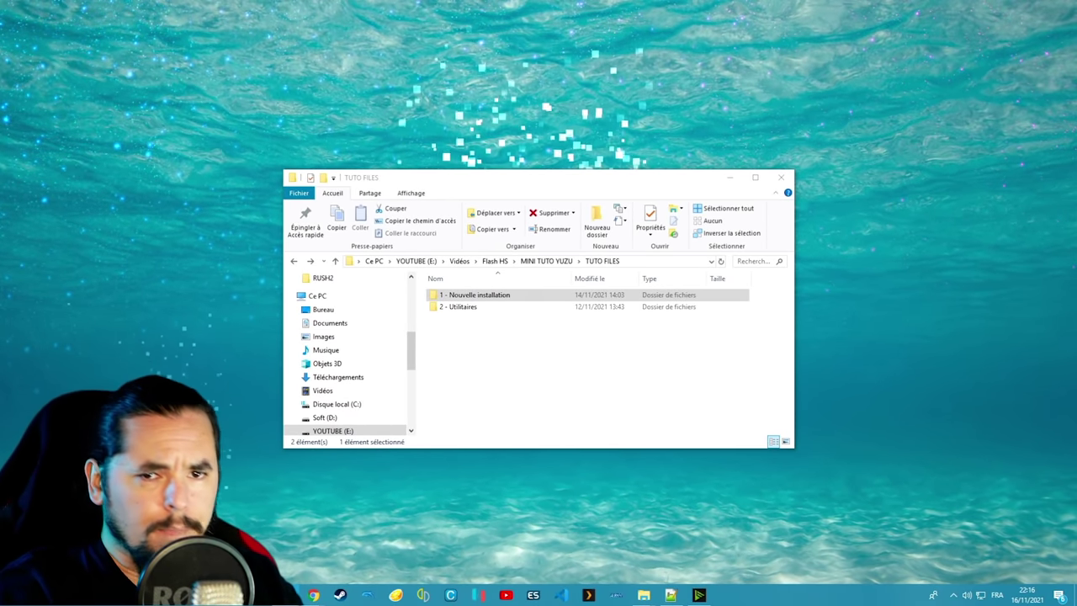
Step: Launch 128Bit.yuzu.Installer.exe from the "1 - Nouvelle installation" folder
{"action": "double_click", "coordinate": [515, 296]}
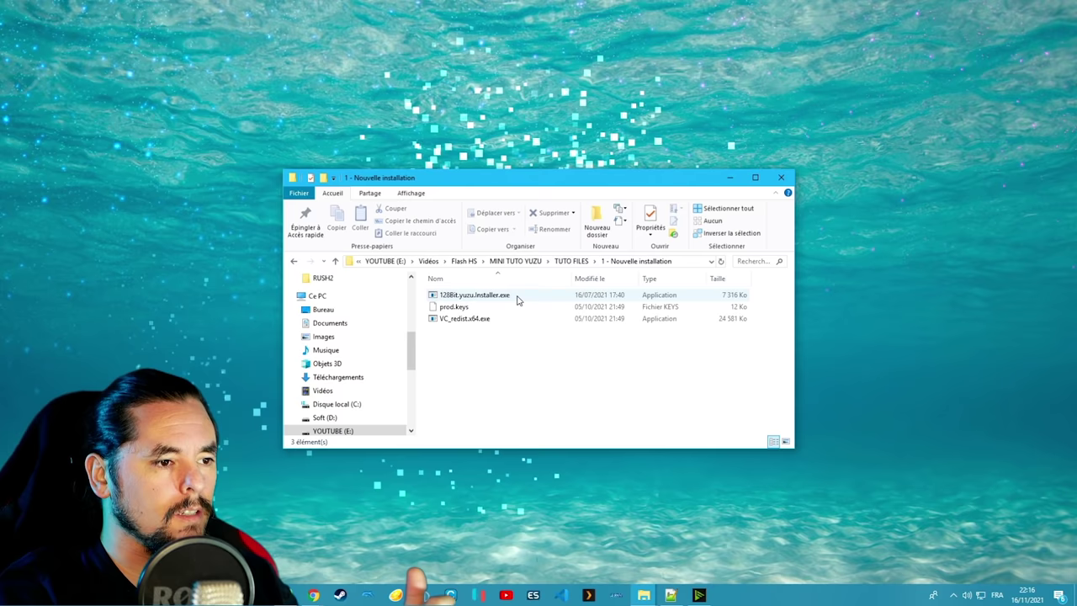
{"action": "left_click", "coordinate": [470, 323]}
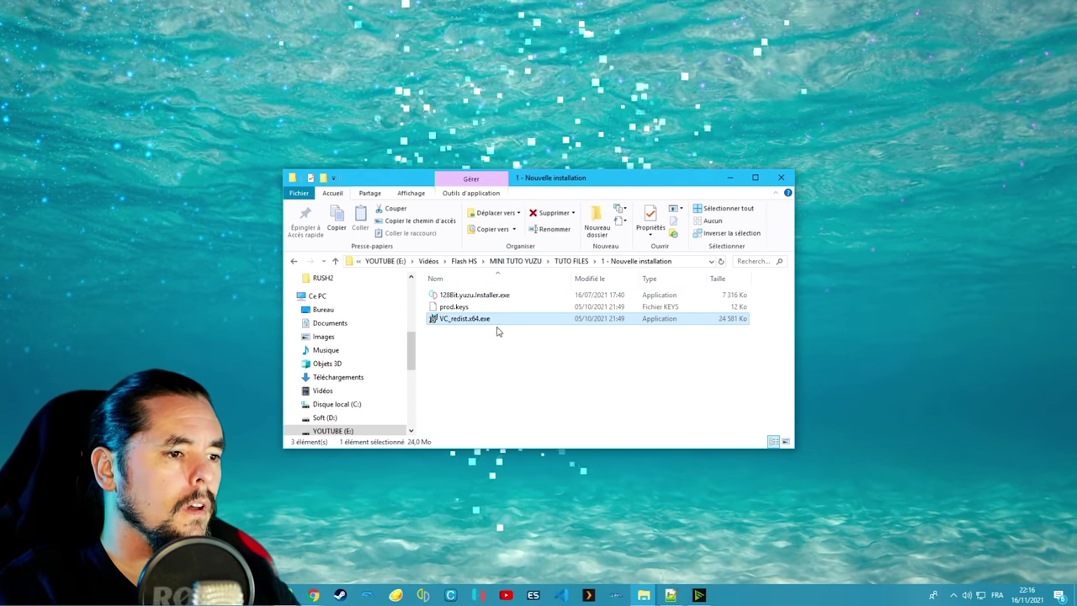
{"action": "left_click", "coordinate": [467, 296]}
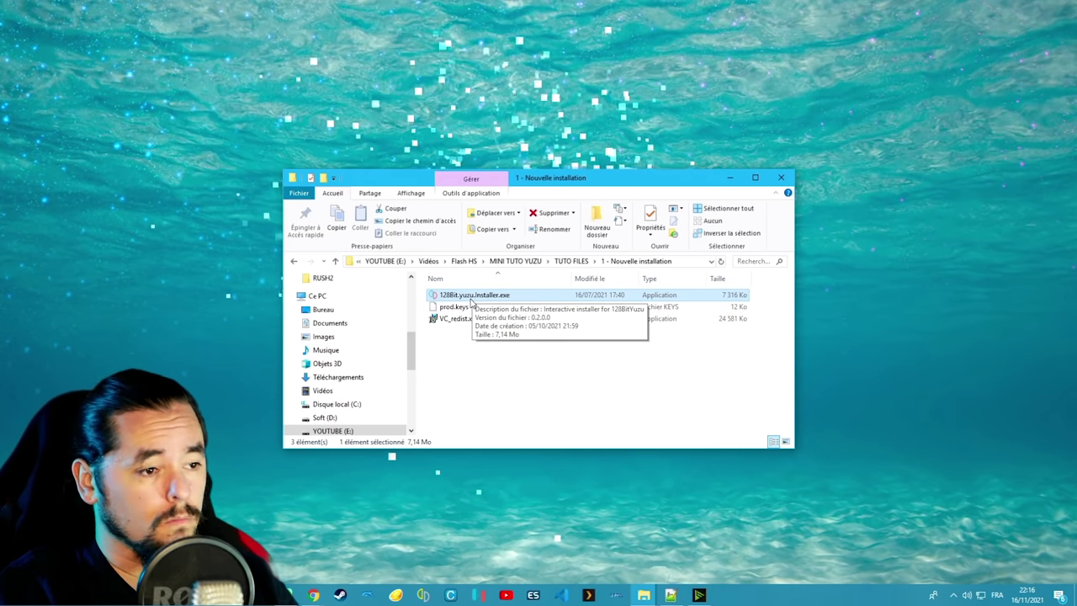
{"action": "double_click", "coordinate": [473, 298]}
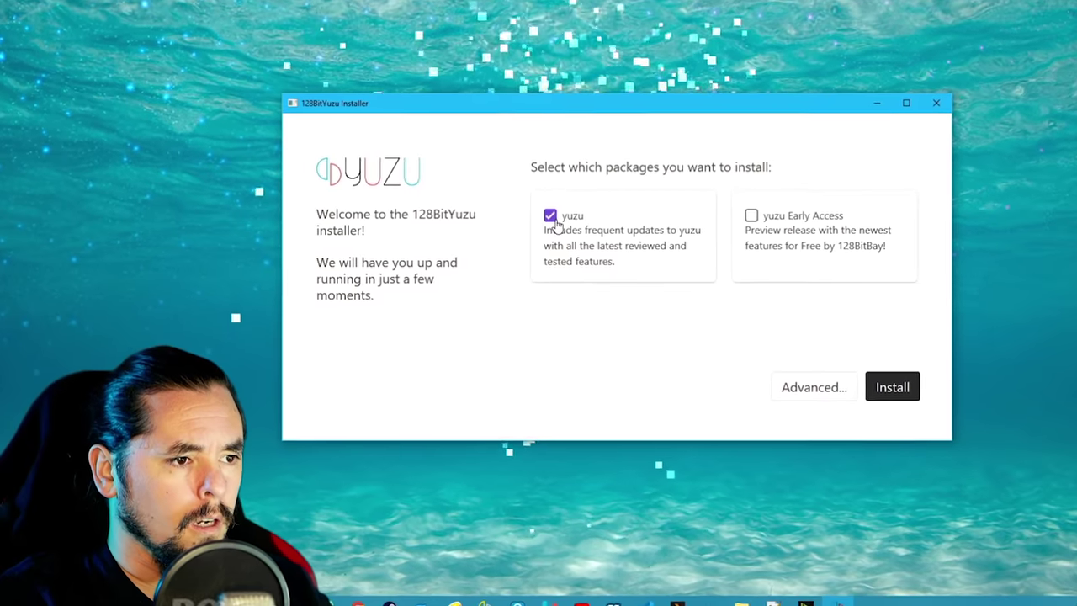
Step: Install only the yuzu Early Access package to the default install location and exit the installer
{"action": "left_click", "coordinate": [552, 218]}
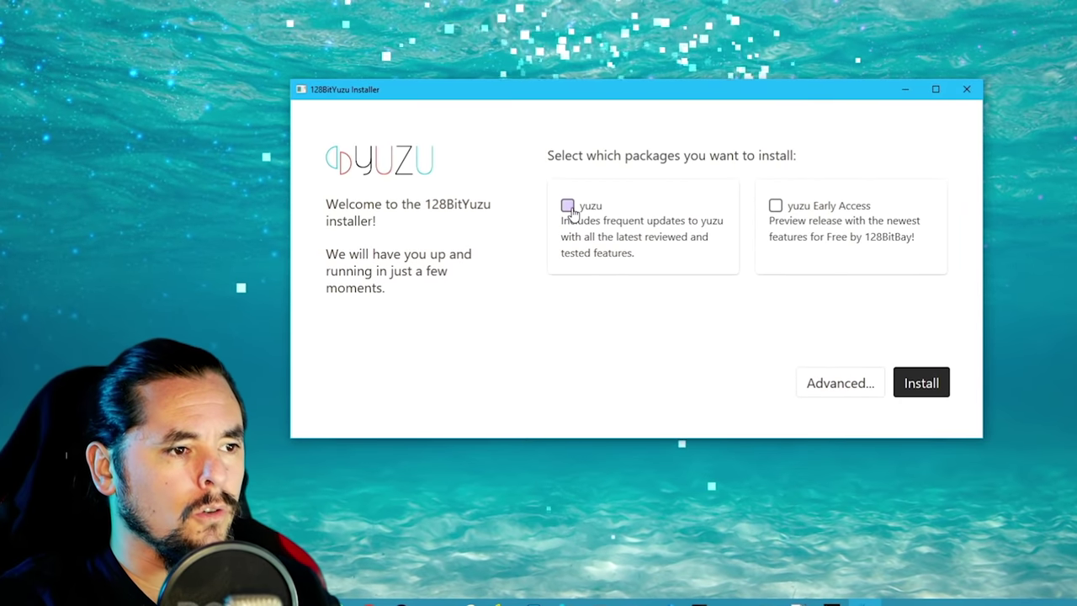
{"action": "left_click", "coordinate": [777, 208]}
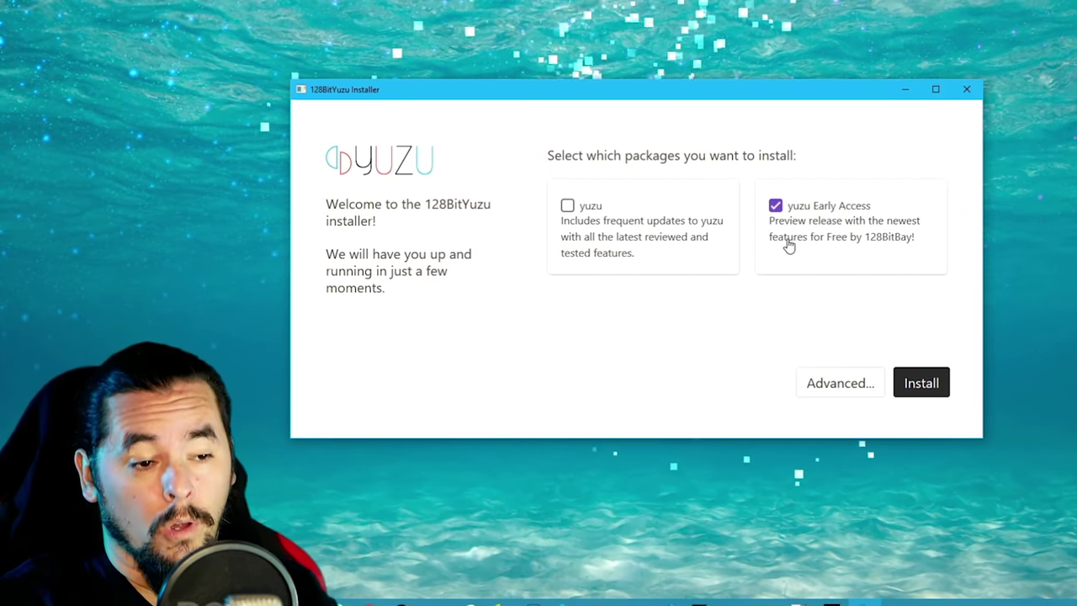
{"action": "left_click", "coordinate": [827, 385]}
{"action": "left_click", "coordinate": [690, 331]}
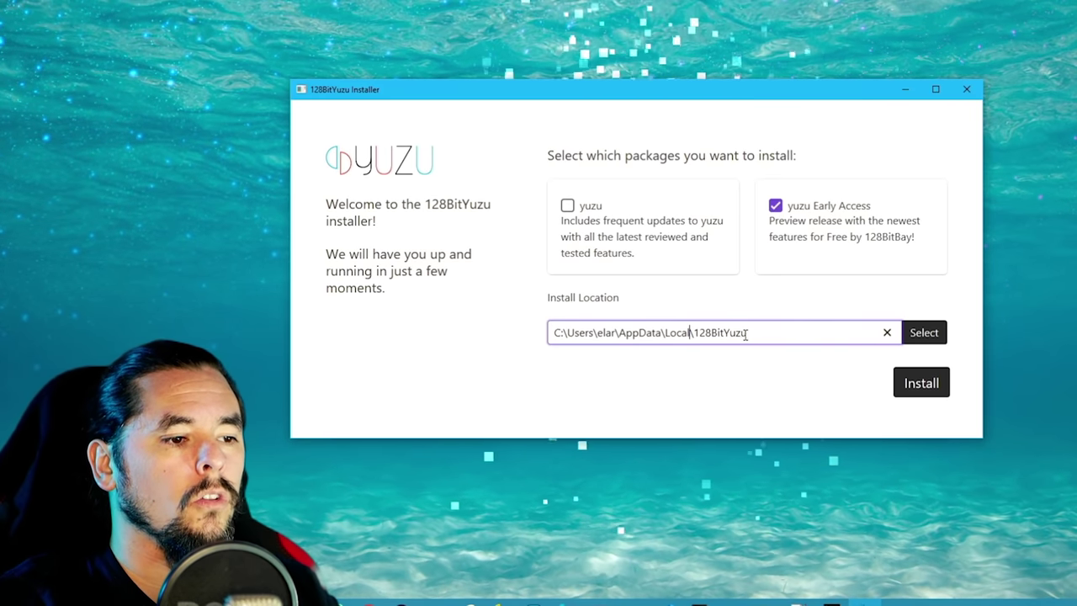
{"action": "key", "text": "ctrl+a"}
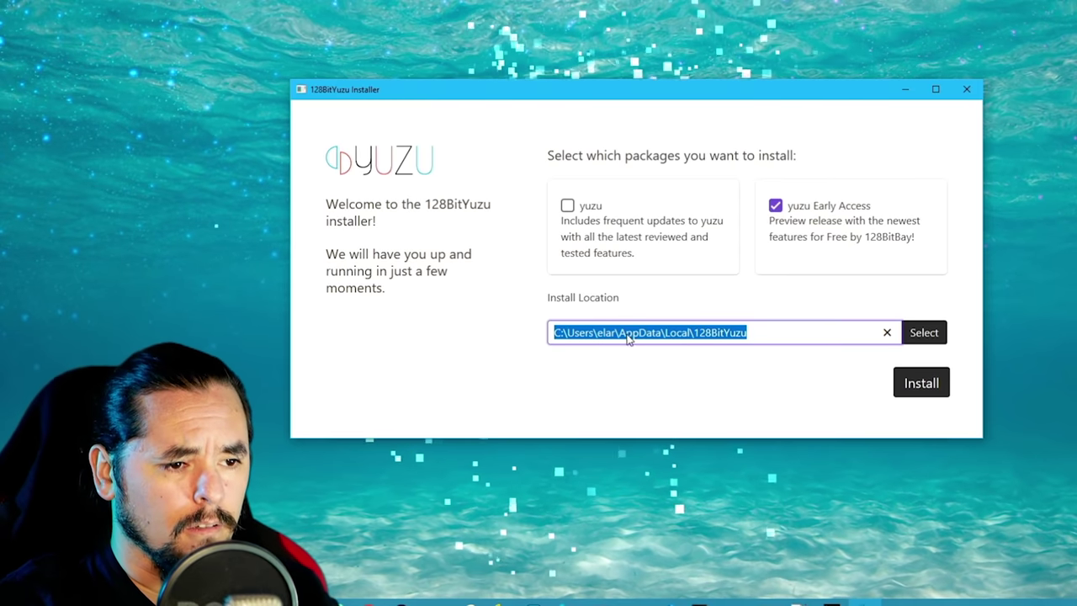
{"action": "left_click", "coordinate": [907, 384]}
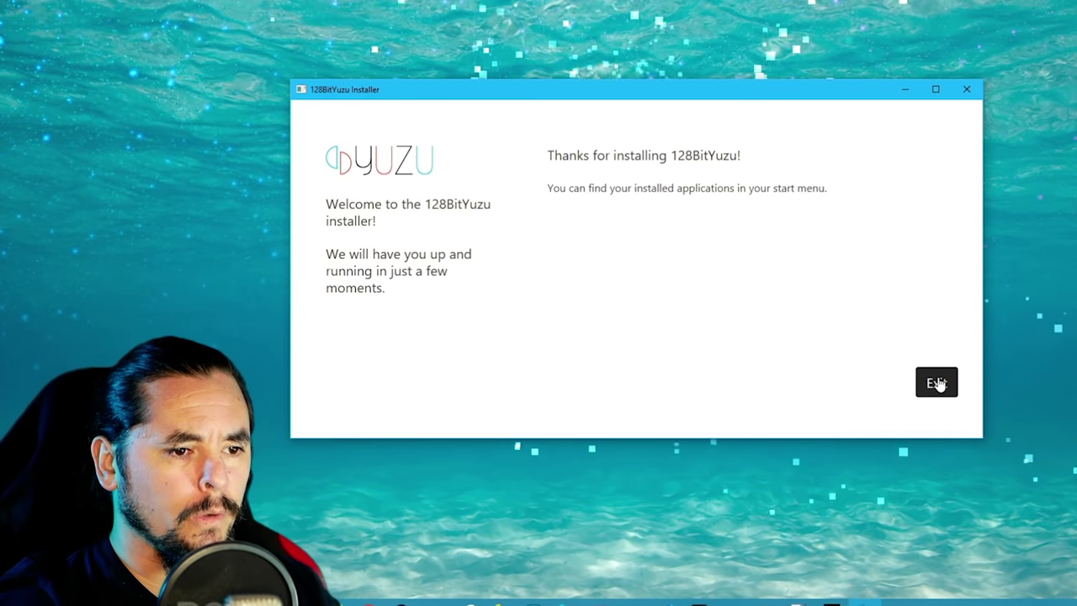
{"action": "left_click", "coordinate": [937, 383]}
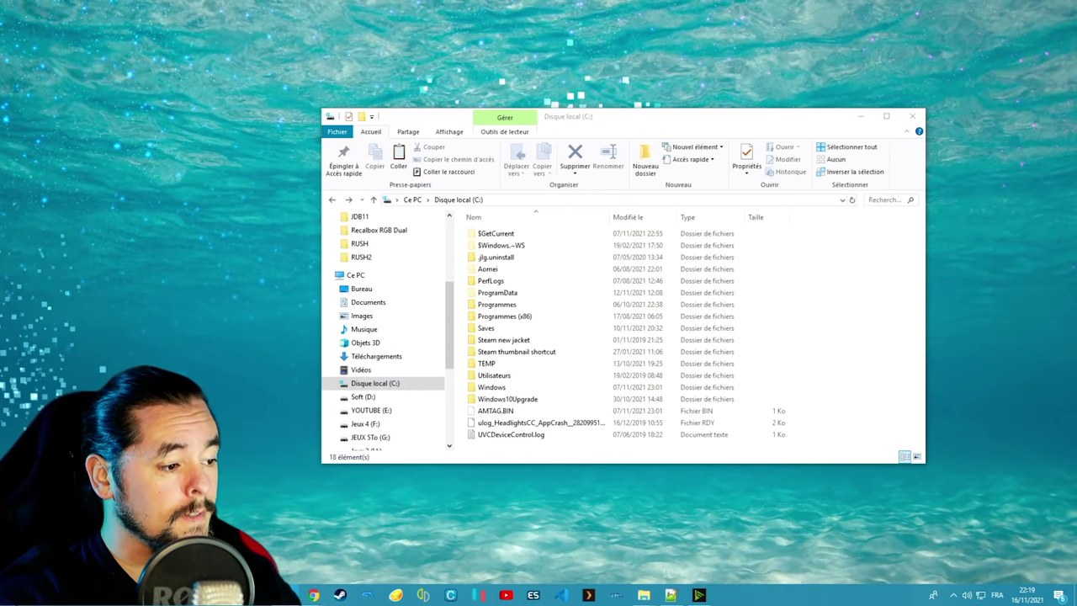
Step: Open the AppData\Local folder of the current user's profile under Utilisateurs on drive C
{"action": "key", "text": "super"}
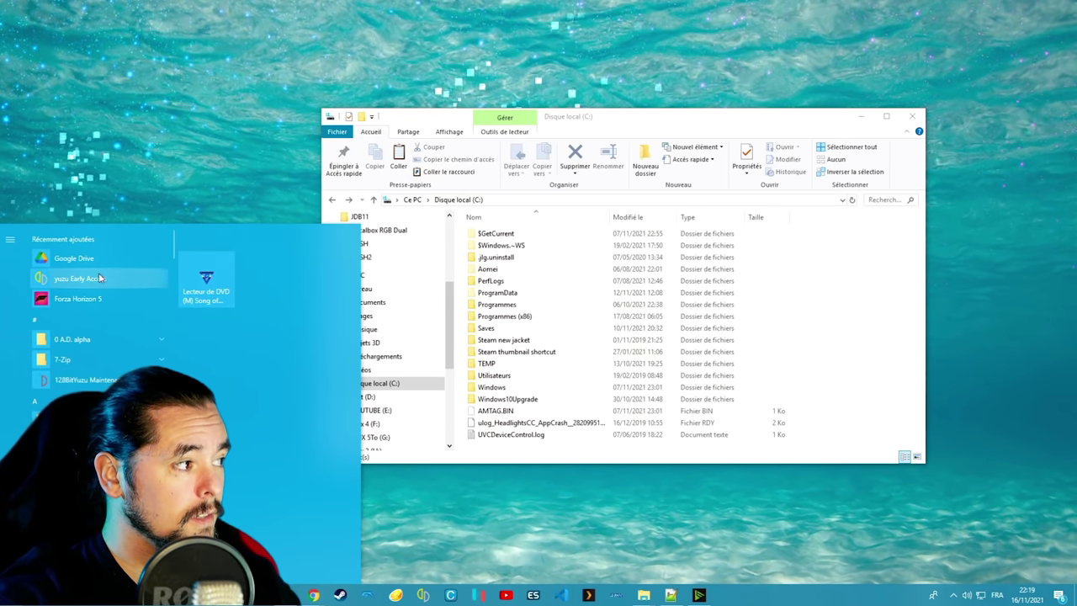
{"action": "left_click", "coordinate": [858, 279]}
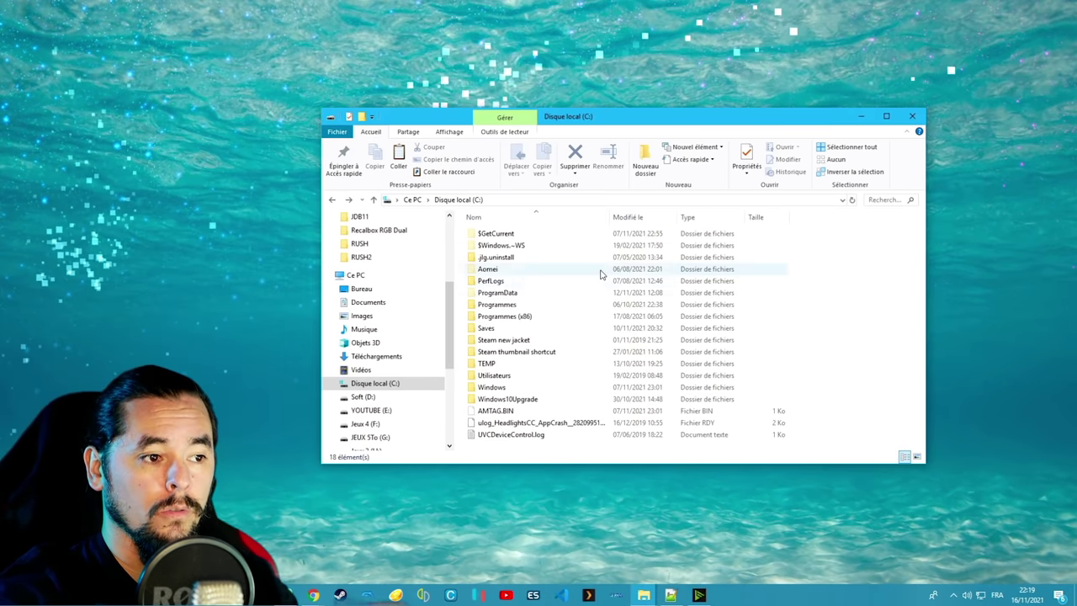
{"action": "double_click", "coordinate": [505, 375]}
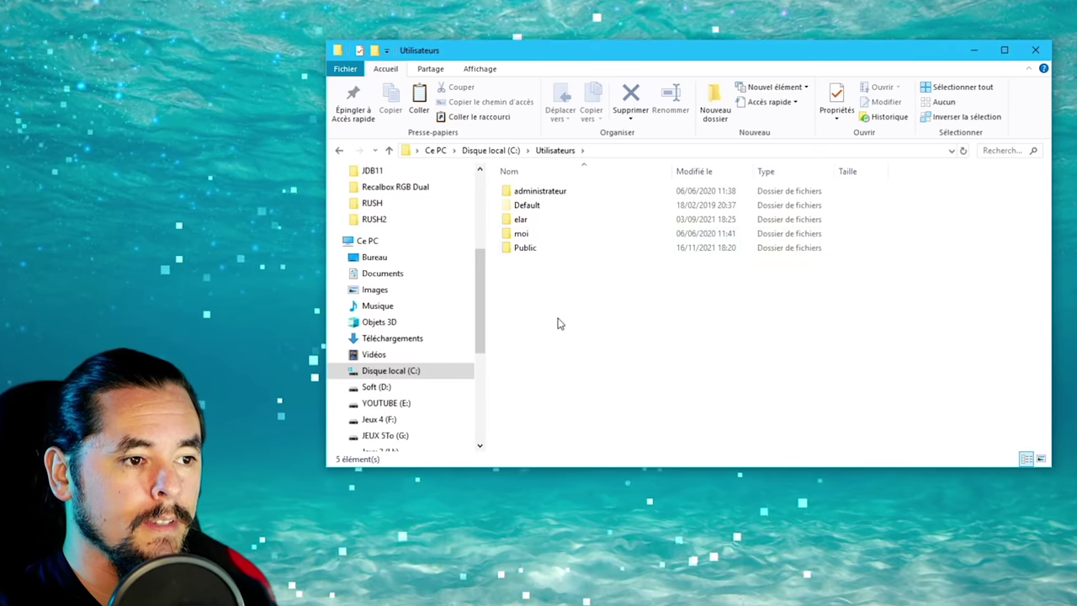
{"action": "double_click", "coordinate": [538, 221]}
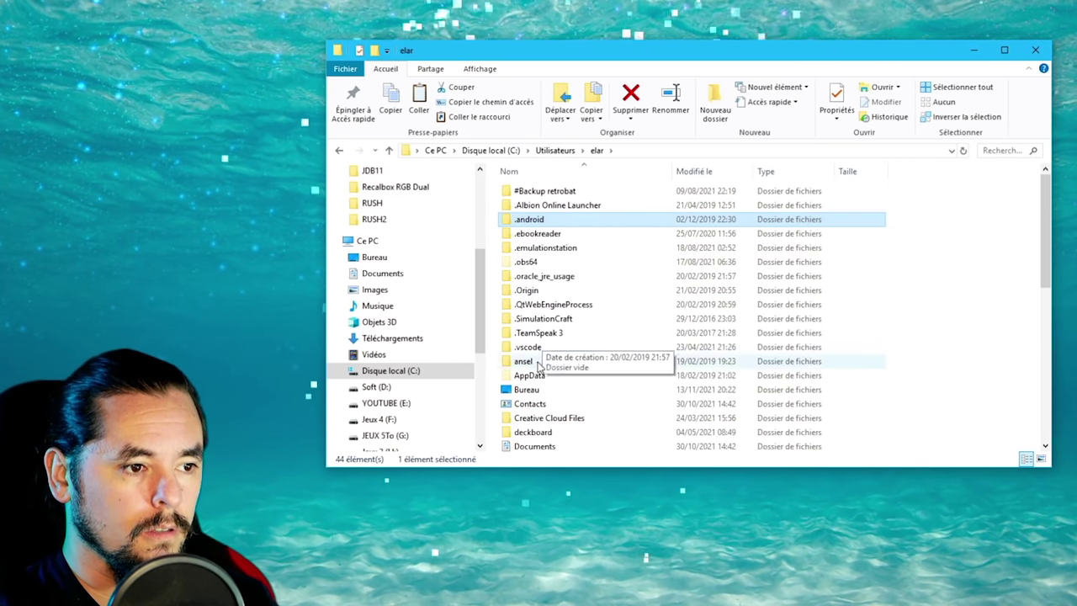
{"action": "scroll", "coordinate": [543, 374], "scroll_direction": "down", "scroll_amount": 2}
{"action": "left_click", "coordinate": [537, 301]}
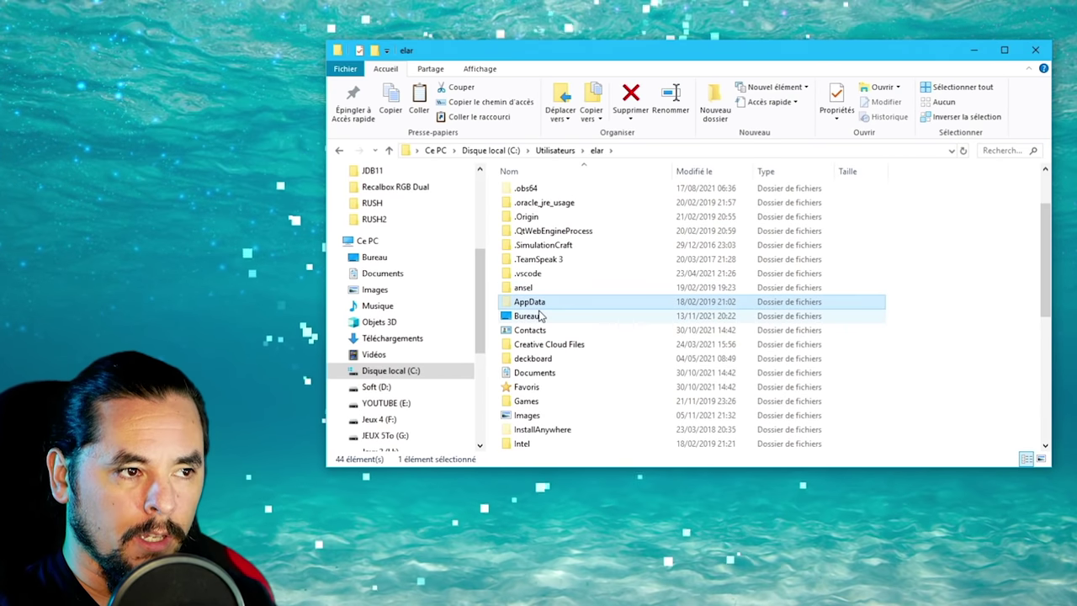
{"action": "left_click", "coordinate": [484, 70]}
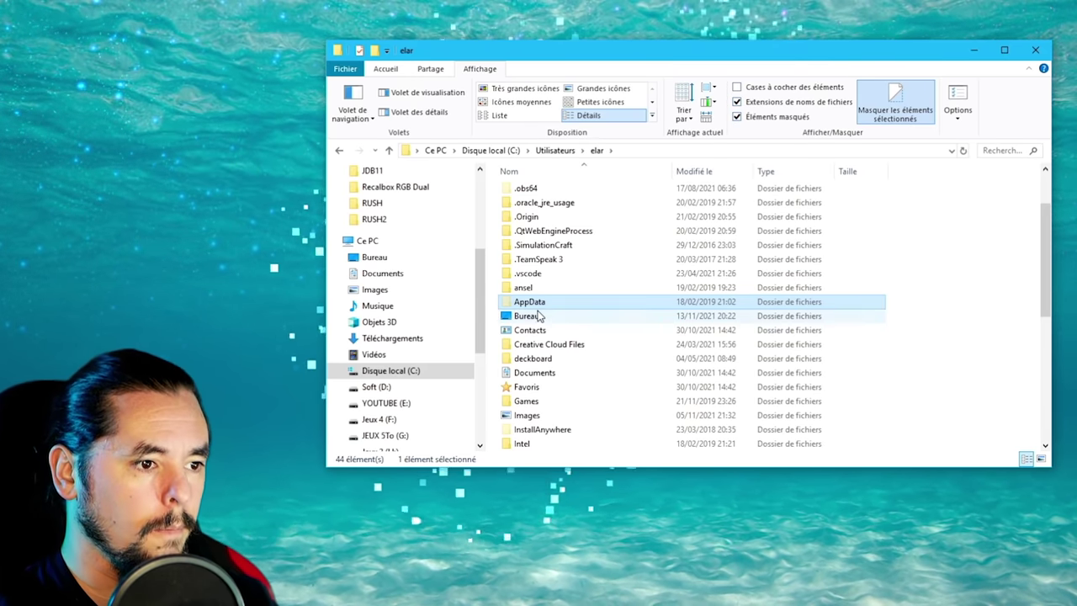
{"action": "double_click", "coordinate": [534, 303]}
{"action": "double_click", "coordinate": [523, 192]}
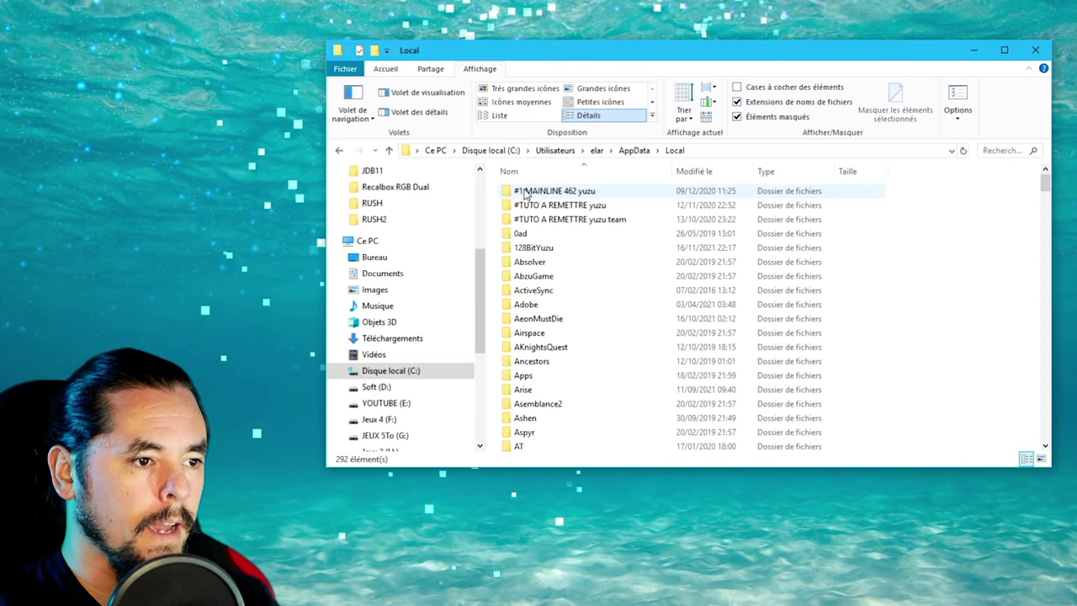
Step: Launch yuzu.exe from the 128BitYuzu\yuzu-early-access folder
{"action": "left_click", "coordinate": [535, 248]}
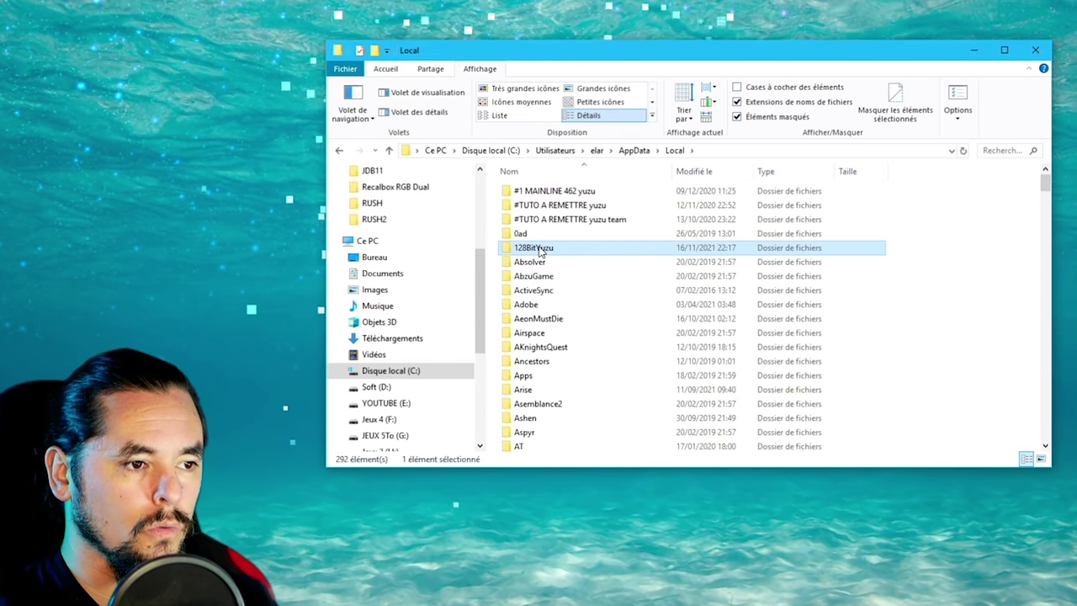
{"action": "double_click", "coordinate": [535, 248]}
{"action": "double_click", "coordinate": [551, 192]}
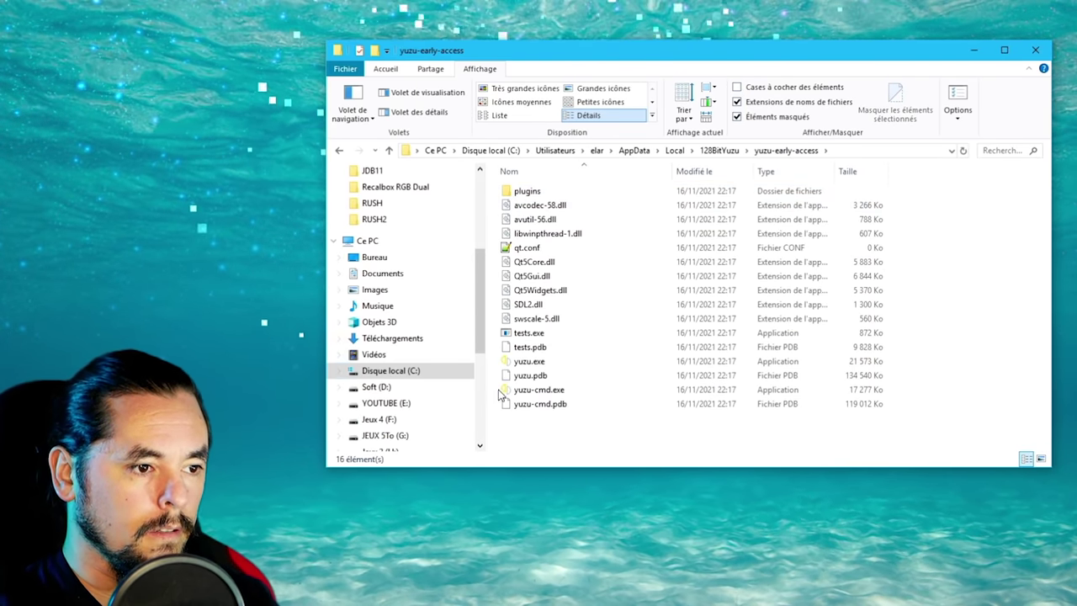
{"action": "left_click", "coordinate": [529, 361]}
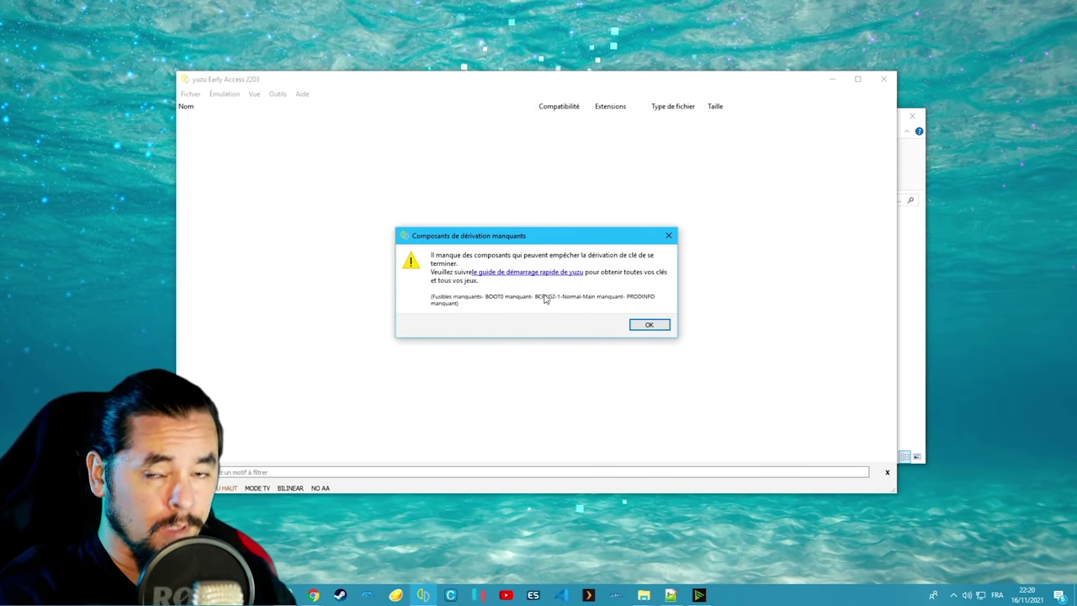
Step: Dismiss the missing components warning, decline sharing telemetry data and close the emulator
{"action": "left_click", "coordinate": [650, 324]}
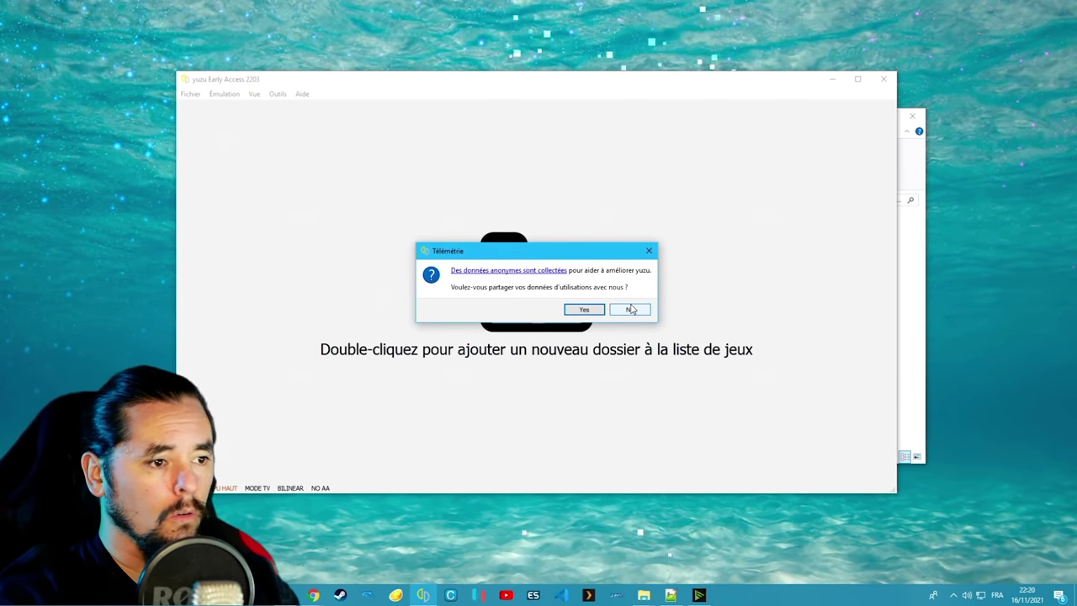
{"action": "left_click", "coordinate": [631, 310]}
{"action": "left_click", "coordinate": [884, 84]}
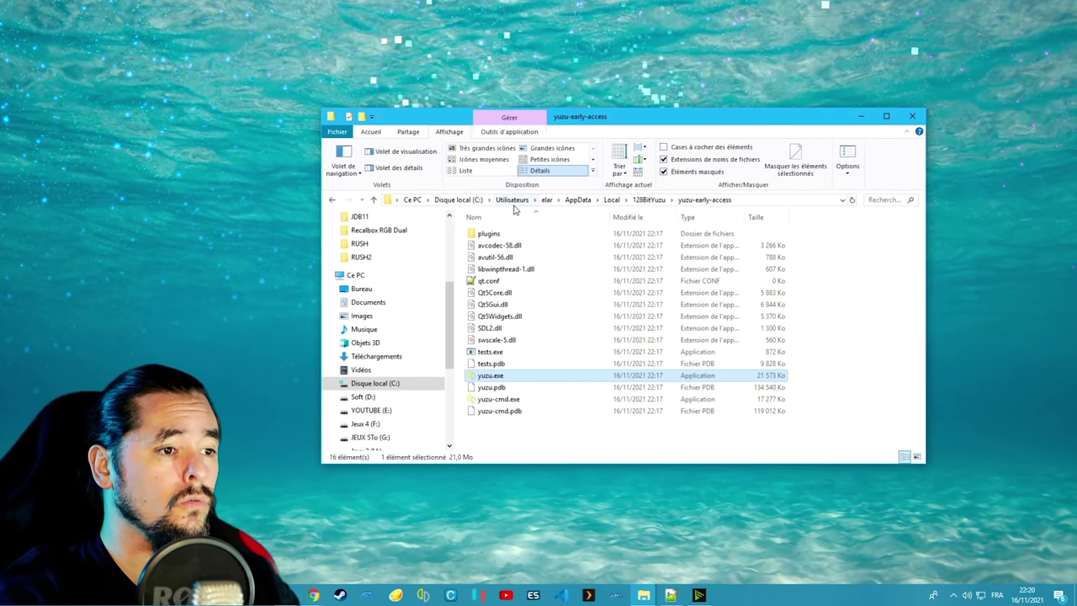
Step: Open the keys folder inside AppData\Roaming\yuzu of the current user's profile on drive C
{"action": "left_click", "coordinate": [458, 199]}
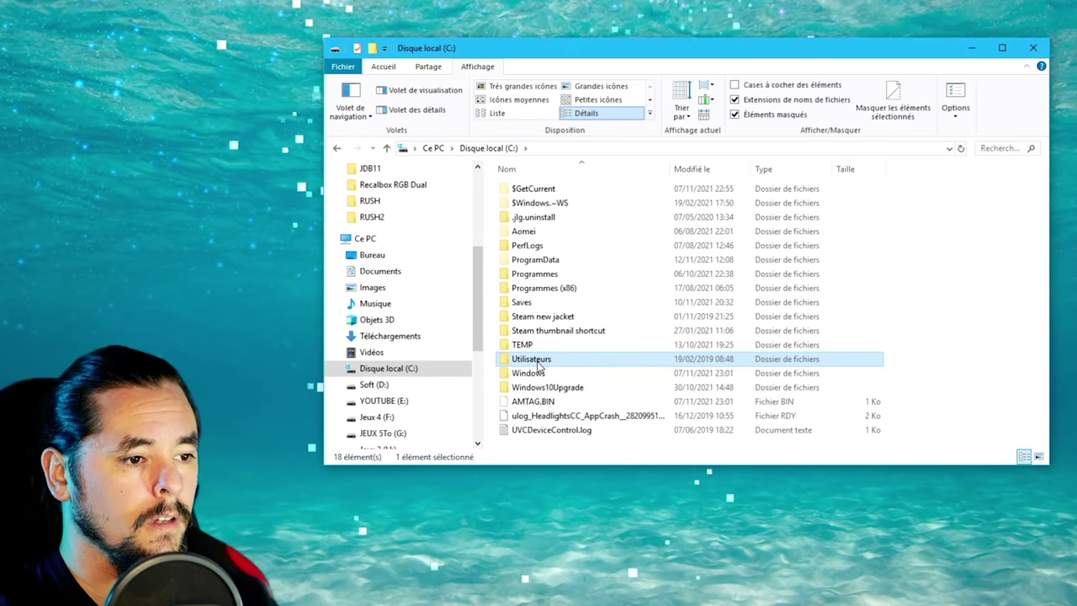
{"action": "double_click", "coordinate": [522, 365]}
{"action": "double_click", "coordinate": [522, 219]}
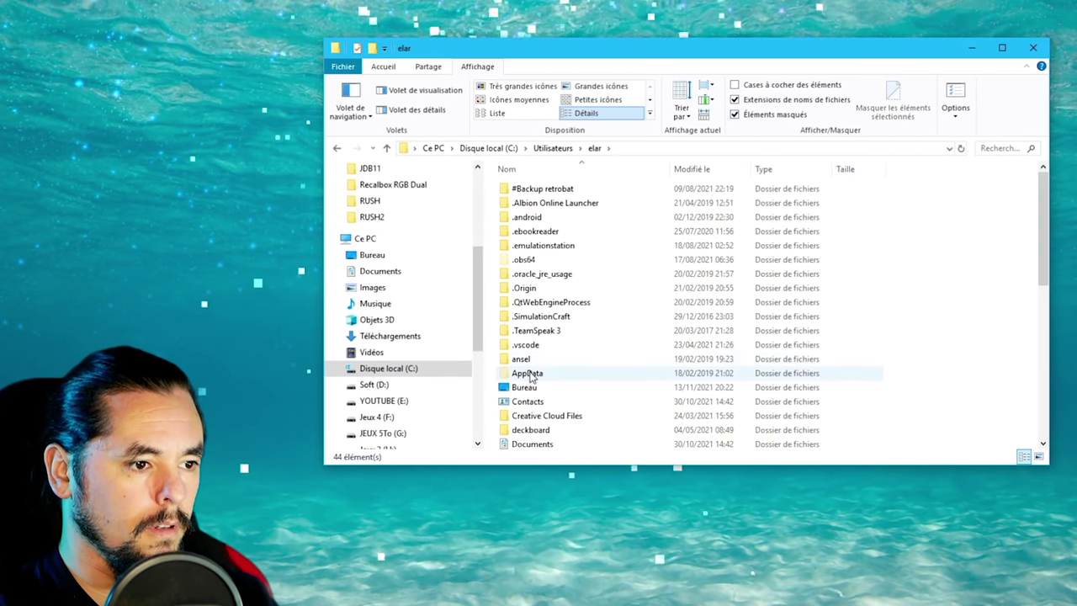
{"action": "double_click", "coordinate": [528, 373]}
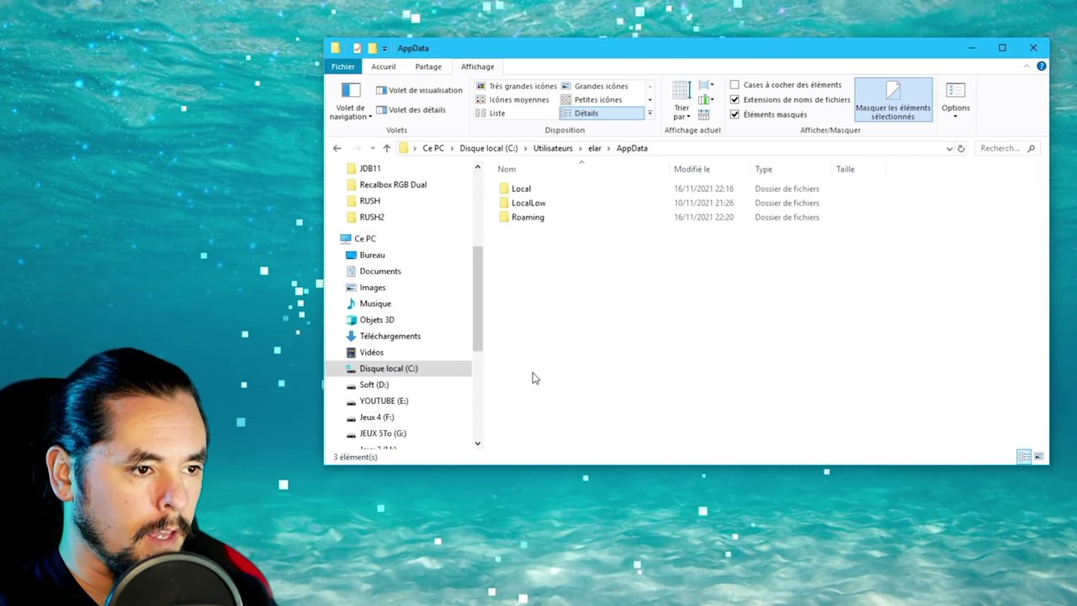
{"action": "double_click", "coordinate": [536, 218]}
{"action": "scroll", "coordinate": [589, 319], "scroll_direction": "down", "scroll_amount": 20}
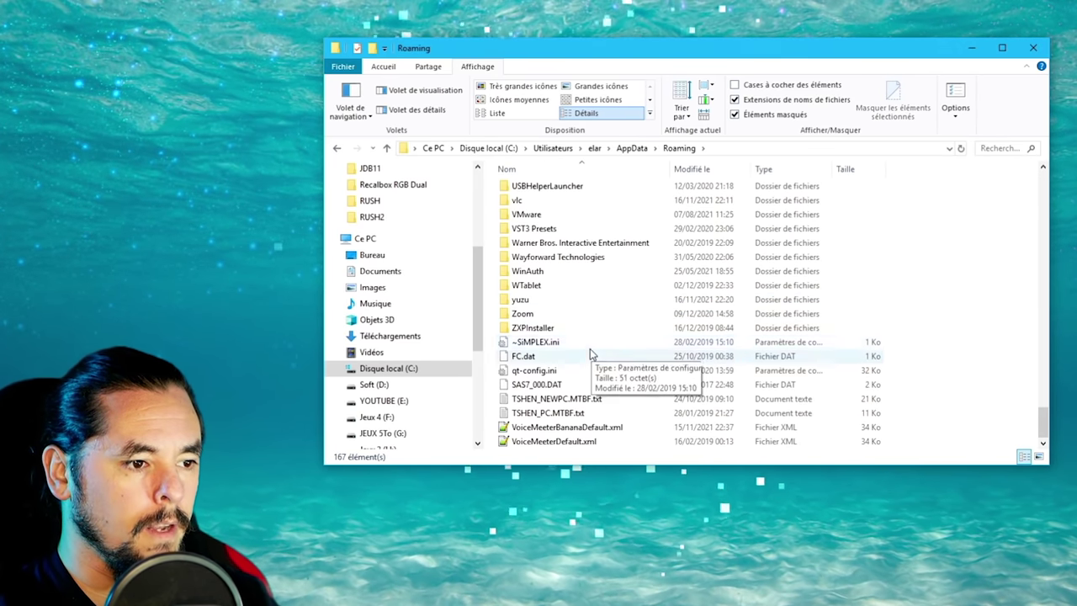
{"action": "double_click", "coordinate": [522, 300]}
{"action": "double_click", "coordinate": [537, 231]}
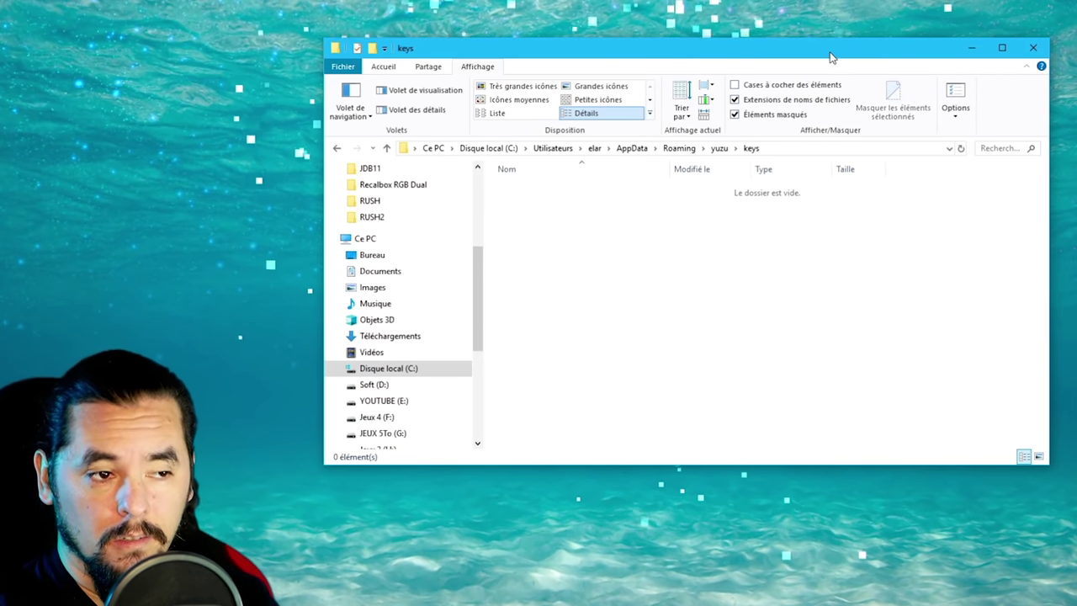
Step: Copy prod.keys from the "1 - Nouvelle installation" folder into yuzu's keys folder
{"action": "mouse_move", "coordinate": [815, 63]}
{"action": "left_mouse_down"}
{"action": "mouse_move", "coordinate": [817, 134]}
{"action": "mouse_move", "coordinate": [816, 74]}
{"action": "left_mouse_up"}
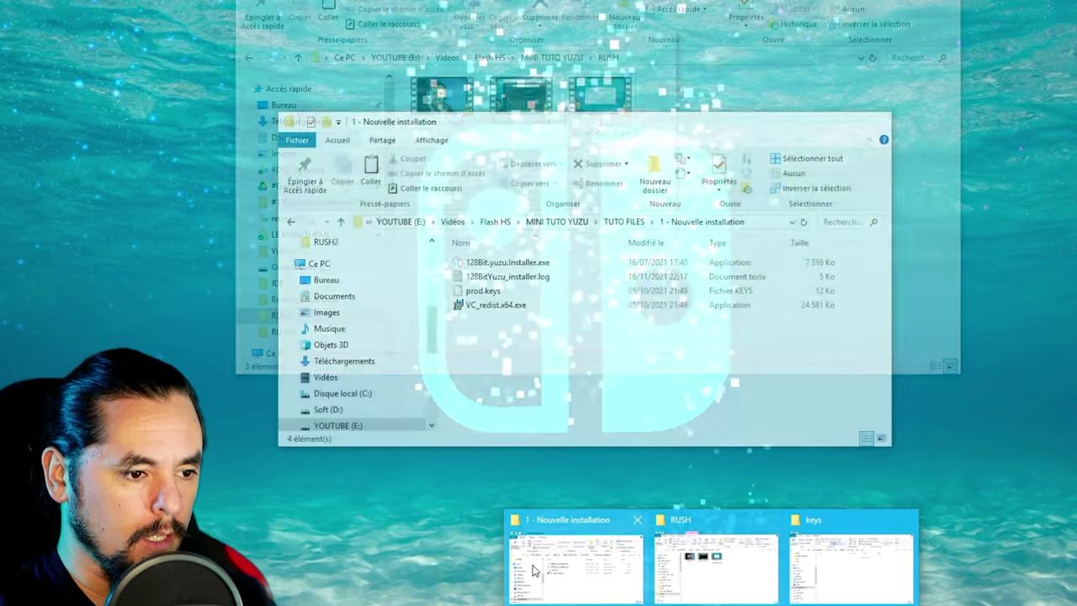
{"action": "left_click", "coordinate": [557, 566]}
{"action": "key", "text": "p"}
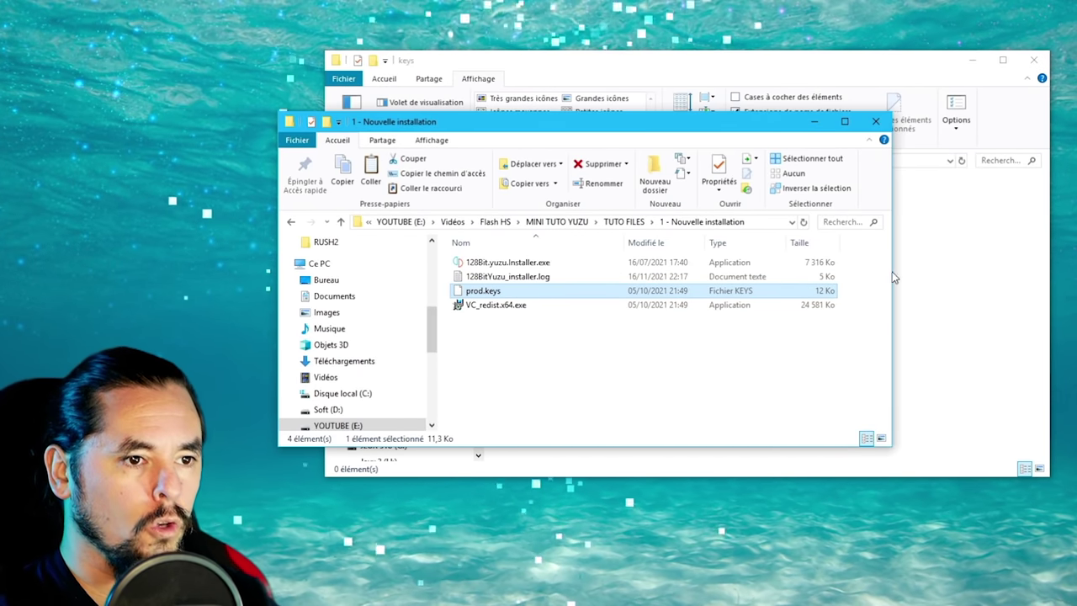
{"action": "left_click", "coordinate": [928, 299]}
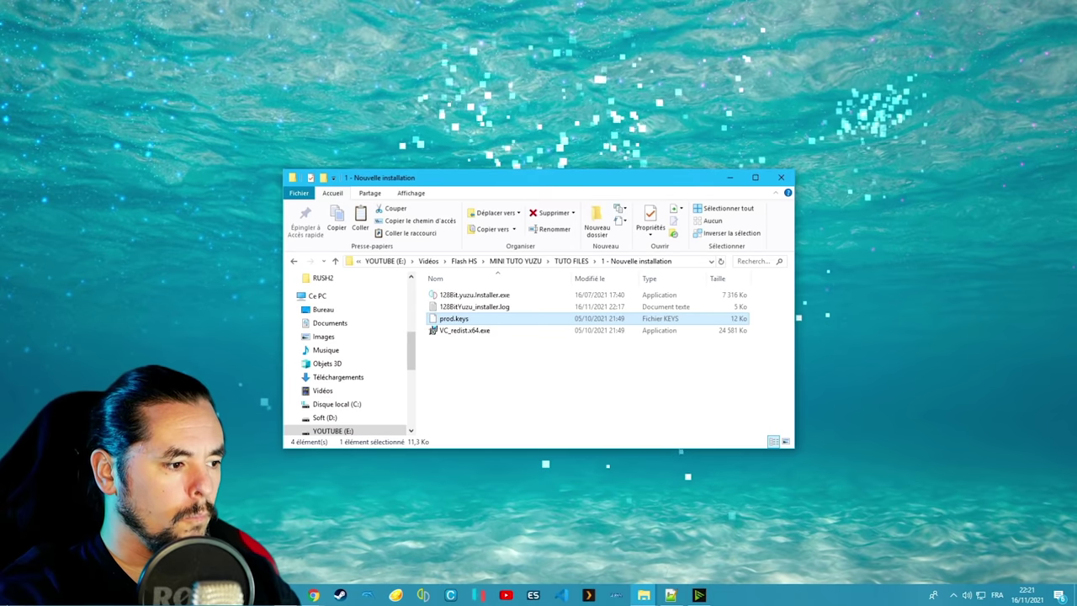
Step: Launch yuzu Early Access again and open its emulation configuration
{"action": "key", "text": "super"}
{"action": "left_click", "coordinate": [84, 298]}
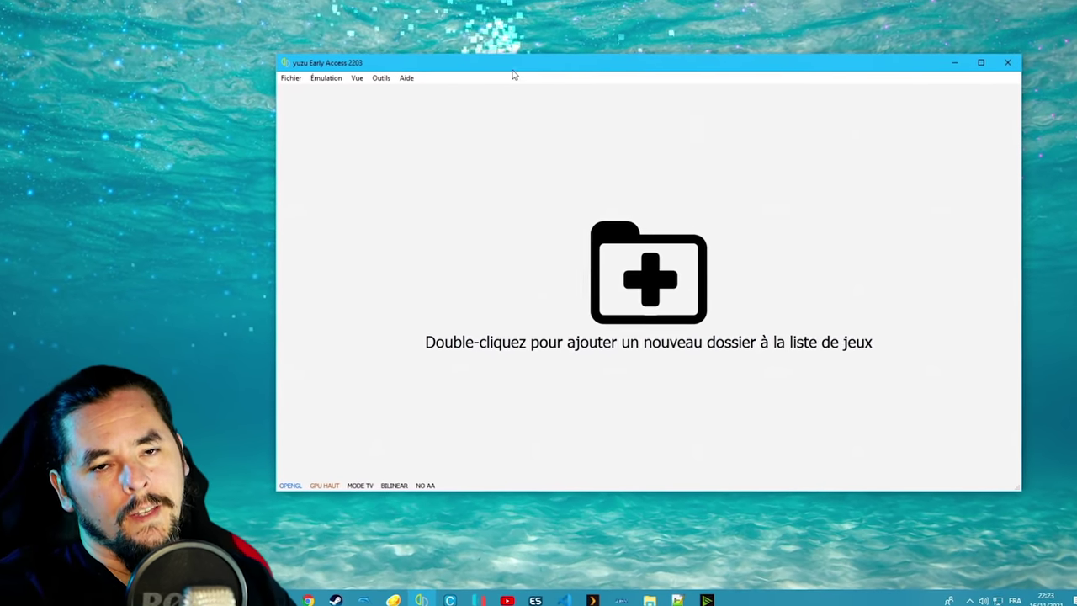
{"action": "left_click", "coordinate": [325, 78]}
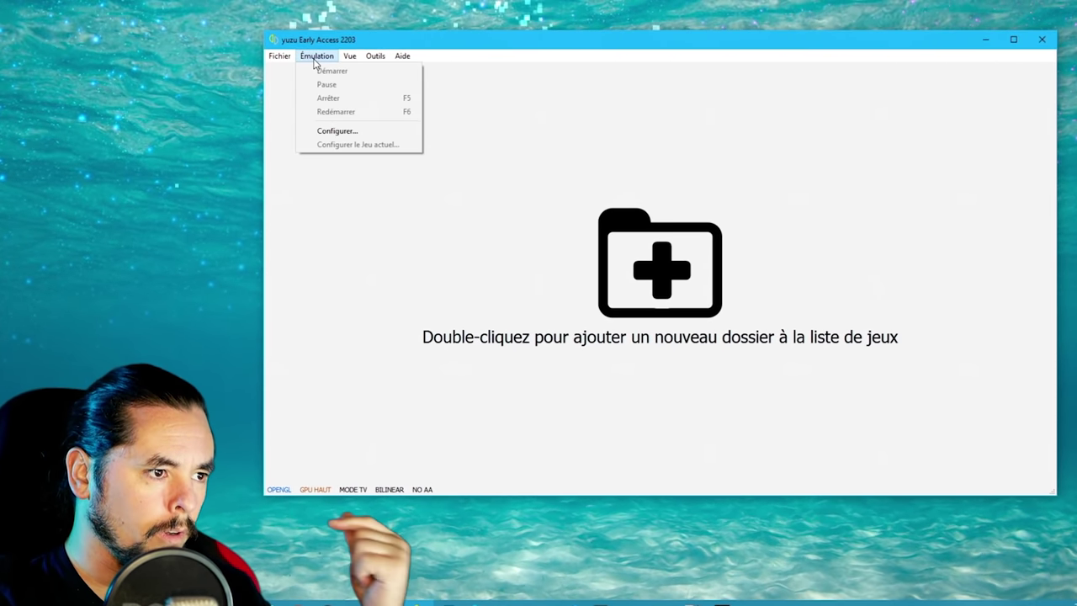
{"action": "left_click", "coordinate": [352, 130]}
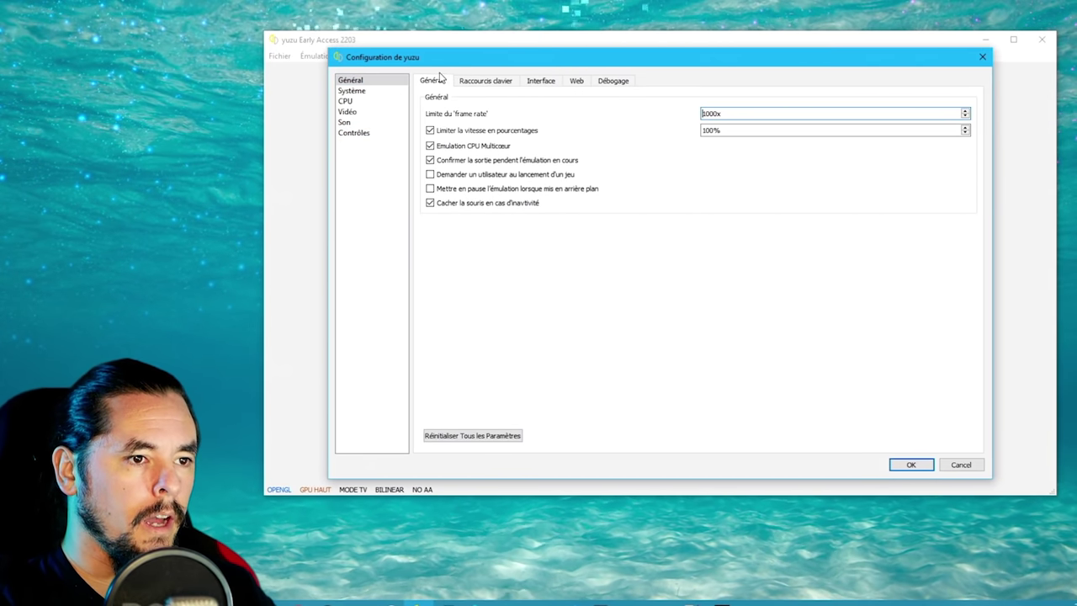
Step: Set the interface theme to Dark Colorful in the general settings
{"action": "left_click", "coordinate": [486, 81]}
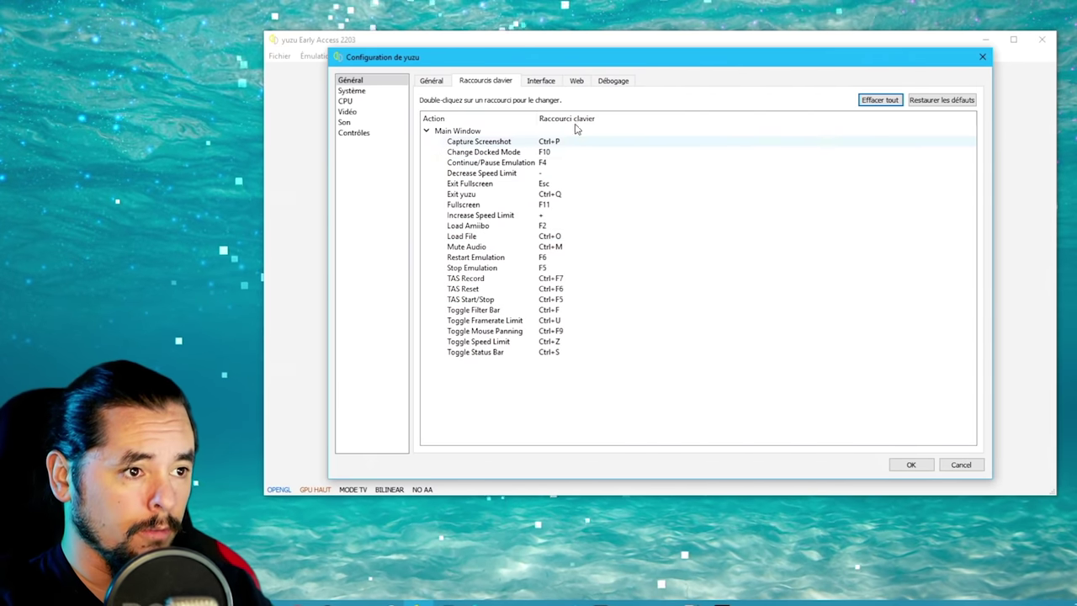
{"action": "left_click", "coordinate": [543, 81]}
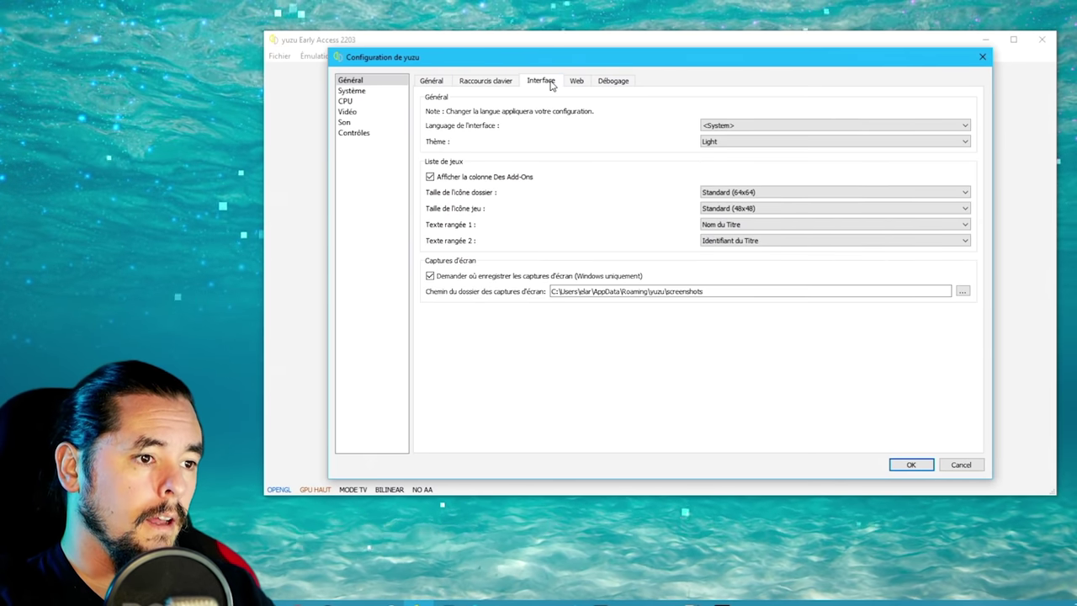
{"action": "left_click", "coordinate": [749, 141]}
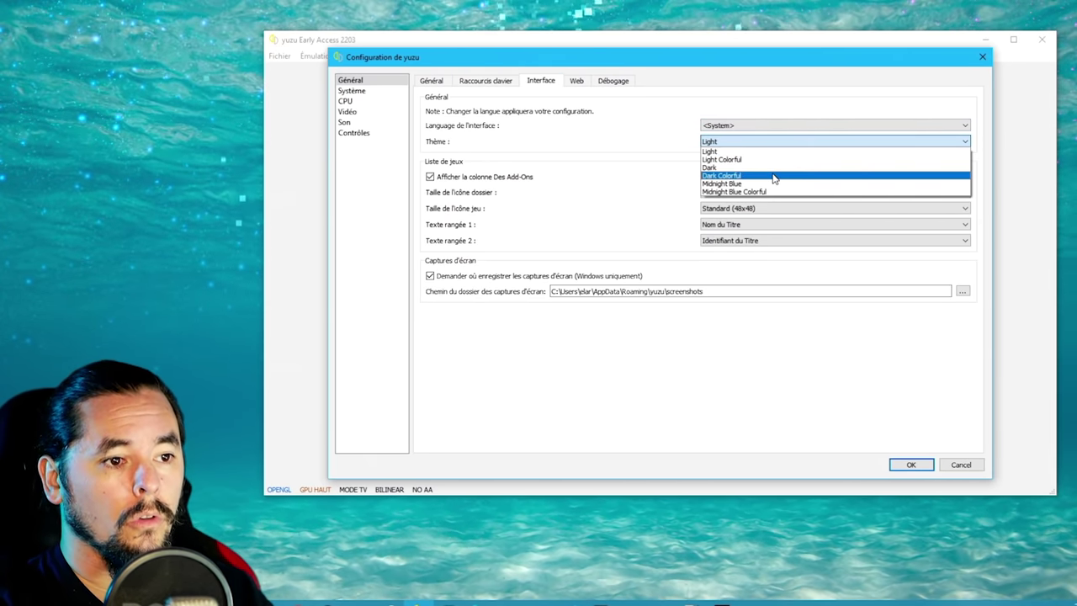
{"action": "left_click", "coordinate": [774, 177]}
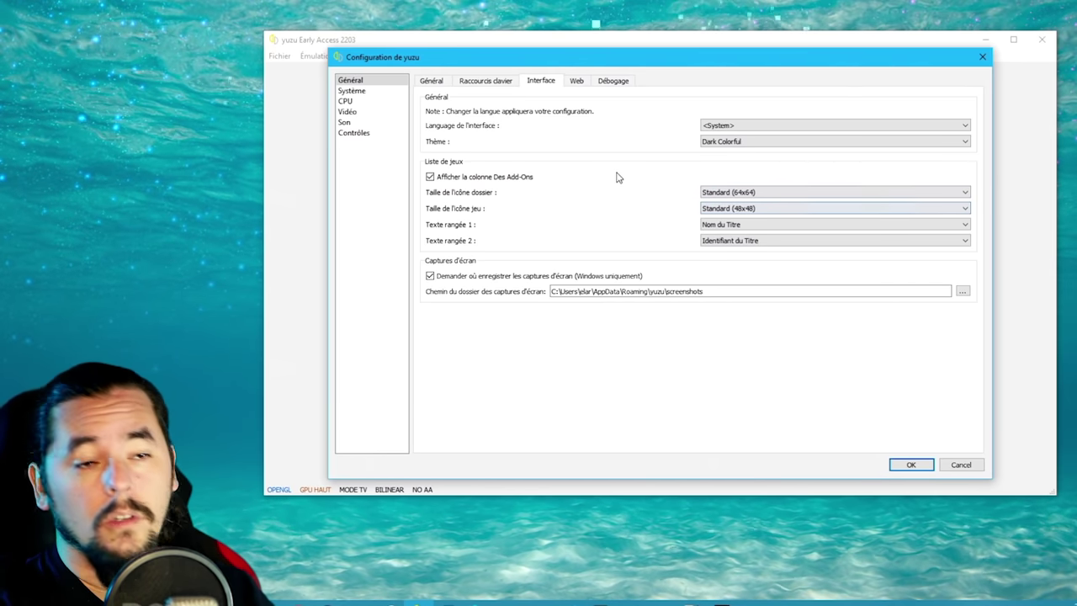
Step: Set the emulated system's language to Français (français) and its region to Europe
{"action": "left_click", "coordinate": [578, 84]}
{"action": "left_click", "coordinate": [614, 83]}
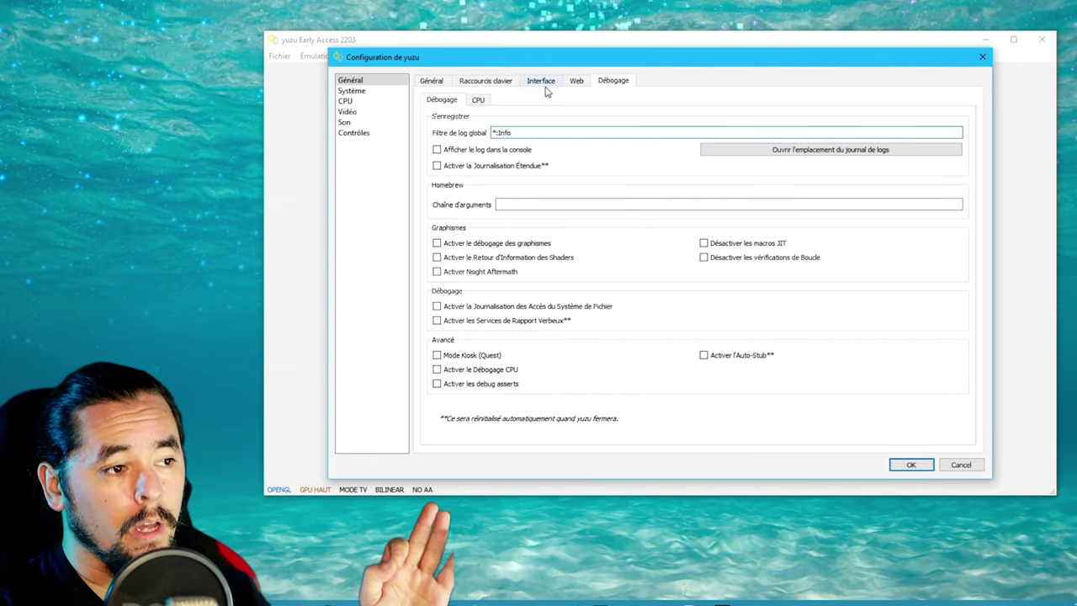
{"action": "left_click", "coordinate": [368, 95]}
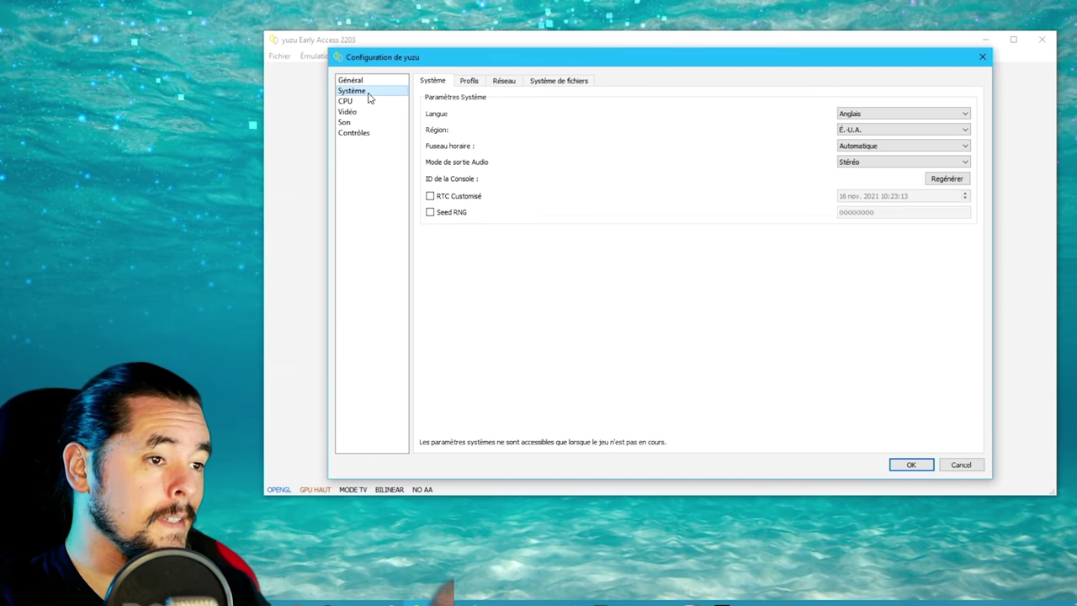
{"action": "left_click", "coordinate": [890, 112]}
{"action": "left_click", "coordinate": [867, 140]}
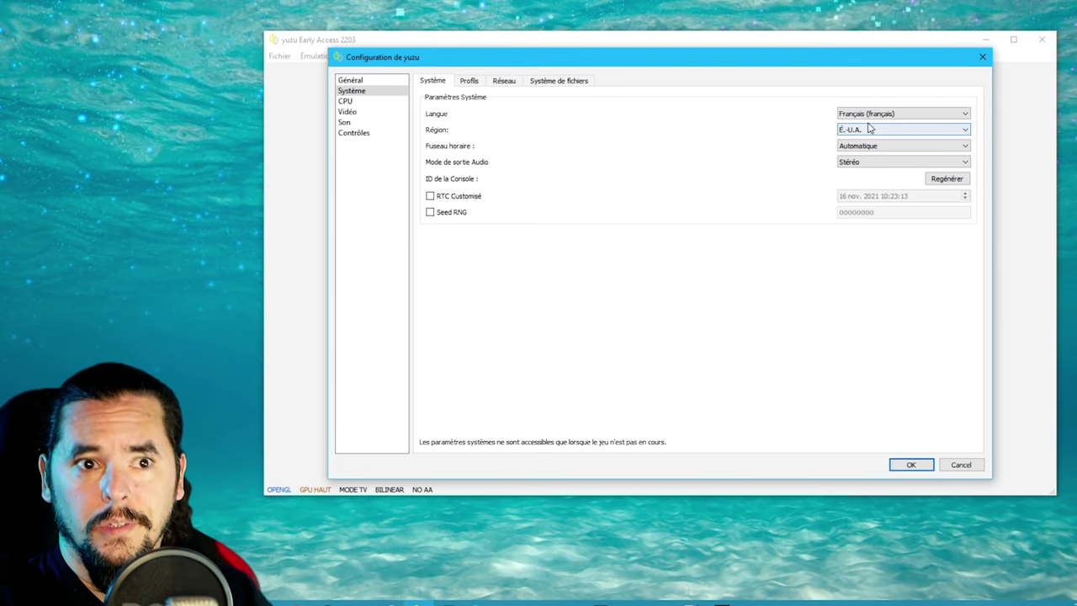
{"action": "left_click", "coordinate": [934, 133]}
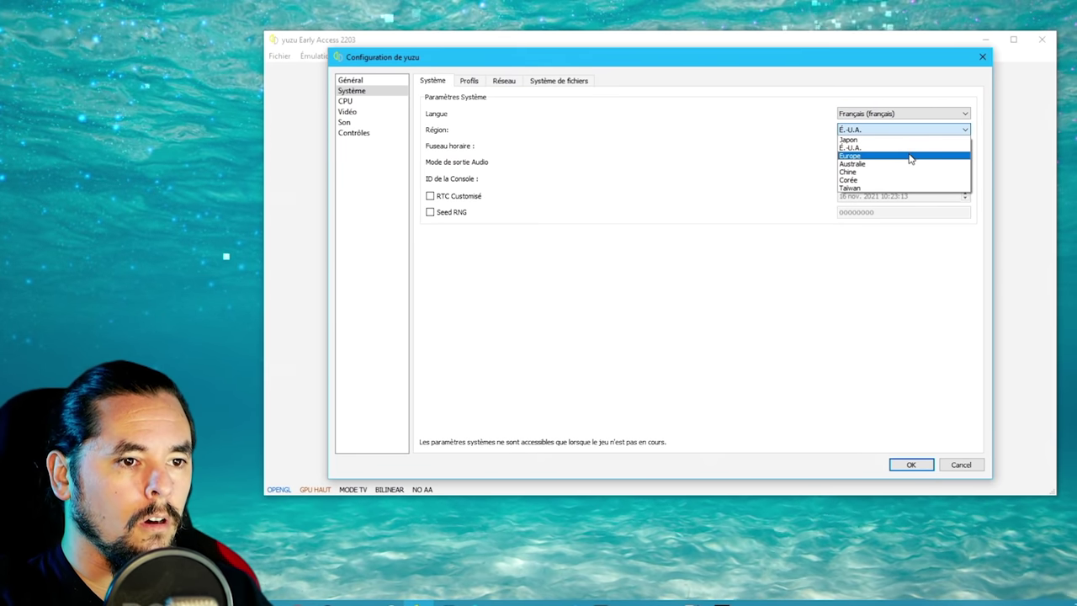
{"action": "left_click", "coordinate": [897, 154]}
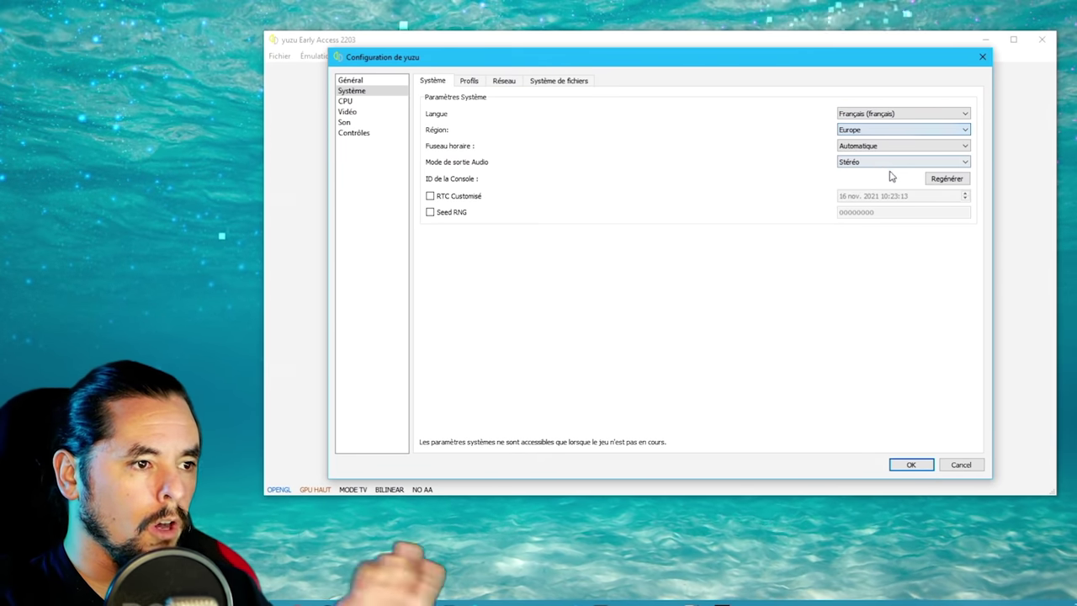
Step: Review the system's profile, network and file system settings and the CPU precision setting
{"action": "left_click", "coordinate": [469, 80]}
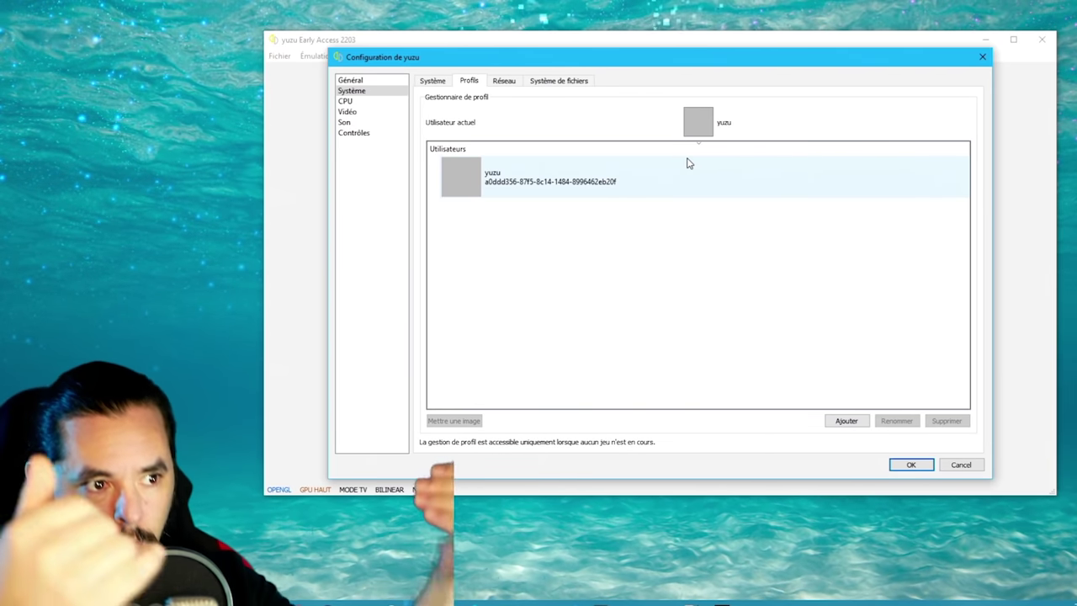
{"action": "left_click", "coordinate": [505, 81]}
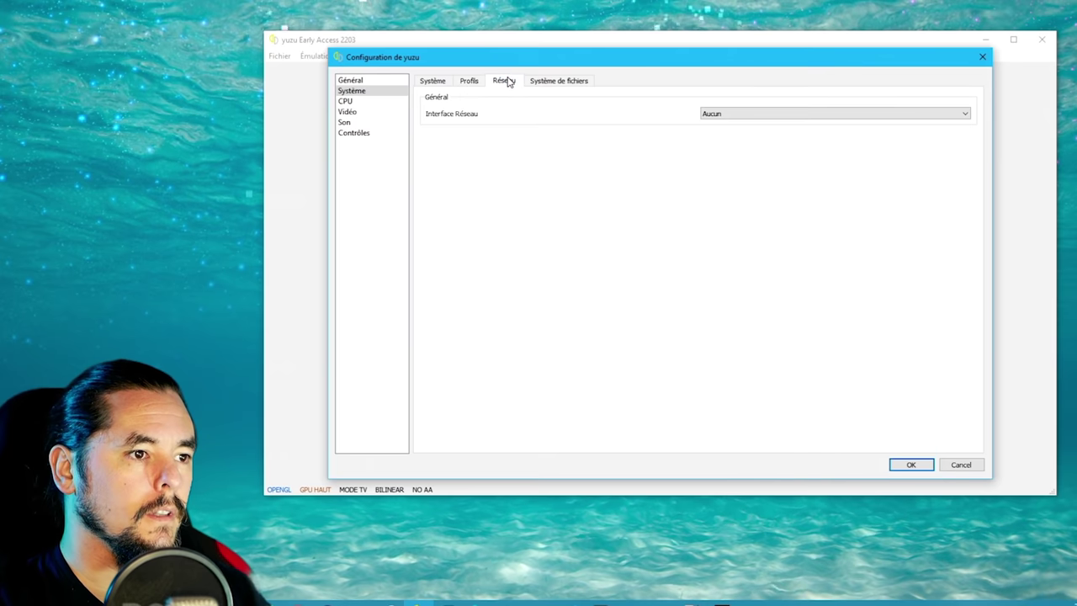
{"action": "left_click", "coordinate": [555, 81]}
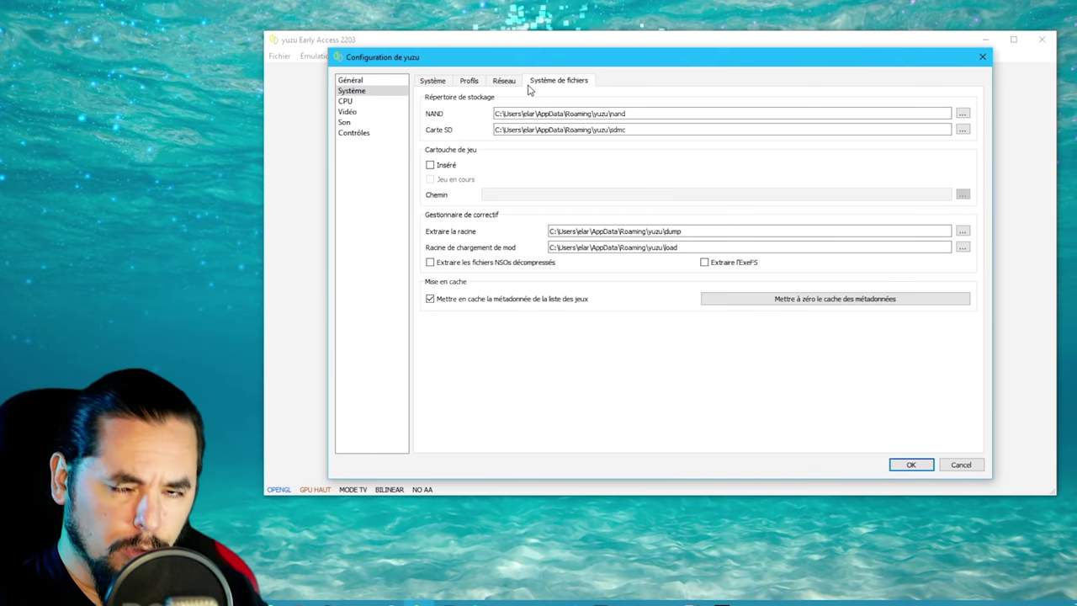
{"action": "left_click", "coordinate": [362, 106]}
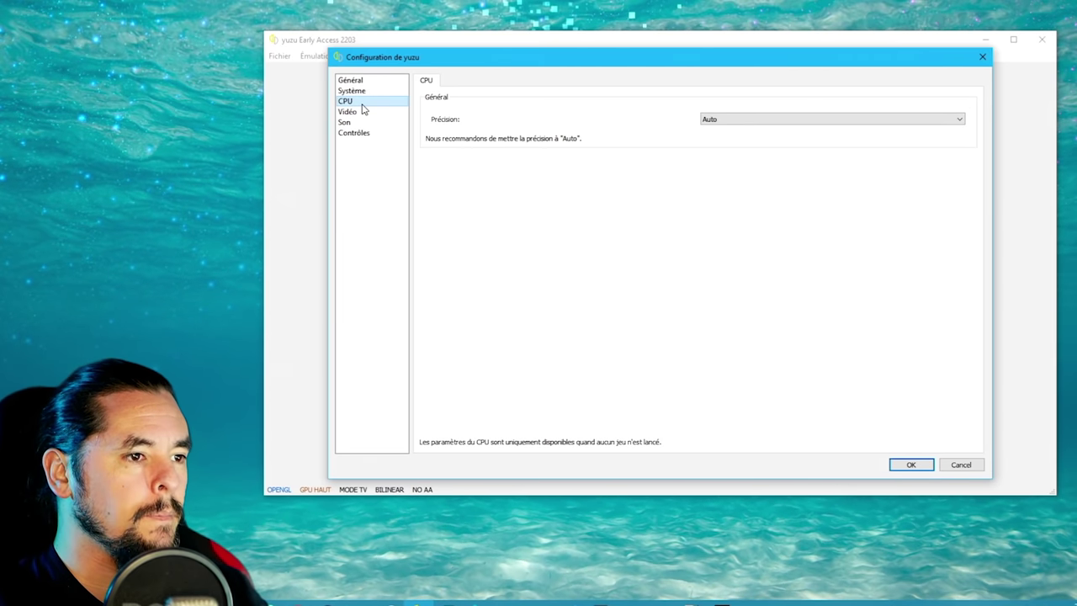
Step: Set the video API to Vulkan and the resolution to 2X (1440p/2160p)
{"action": "left_click", "coordinate": [372, 116]}
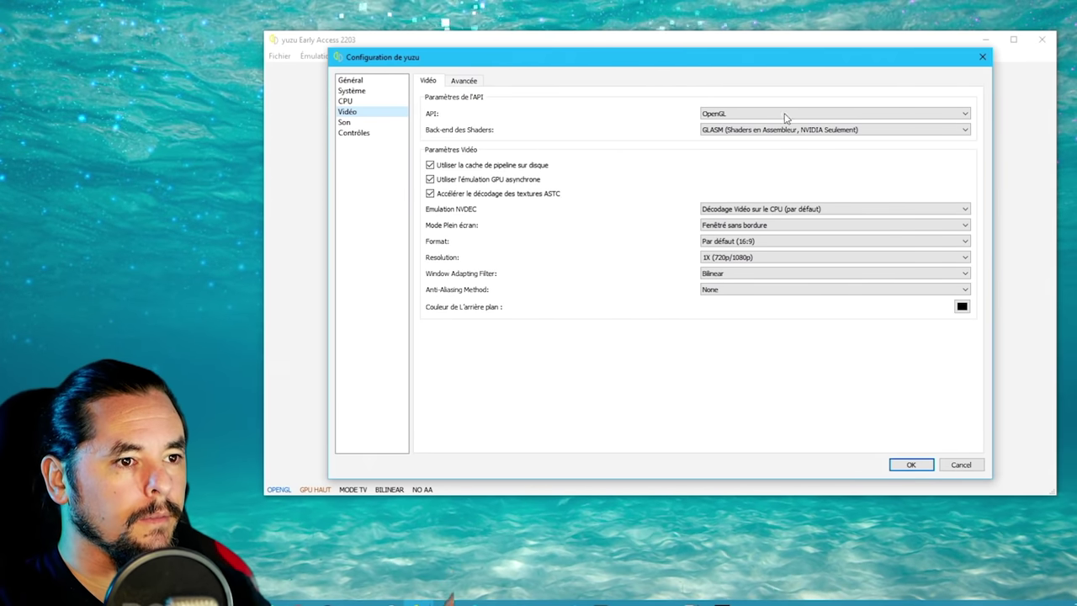
{"action": "left_click", "coordinate": [739, 116]}
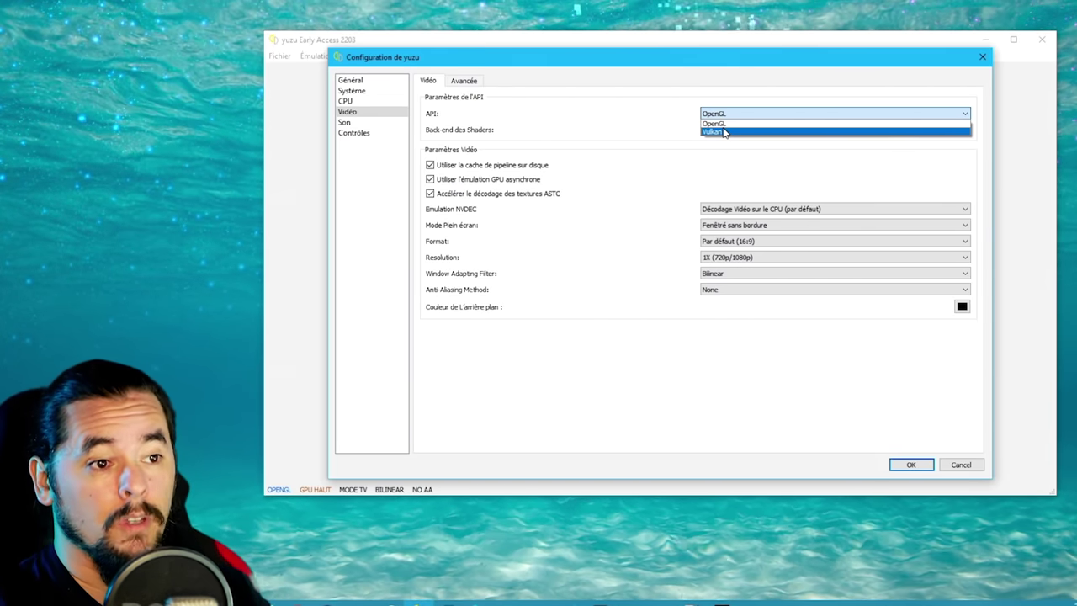
{"action": "left_click", "coordinate": [741, 124]}
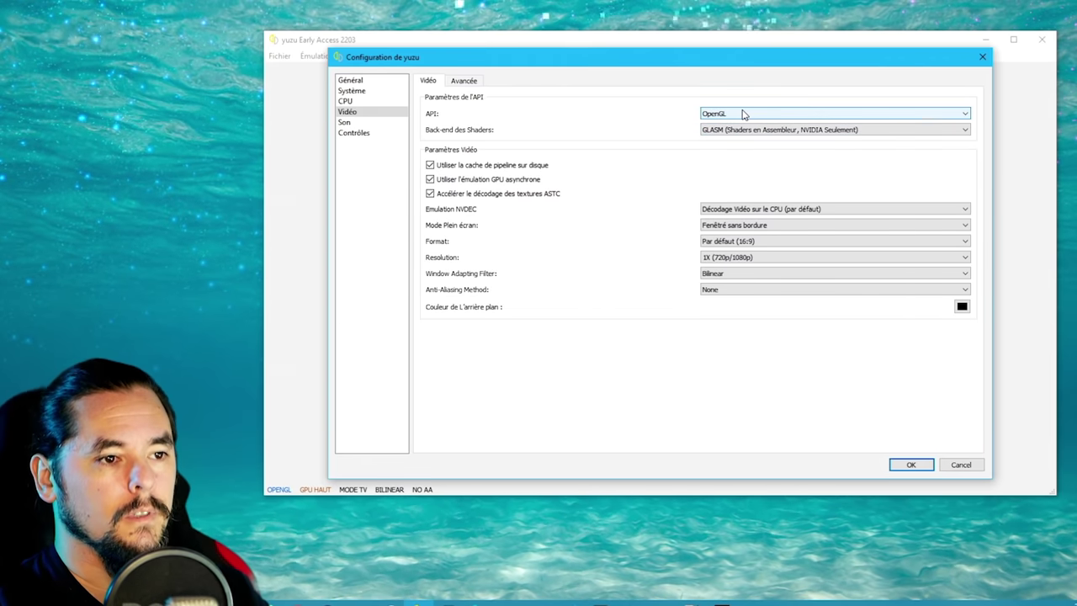
{"action": "left_click", "coordinate": [743, 114]}
{"action": "left_click", "coordinate": [733, 132]}
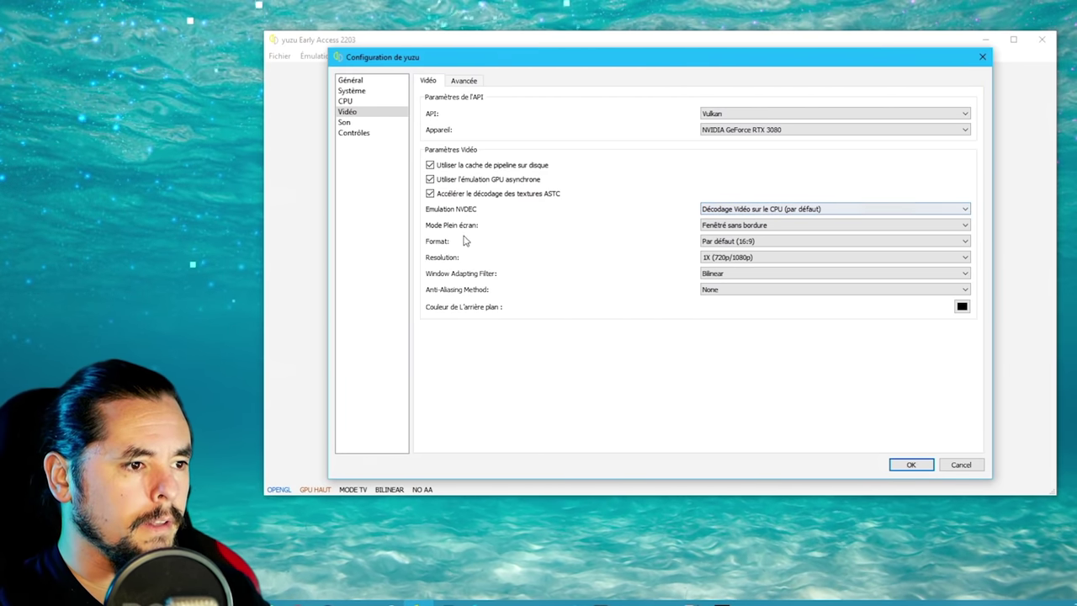
{"action": "left_click", "coordinate": [732, 257]}
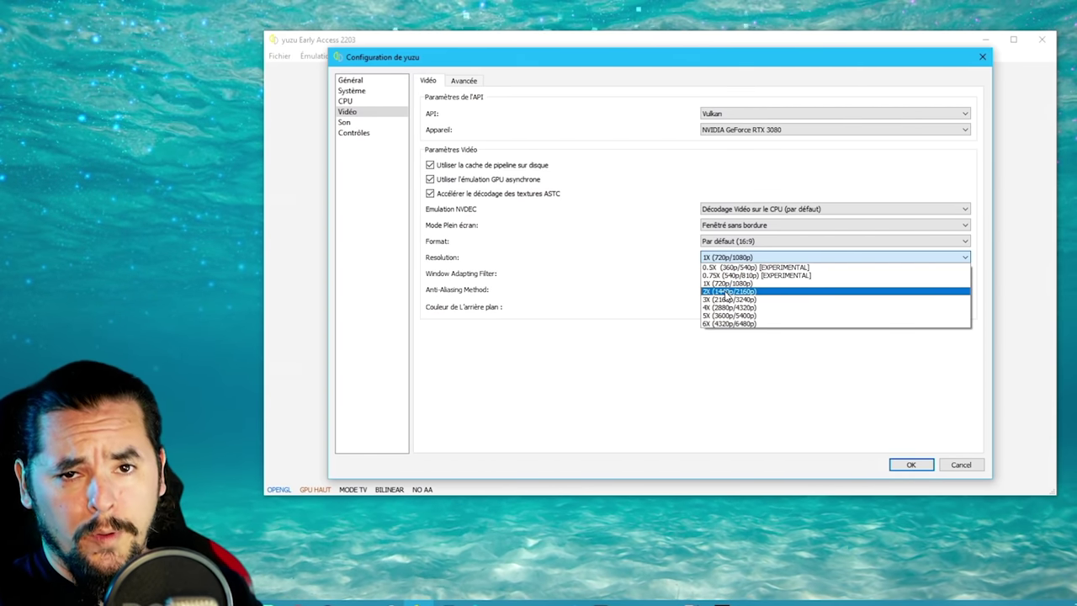
{"action": "left_click", "coordinate": [725, 292]}
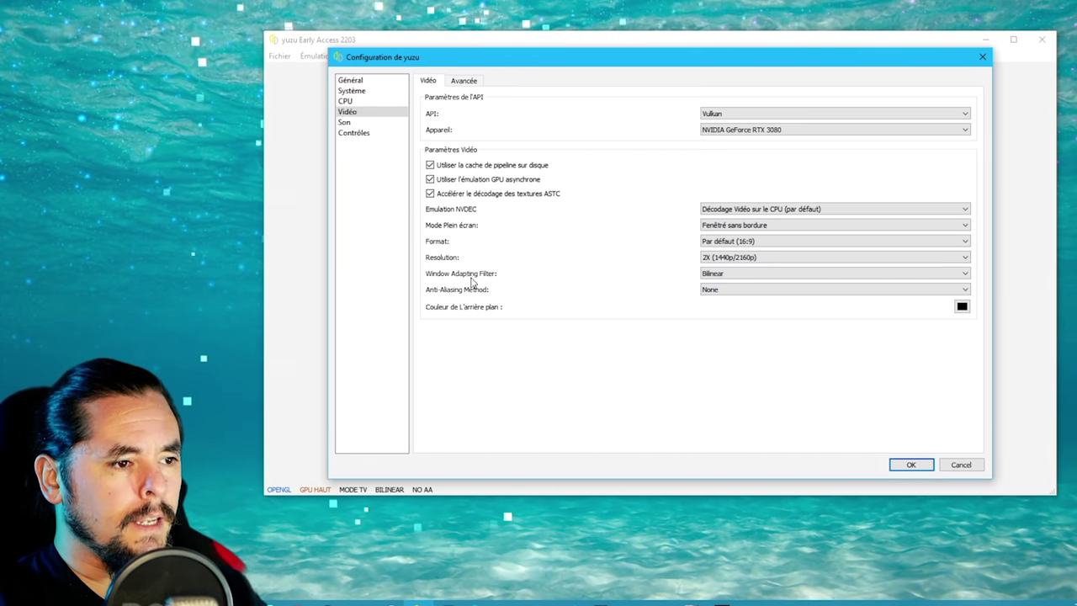
Step: Set the window adapting filter to AMD's FidelityFX Super Resolution and the anti-aliasing method to FXAA
{"action": "left_click", "coordinate": [746, 274]}
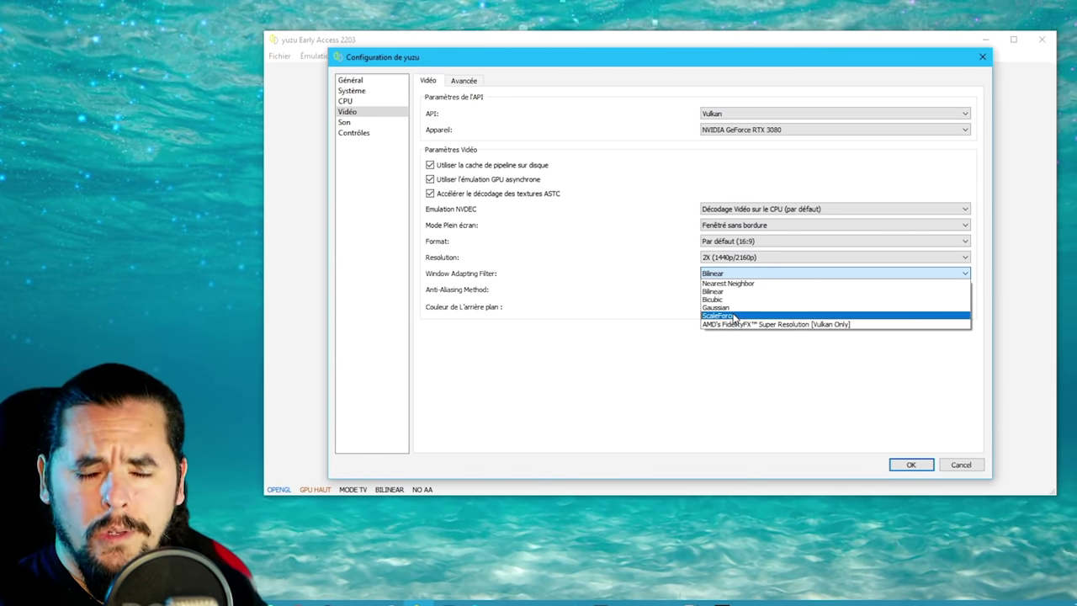
{"action": "left_click", "coordinate": [735, 324]}
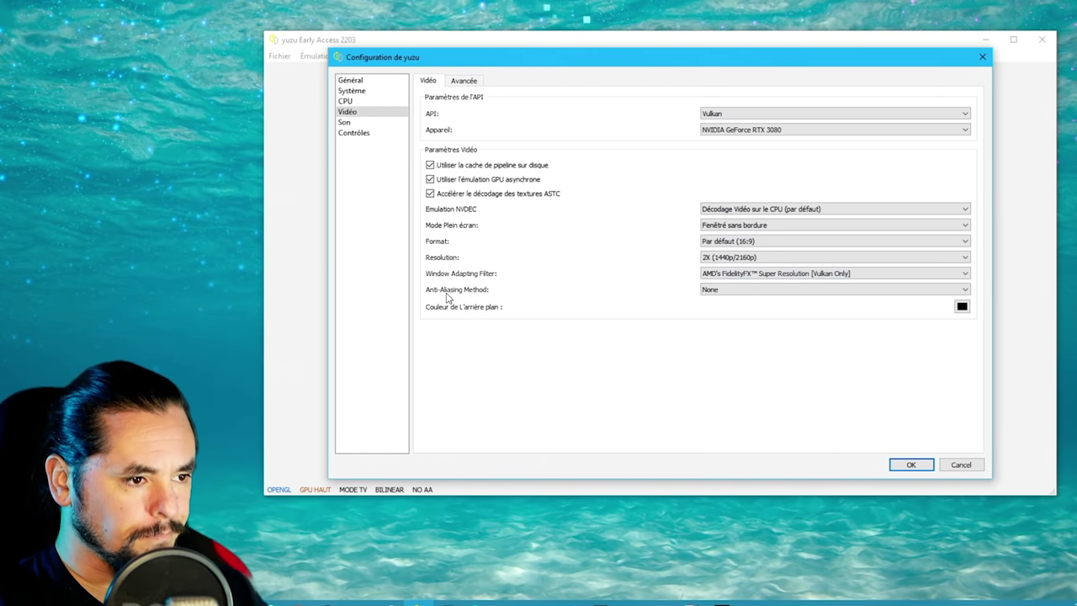
{"action": "left_click", "coordinate": [743, 291]}
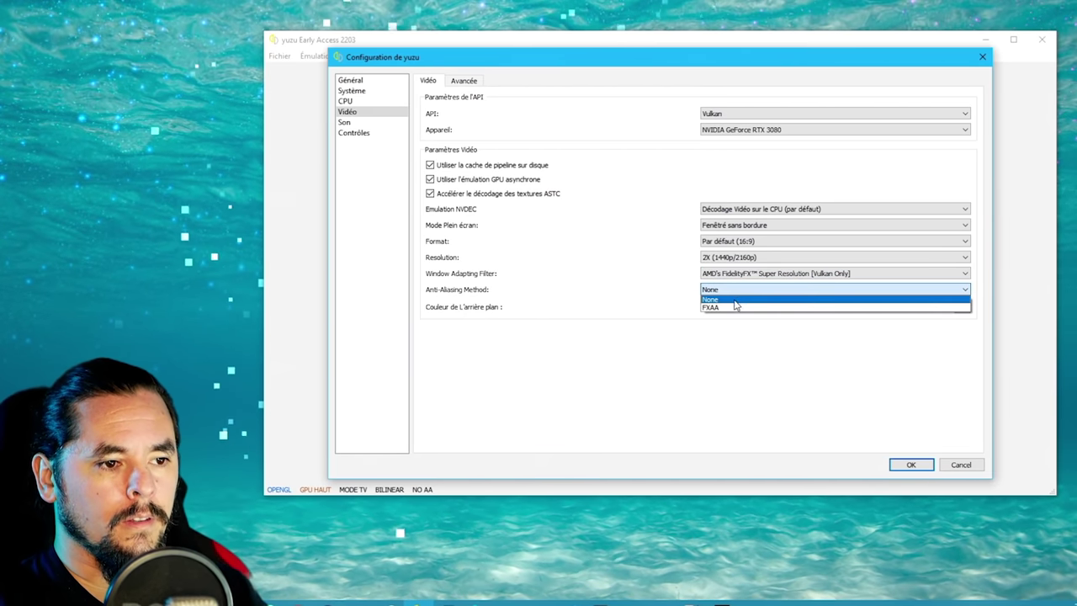
{"action": "left_click", "coordinate": [711, 307]}
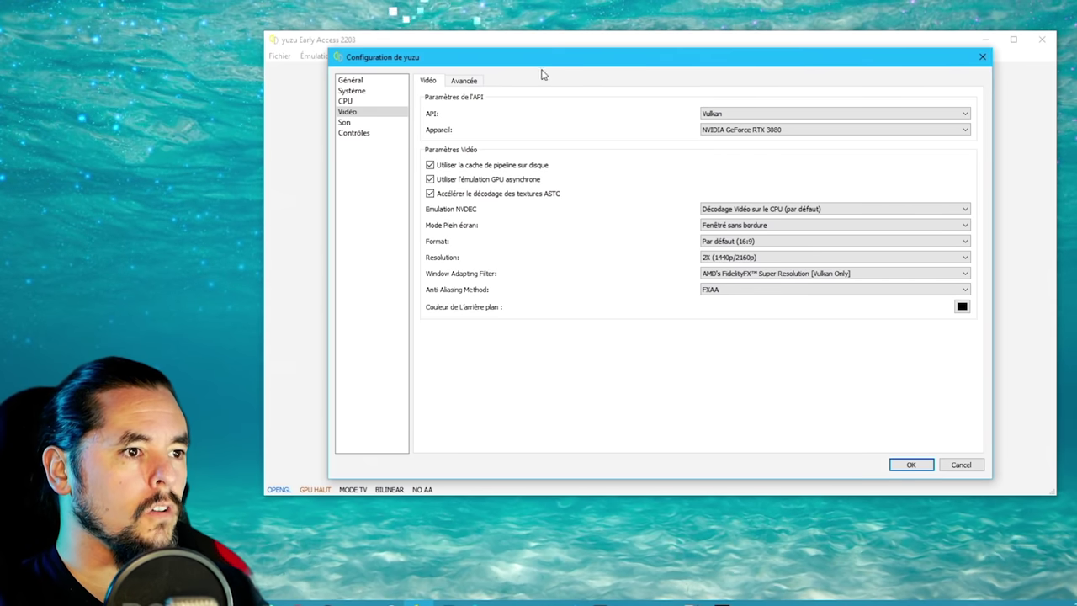
Step: Enable asynchronous shader compilation (Hack) in the advanced video settings and apply the configuration
{"action": "left_click", "coordinate": [464, 81]}
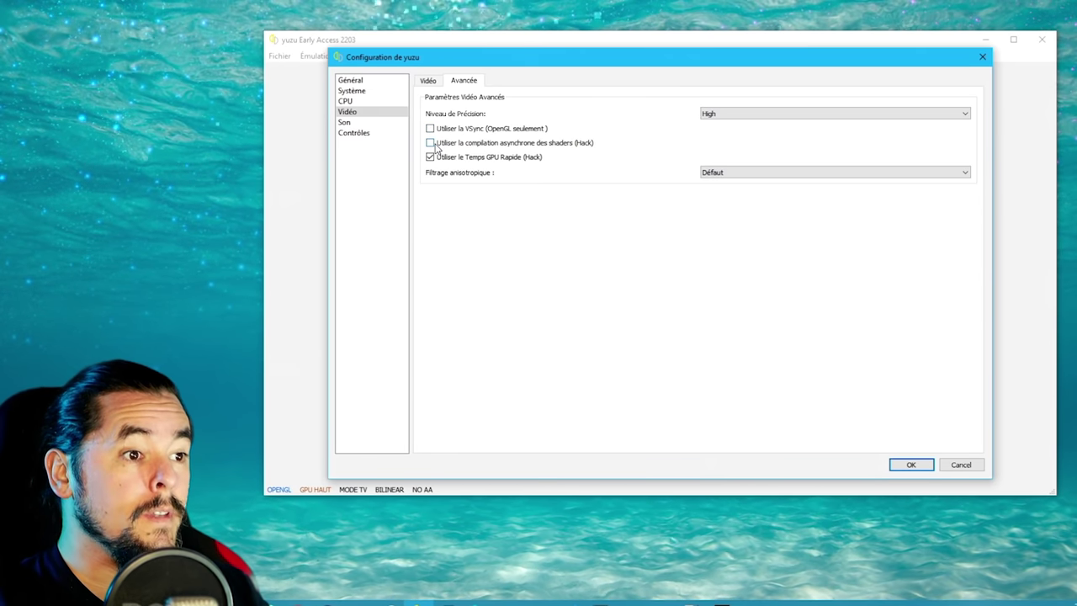
{"action": "left_click", "coordinate": [431, 143]}
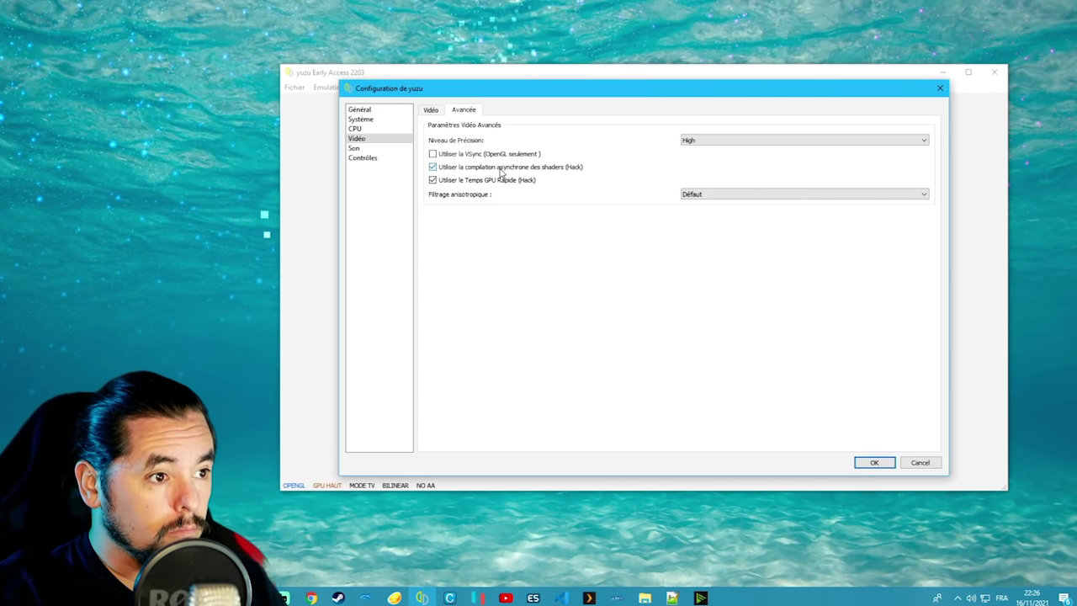
{"action": "left_click", "coordinate": [879, 464]}
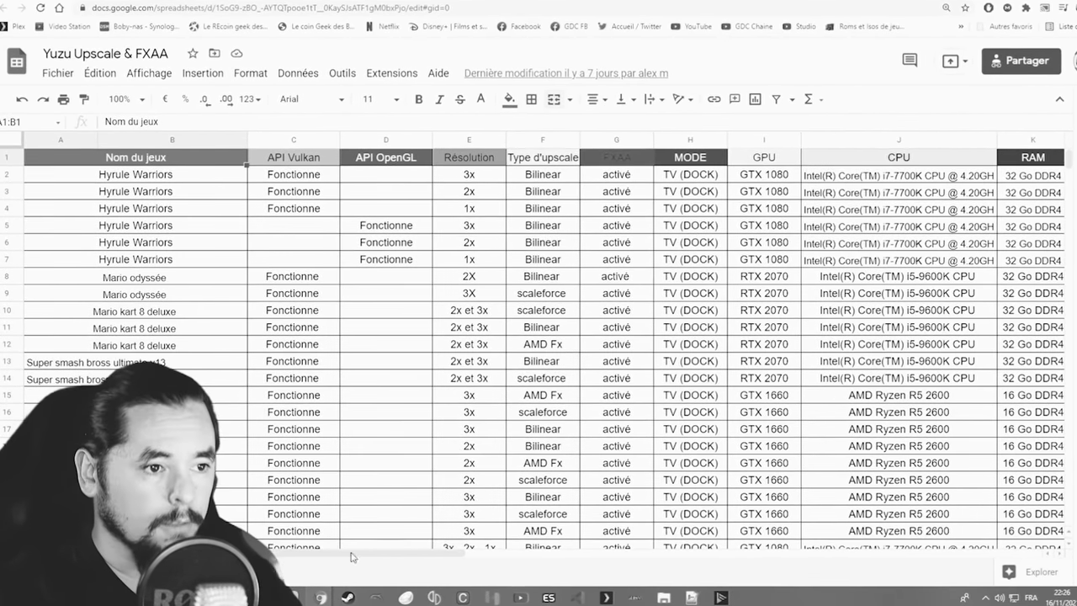
Step: Examine the Yuzu Upscale & FXAA spreadsheet for each game's API, resolution, upscale type, hardware and comments
{"action": "scroll", "coordinate": [694, 545], "scroll_direction": "right", "scroll_amount": 10}
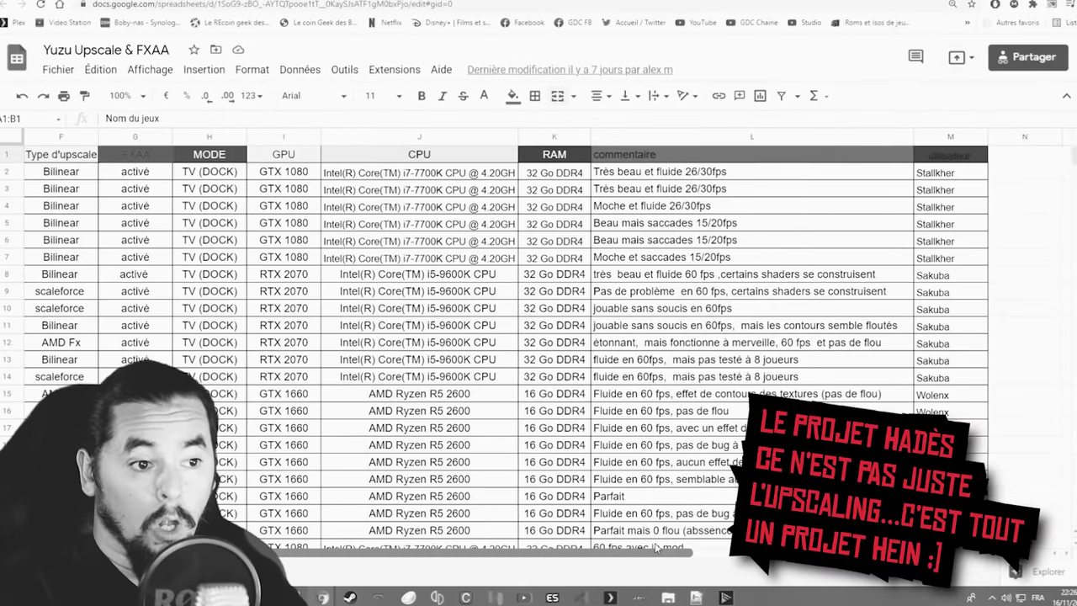
{"action": "scroll", "coordinate": [694, 544], "scroll_direction": "left", "scroll_amount": 10}
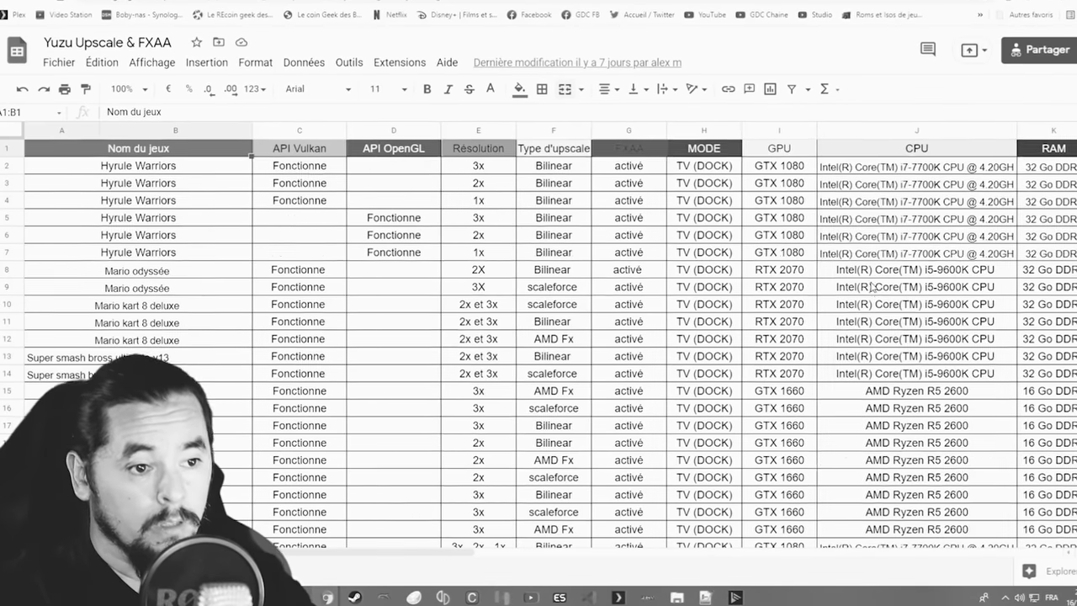
{"action": "scroll", "coordinate": [871, 290], "scroll_direction": "down", "scroll_amount": 6}
{"action": "scroll", "coordinate": [871, 291], "scroll_direction": "down", "scroll_amount": 5}
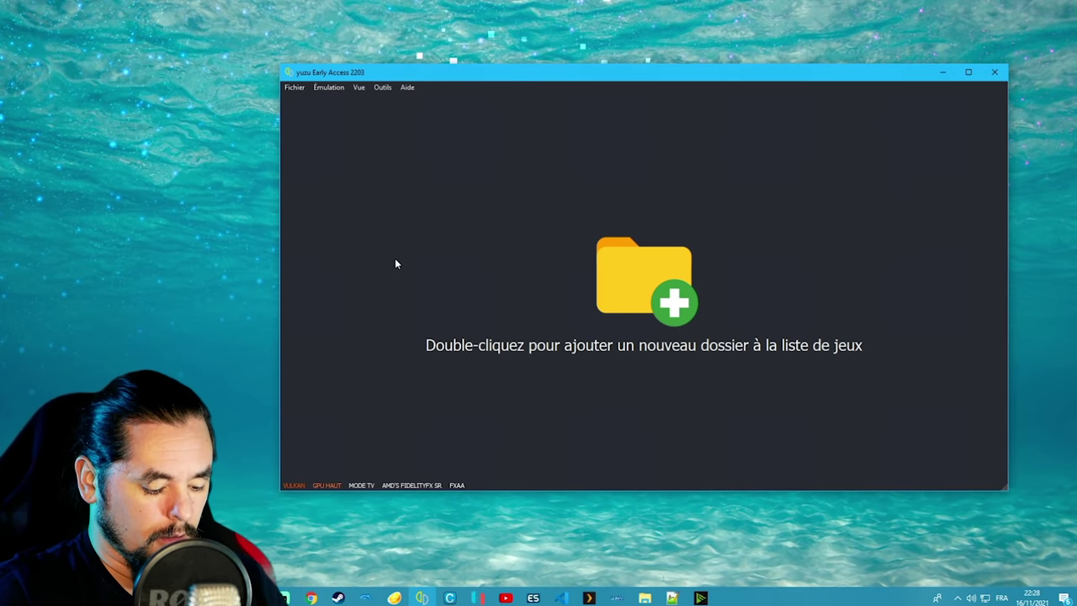
Step: Reopen yuzu's configuration and set player 1's input device to XBox One Controller 0 in the controls settings
{"action": "left_click", "coordinate": [334, 94]}
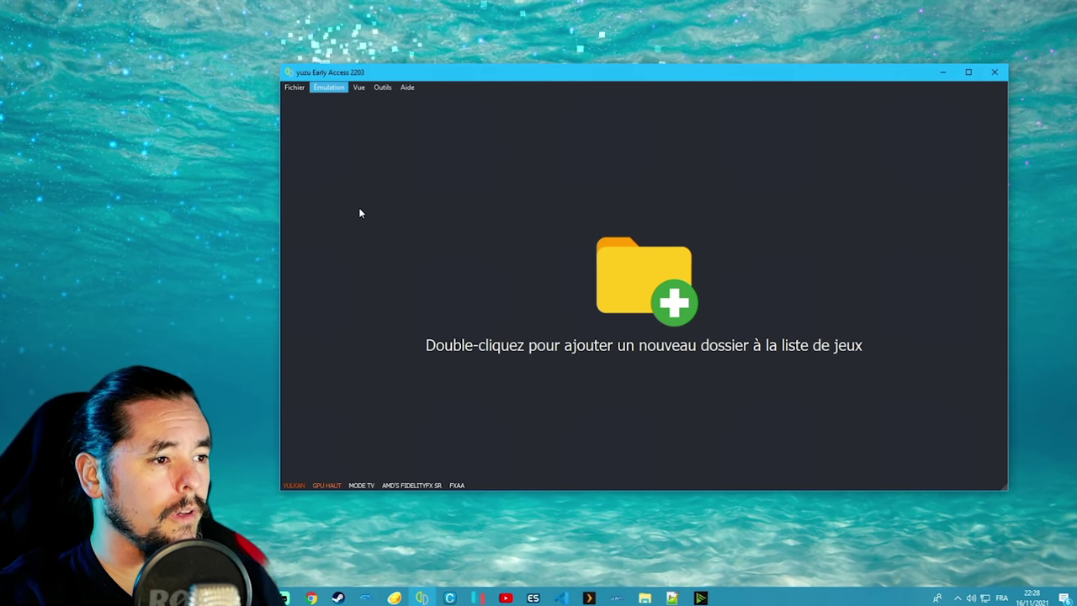
{"action": "left_click", "coordinate": [351, 210]}
{"action": "left_click", "coordinate": [365, 144]}
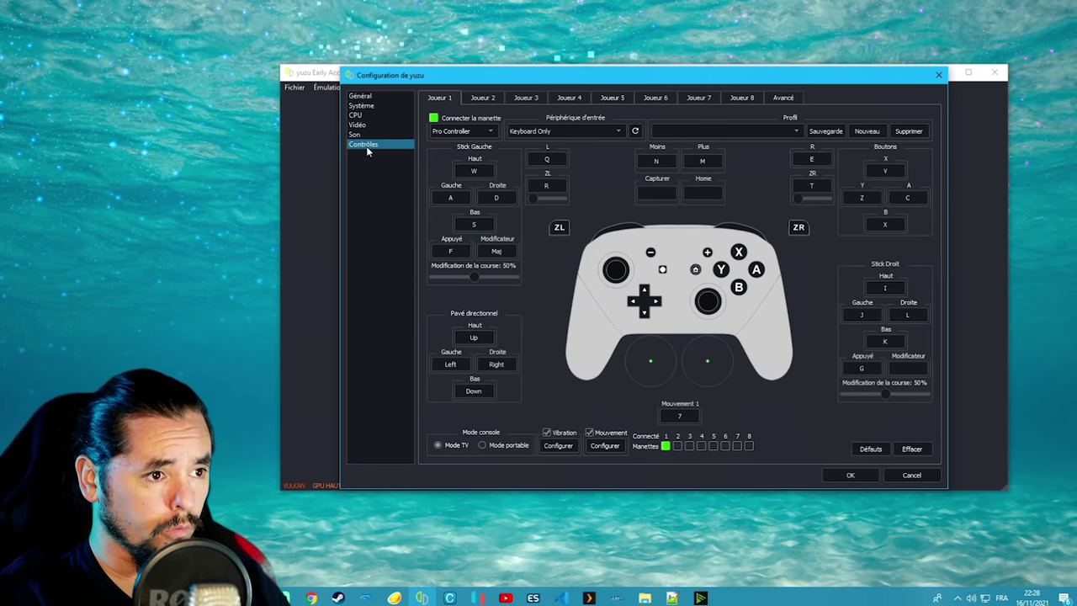
{"action": "left_click", "coordinate": [577, 131]}
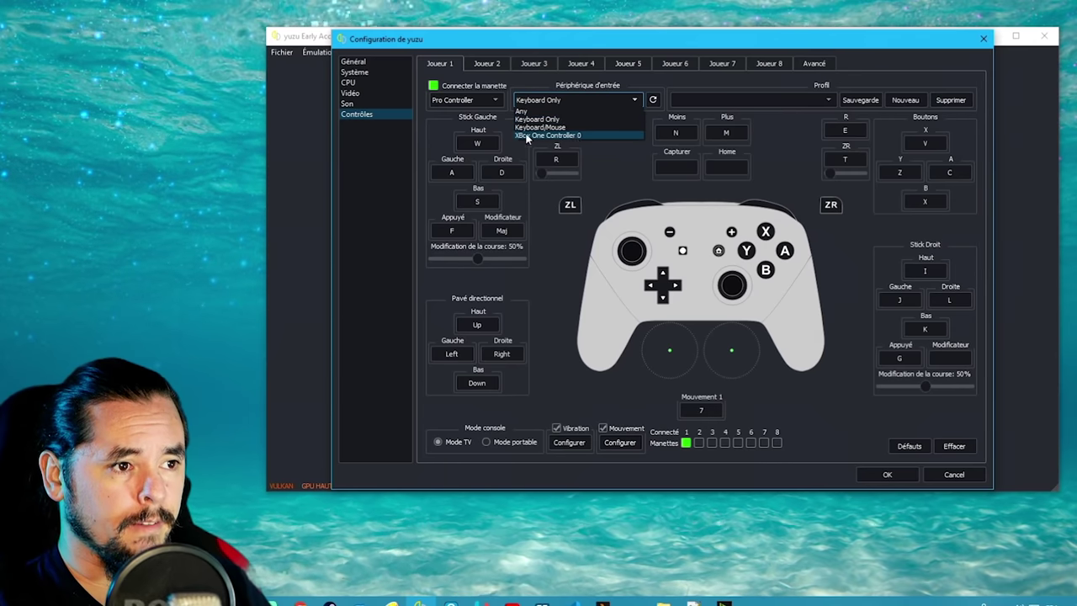
{"action": "left_click", "coordinate": [560, 136]}
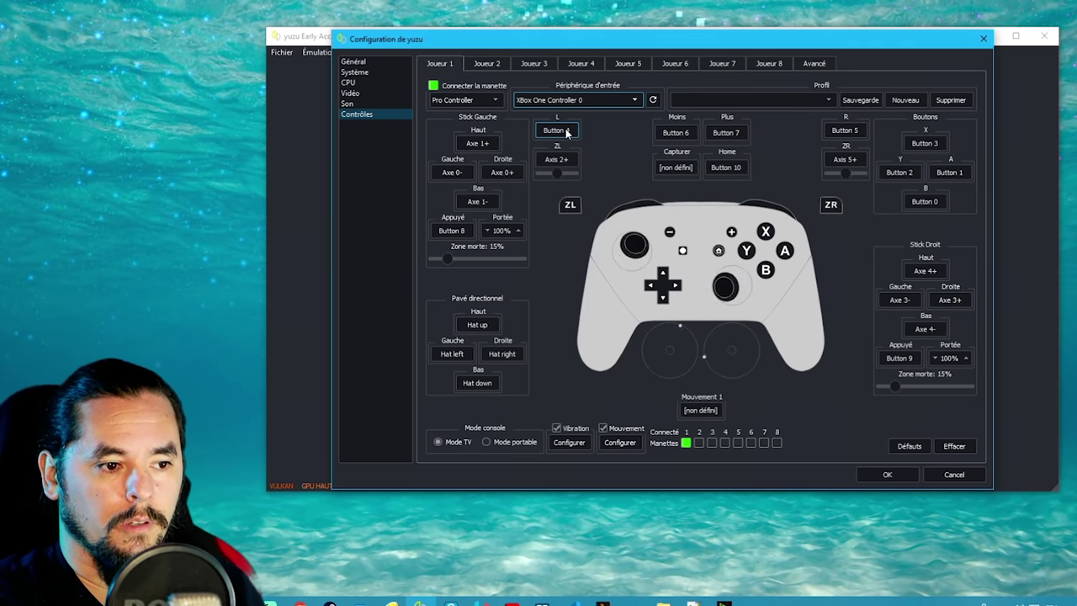
Step: Create a new input profile named Xbox for player 1's controller
{"action": "left_click", "coordinate": [901, 101]}
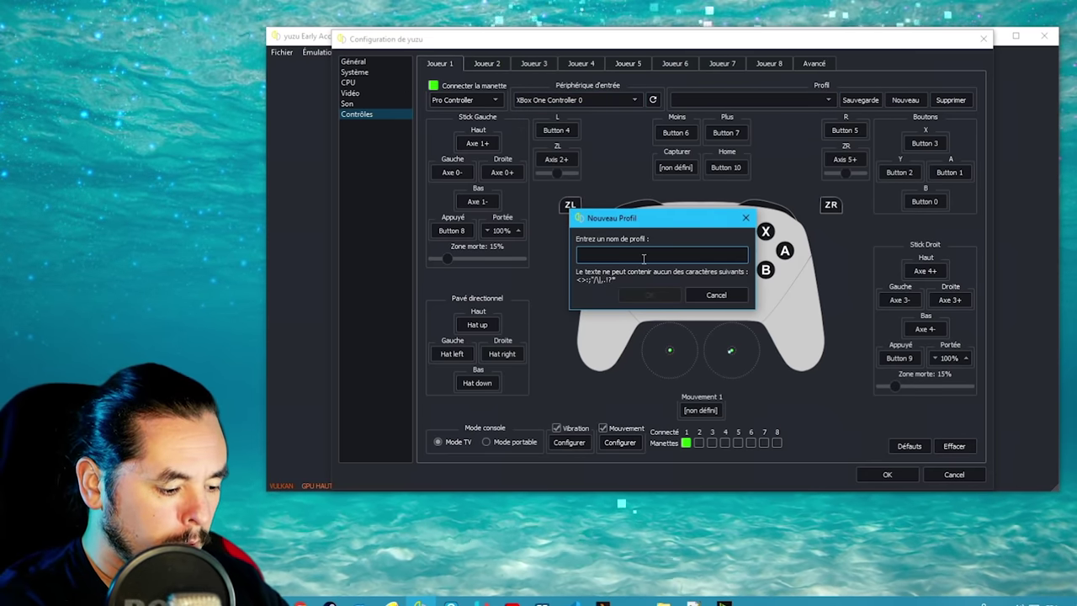
{"action": "type", "text": "Xbl"}
{"action": "key", "text": "Return"}
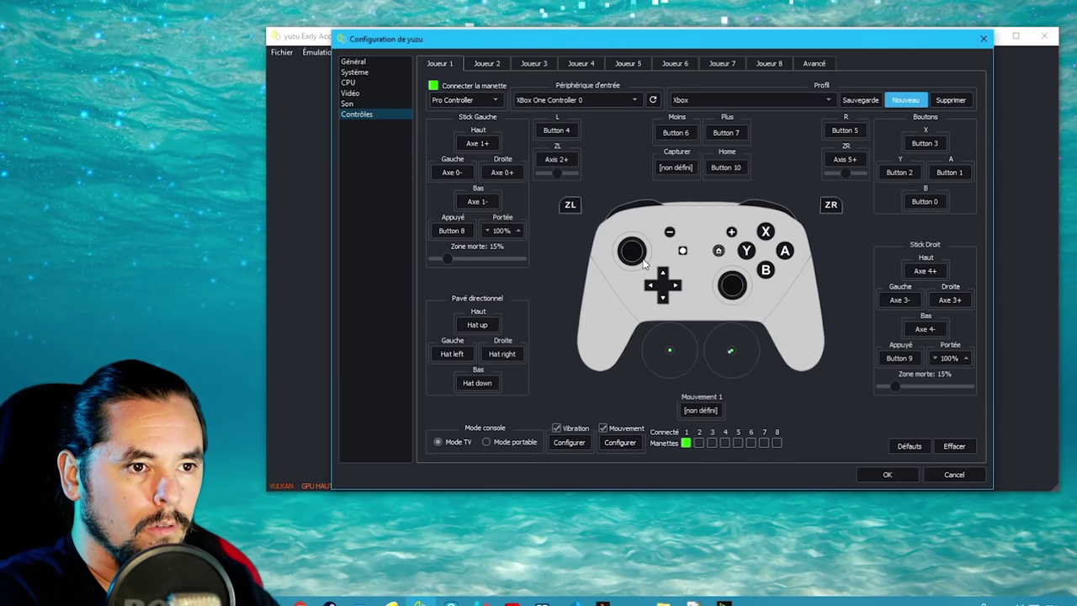
Step: Save the Xbox input profile and check the UDP server option in the settings of DS4Windows
{"action": "left_click", "coordinate": [867, 100]}
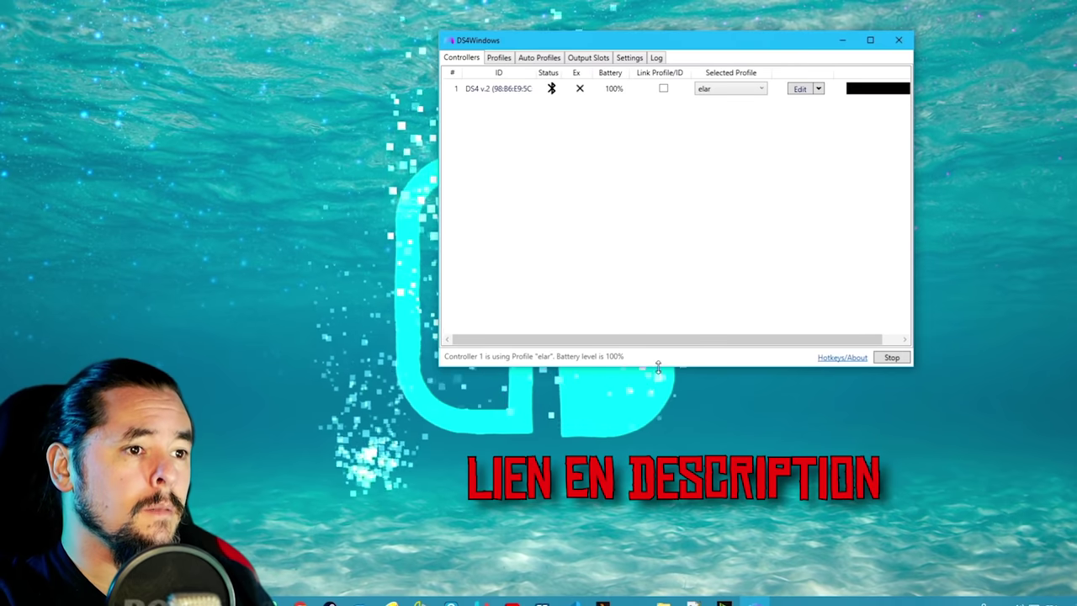
{"action": "left_click", "coordinate": [629, 57]}
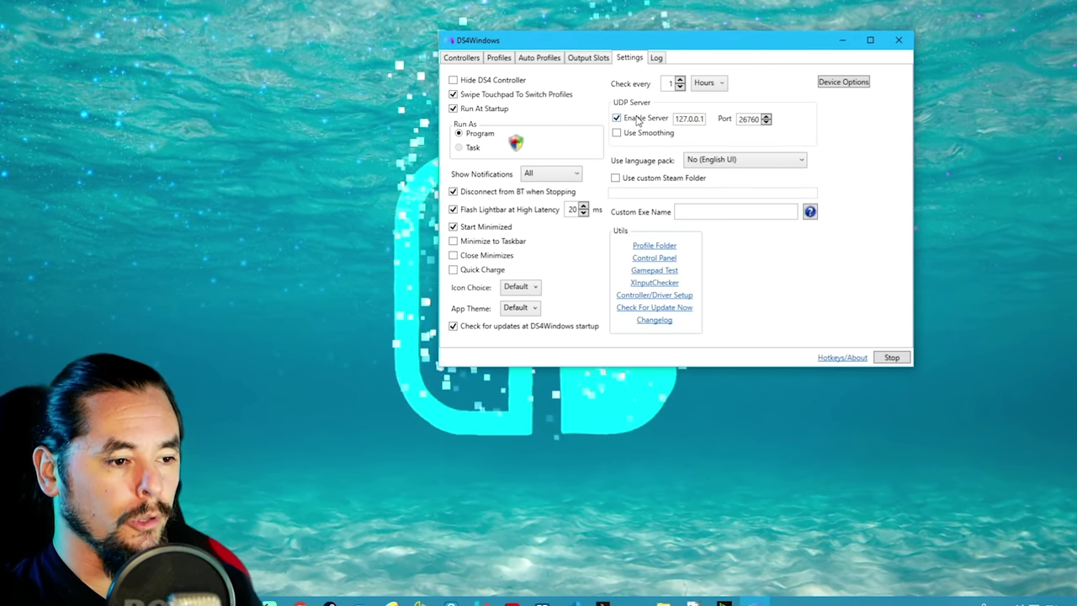
{"action": "left_click", "coordinate": [430, 601]}
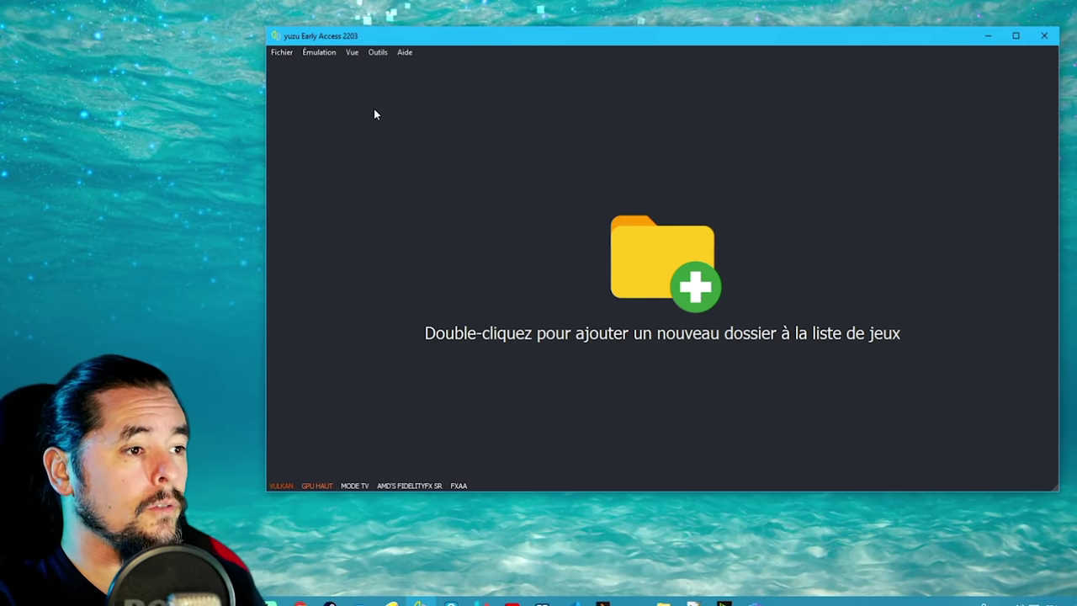
Step: Reopen yuzu's configuration and set player 1's input device to XBox 360 Controller 0 in the controls settings
{"action": "left_click", "coordinate": [319, 52]}
{"action": "left_click", "coordinate": [358, 135]}
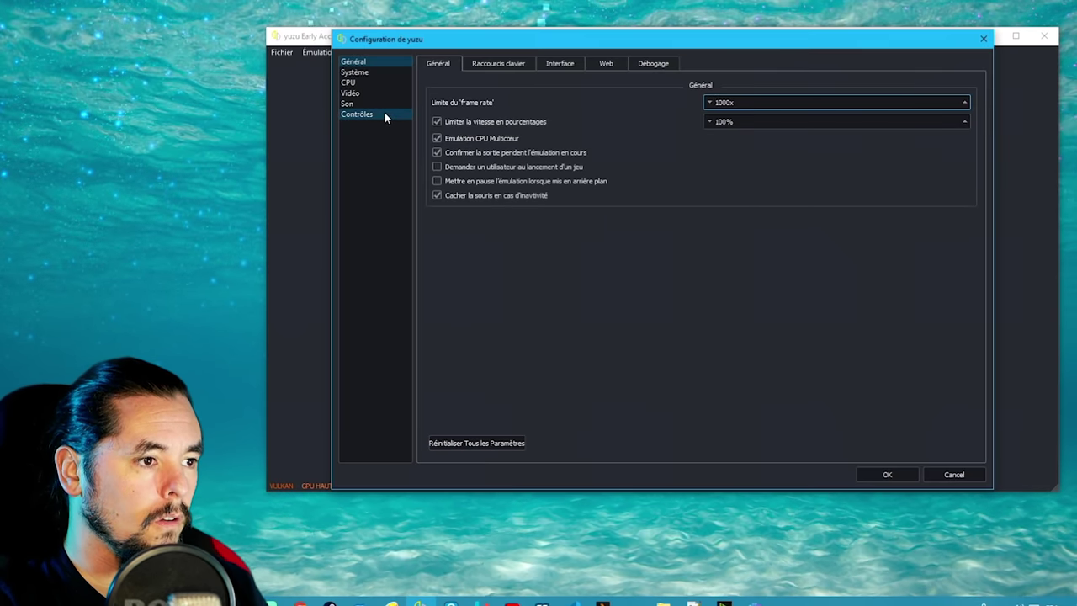
{"action": "left_click", "coordinate": [384, 113]}
{"action": "left_click", "coordinate": [563, 103]}
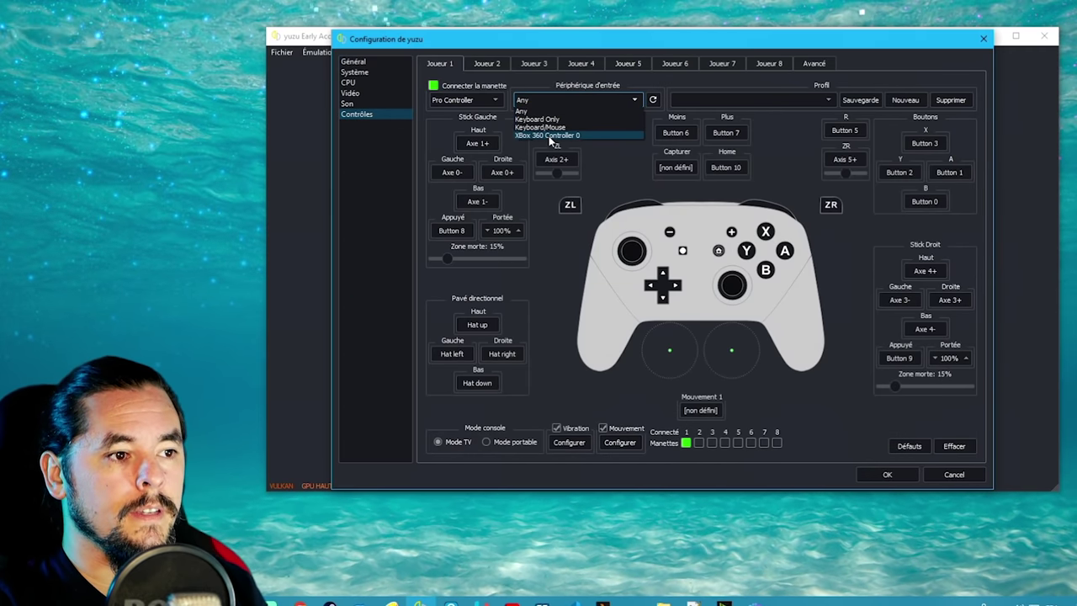
{"action": "left_click", "coordinate": [548, 136]}
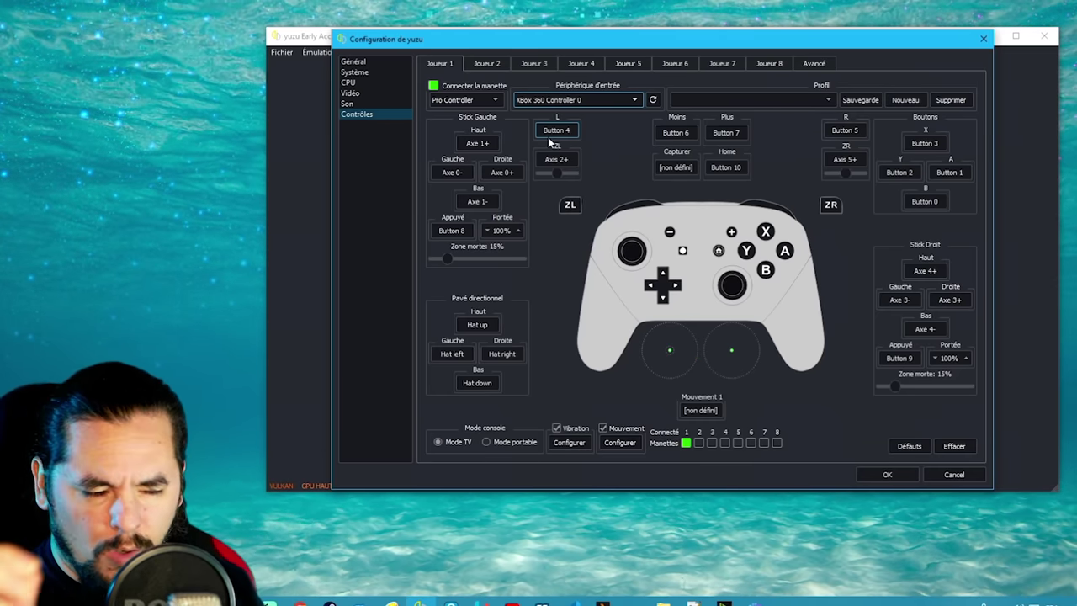
Step: Assign the controller's cemuhookudp motion sensor to Mouvement 1 and create a new input profile named ps4
{"action": "left_click", "coordinate": [701, 411]}
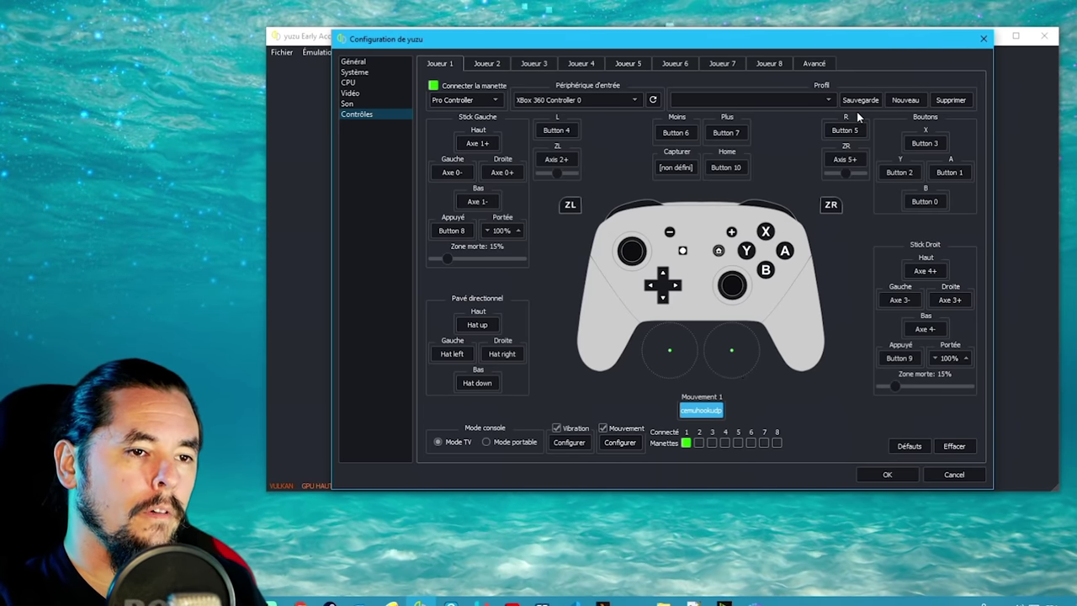
{"action": "left_click", "coordinate": [904, 100]}
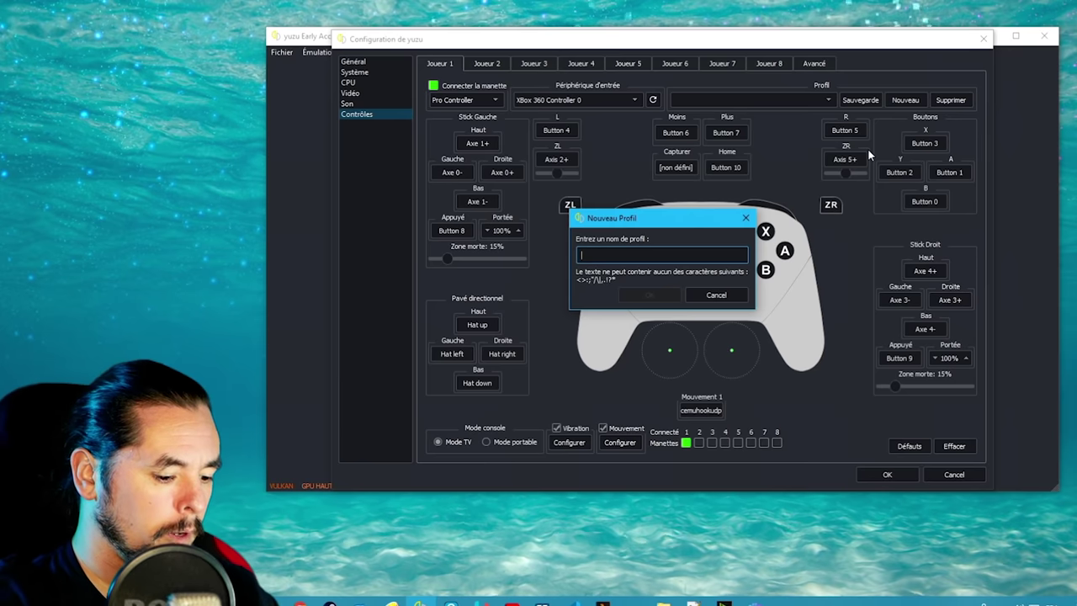
{"action": "type", "text": "ps4"}
{"action": "key", "text": "Return"}
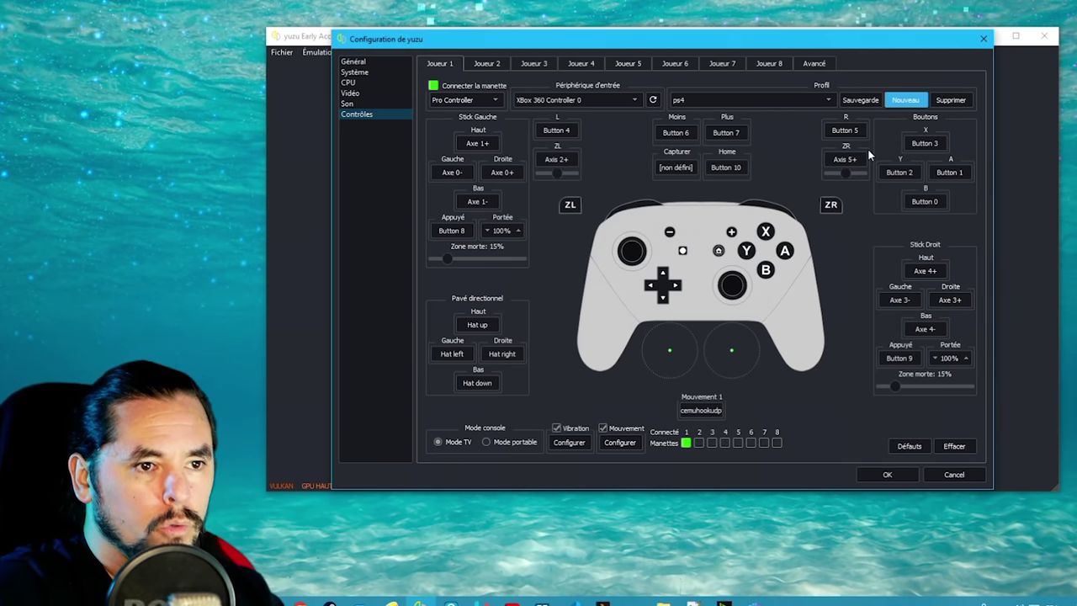
{"action": "left_click", "coordinate": [816, 101]}
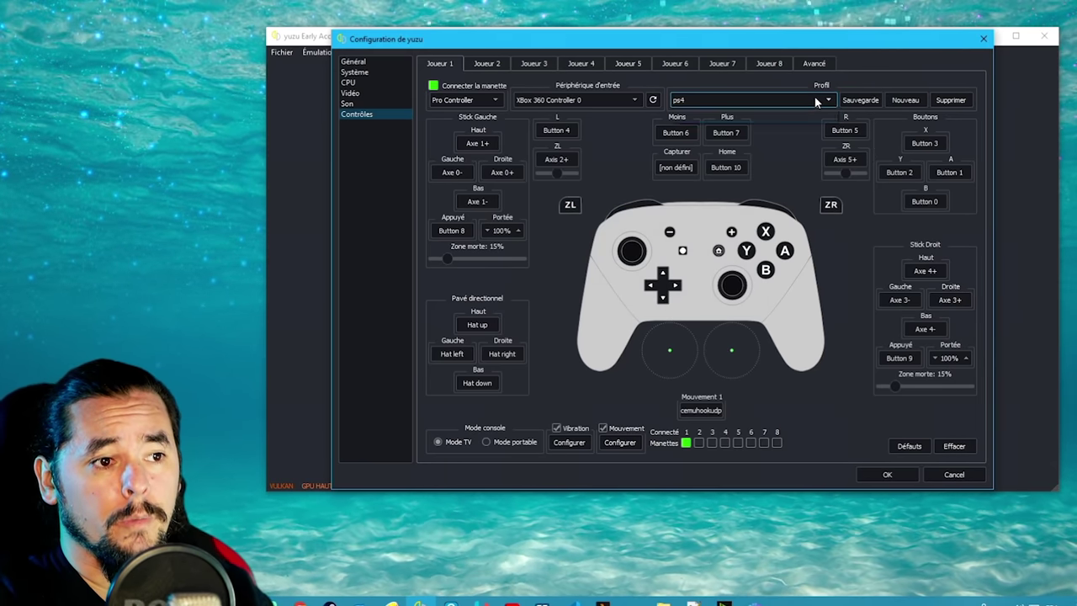
{"action": "left_click", "coordinate": [845, 298]}
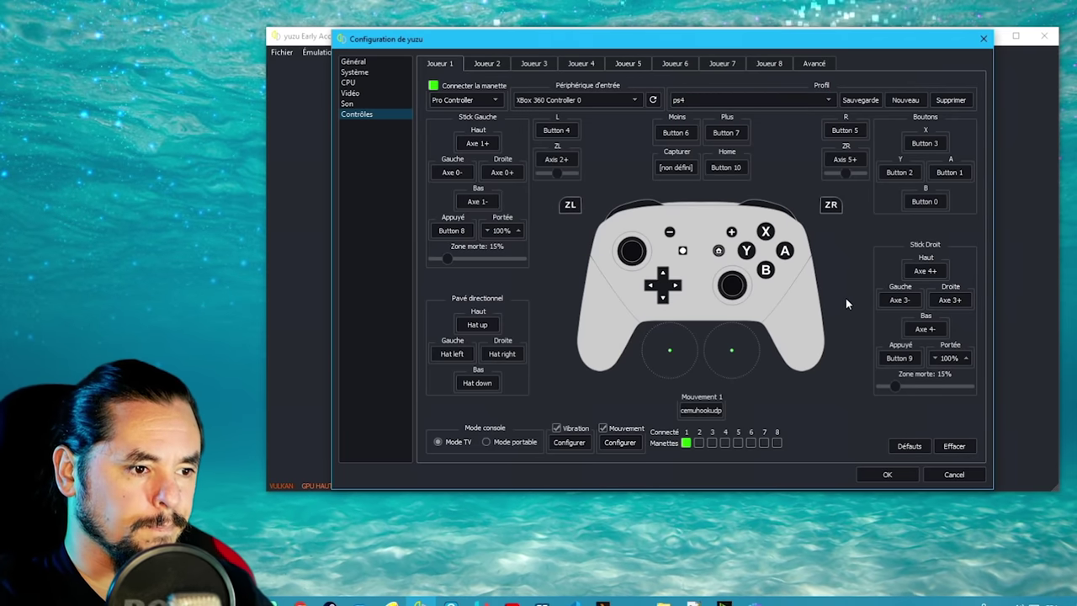
Step: Enable precision vibration in the vibration settings and apply the configuration
{"action": "left_click", "coordinate": [570, 443]}
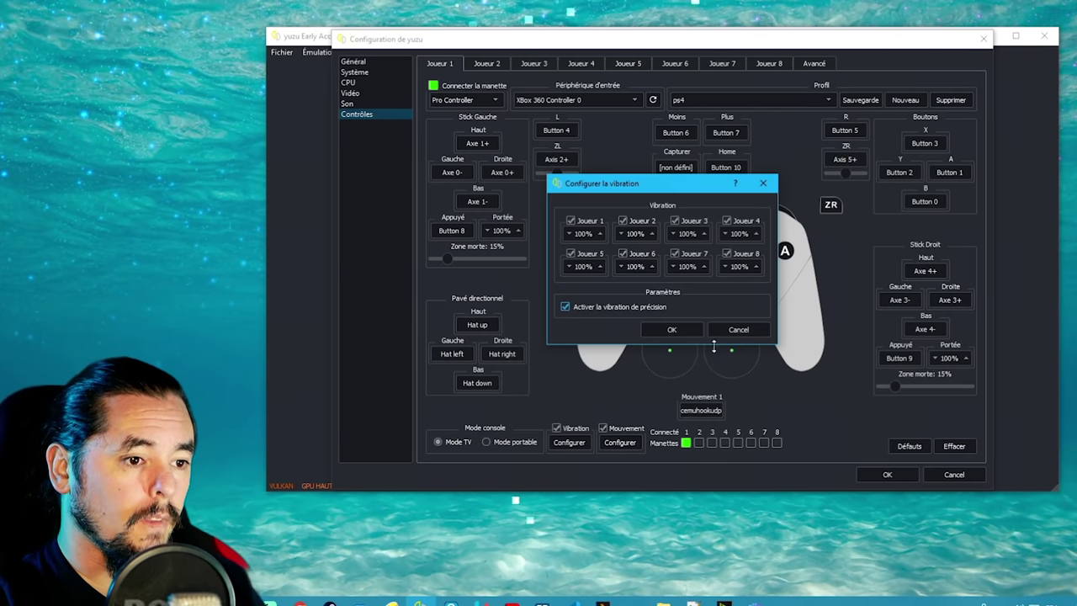
{"action": "left_click", "coordinate": [671, 329]}
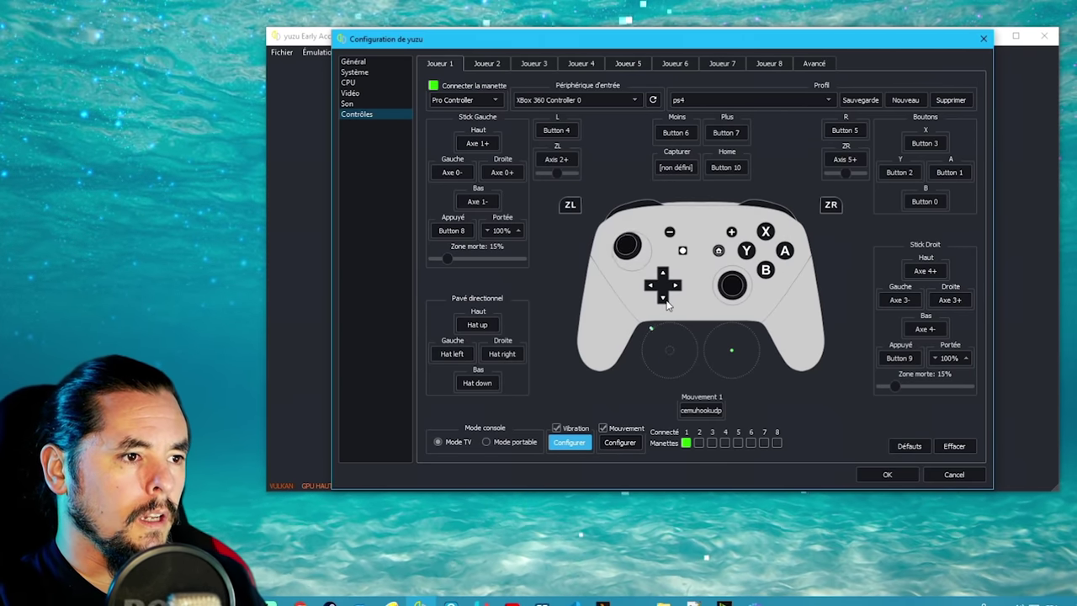
{"action": "left_click", "coordinate": [888, 475]}
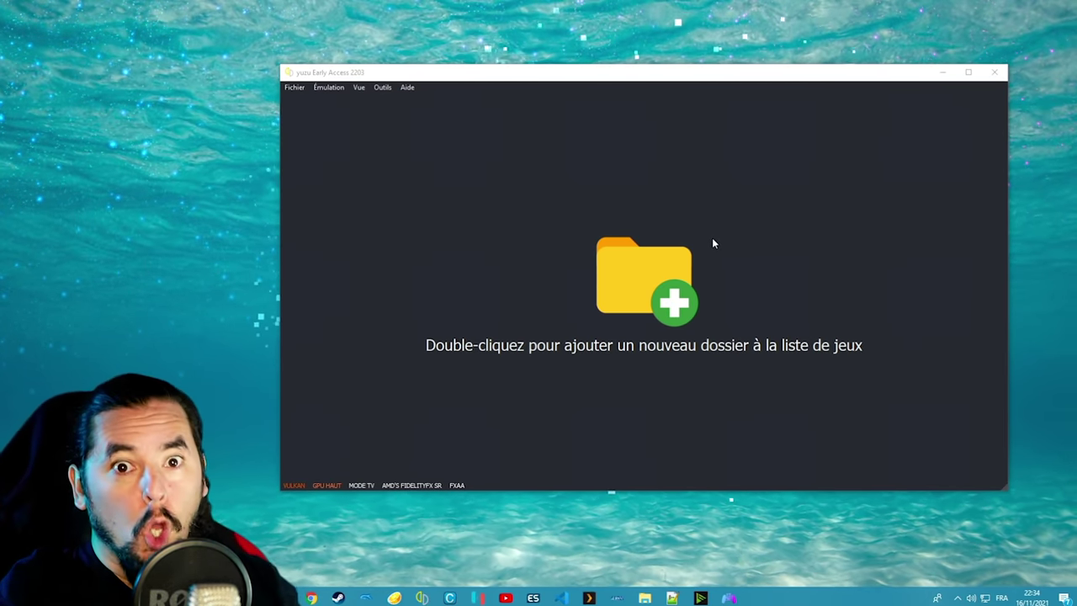
Step: Add the folder G:/retrobatv4/roms/switch to the game list
{"action": "double_click", "coordinate": [658, 292]}
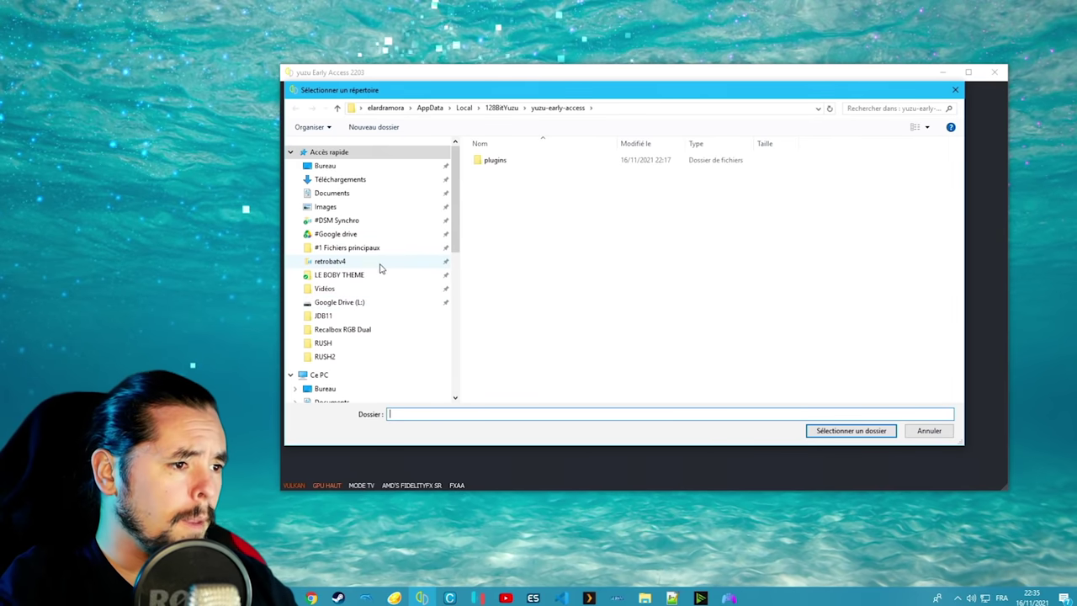
{"action": "left_click", "coordinate": [363, 264]}
{"action": "double_click", "coordinate": [505, 304]}
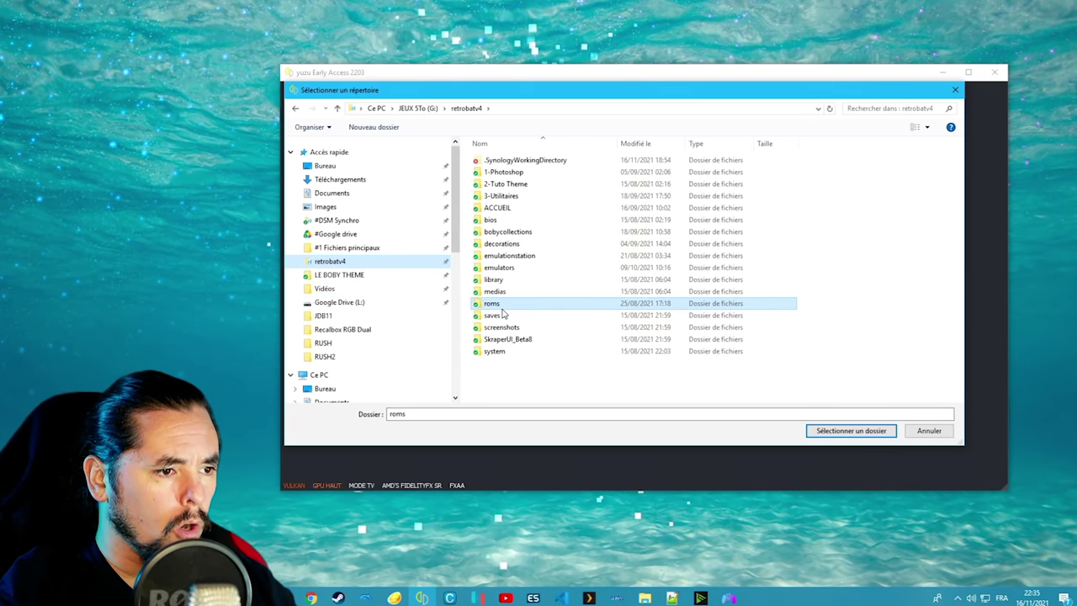
{"action": "left_click", "coordinate": [505, 314]}
{"action": "key", "text": "s"}
{"action": "scroll", "coordinate": [506, 314], "scroll_direction": "down", "scroll_amount": 3}
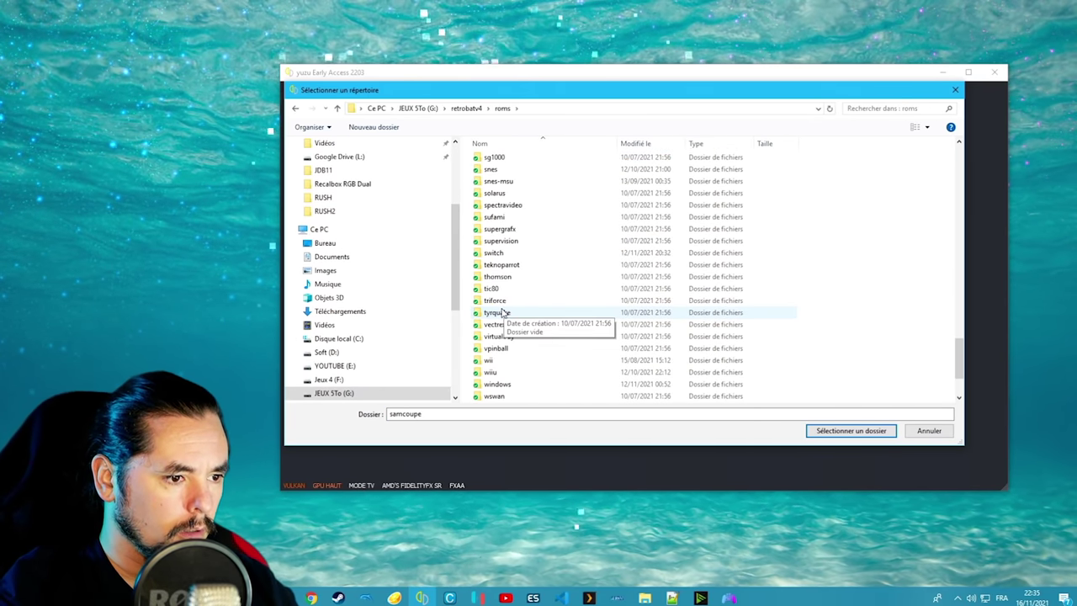
{"action": "scroll", "coordinate": [503, 313], "scroll_direction": "up", "scroll_amount": 3}
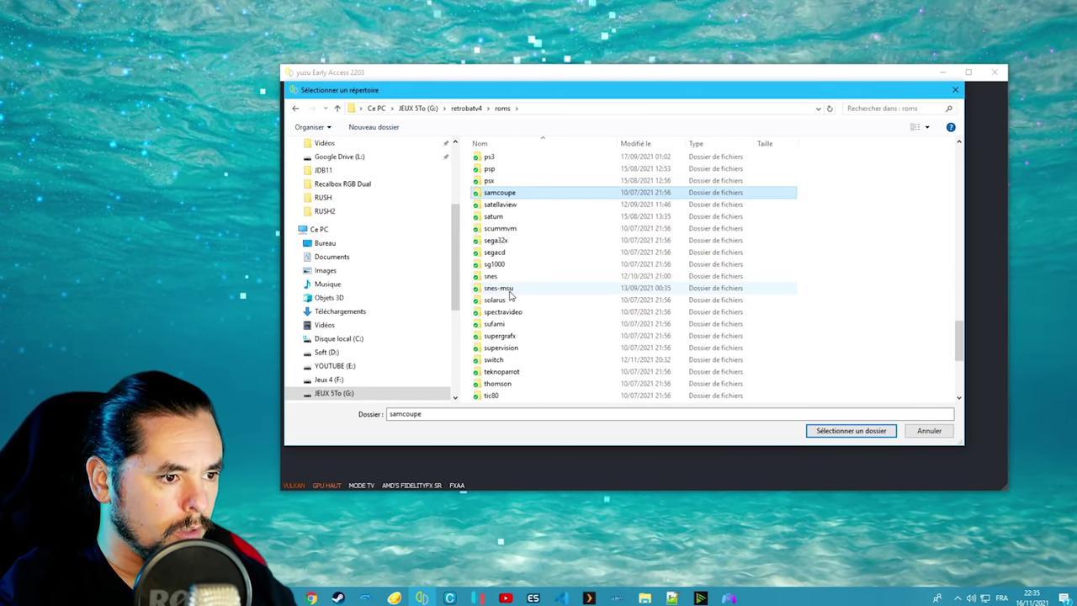
{"action": "double_click", "coordinate": [505, 360]}
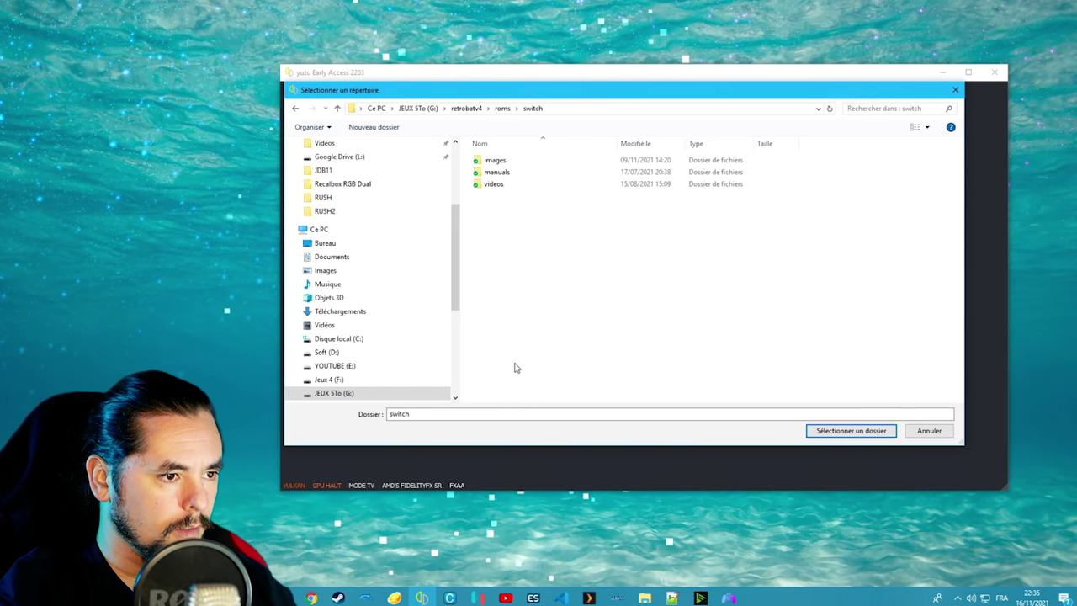
{"action": "left_click", "coordinate": [852, 433]}
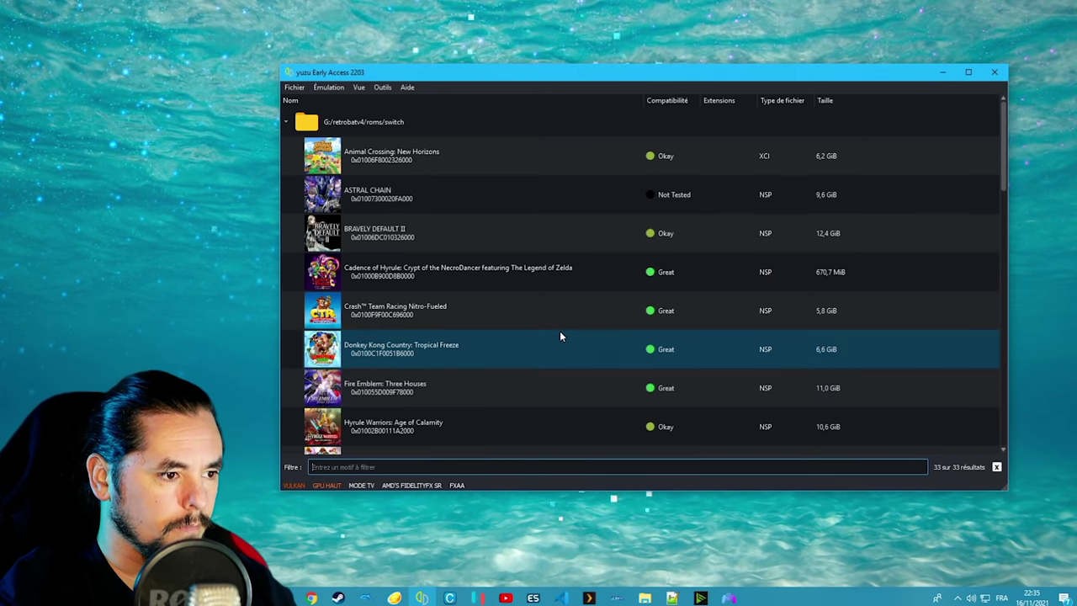
{"action": "scroll", "coordinate": [595, 339], "scroll_direction": "down", "scroll_amount": 8}
{"action": "scroll", "coordinate": [599, 340], "scroll_direction": "up", "scroll_amount": 8}
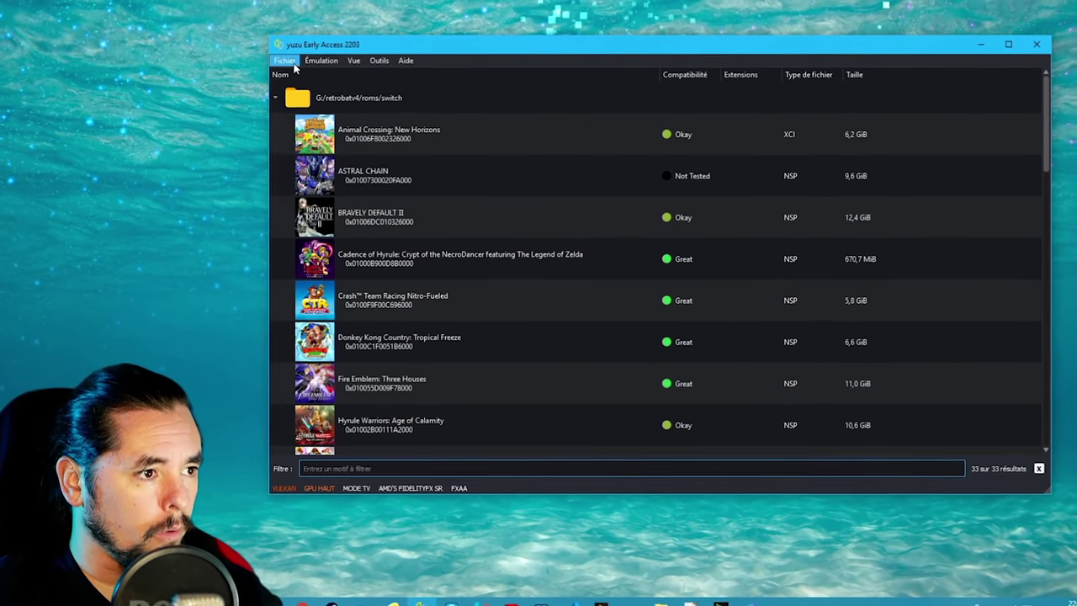
Step: Install the update file sxs-super_mario_odyssey_v262144.nsp from the Super_Mario_Odyssey_Update_v1.3.0_NSW-SUXXORS folder to the NAND
{"action": "left_click", "coordinate": [293, 86]}
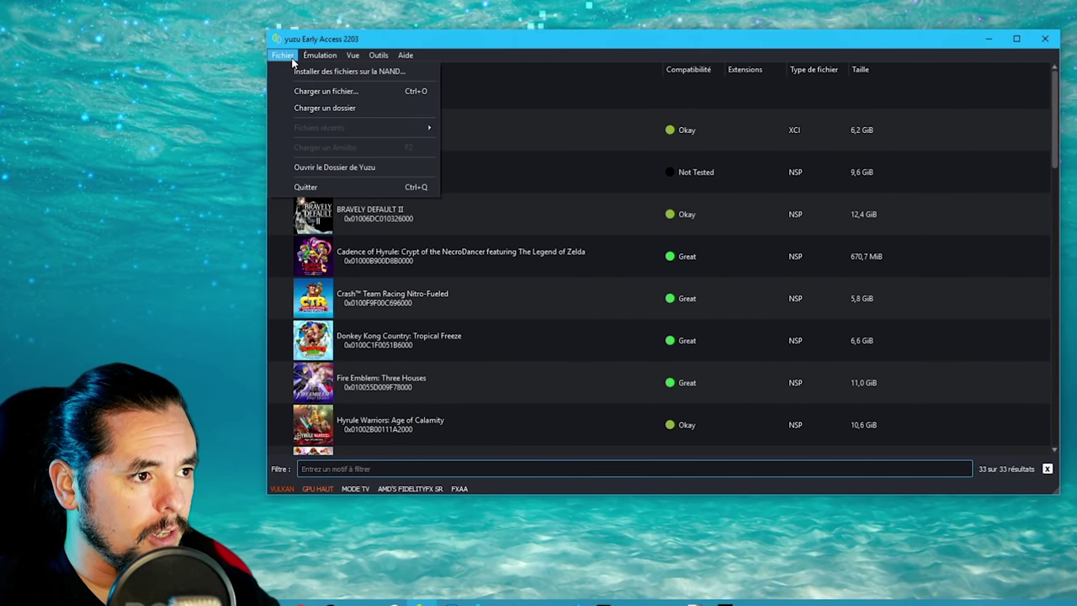
{"action": "left_click", "coordinate": [316, 72]}
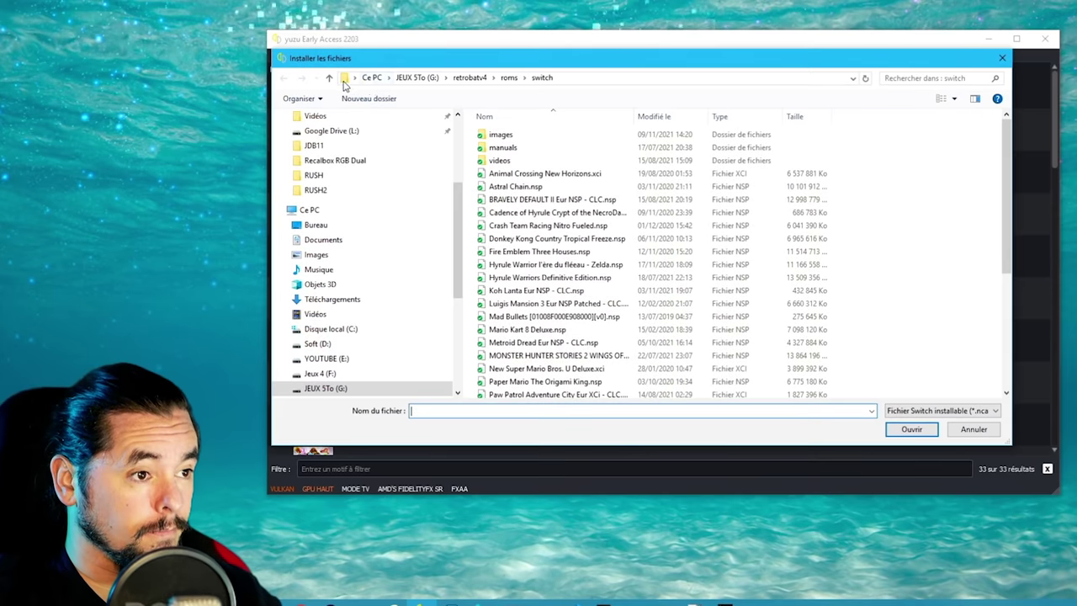
{"action": "left_click_drag", "start_coordinate": [460, 228], "coordinate": [463, 278]}
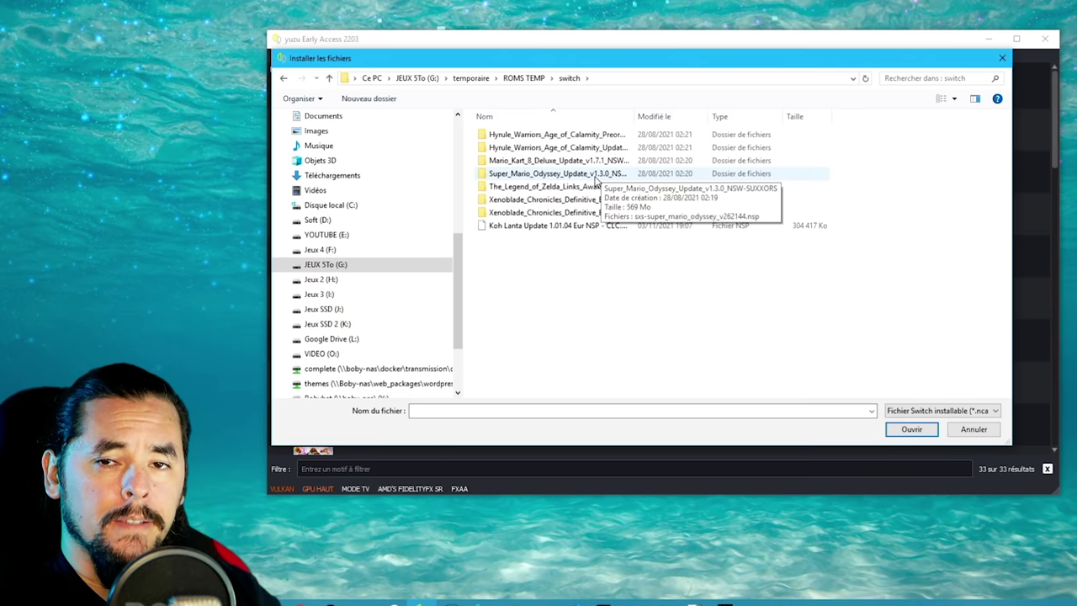
{"action": "double_click", "coordinate": [595, 175]}
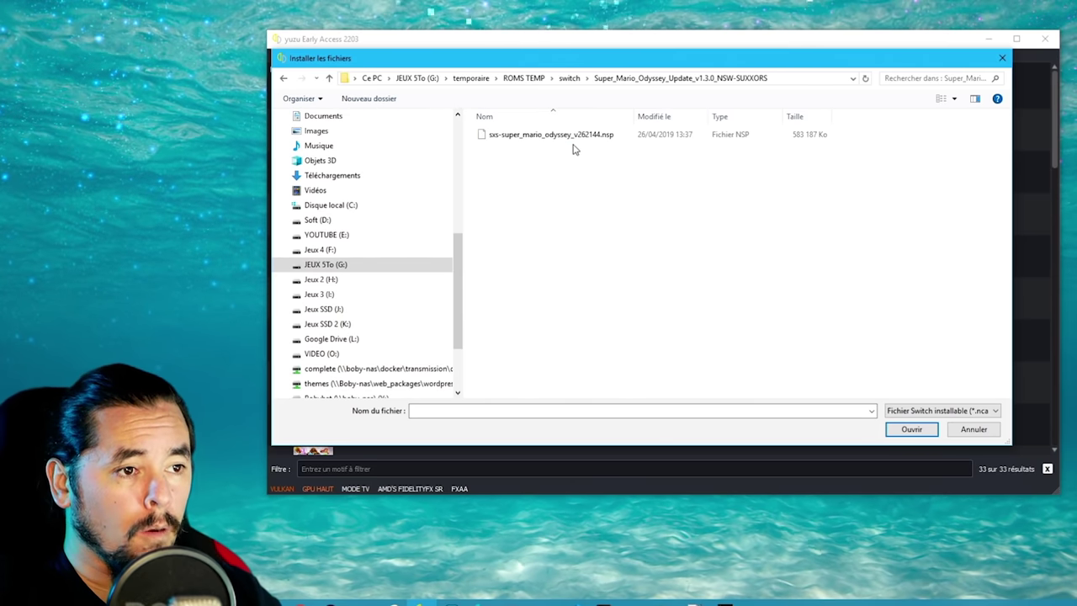
{"action": "double_click", "coordinate": [557, 133]}
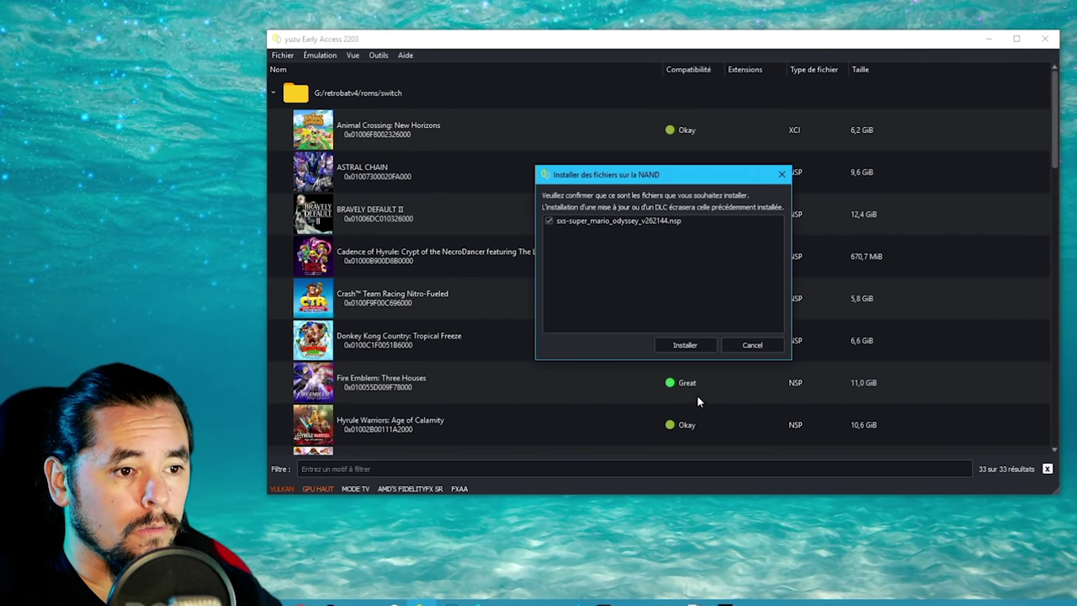
{"action": "left_click", "coordinate": [680, 344]}
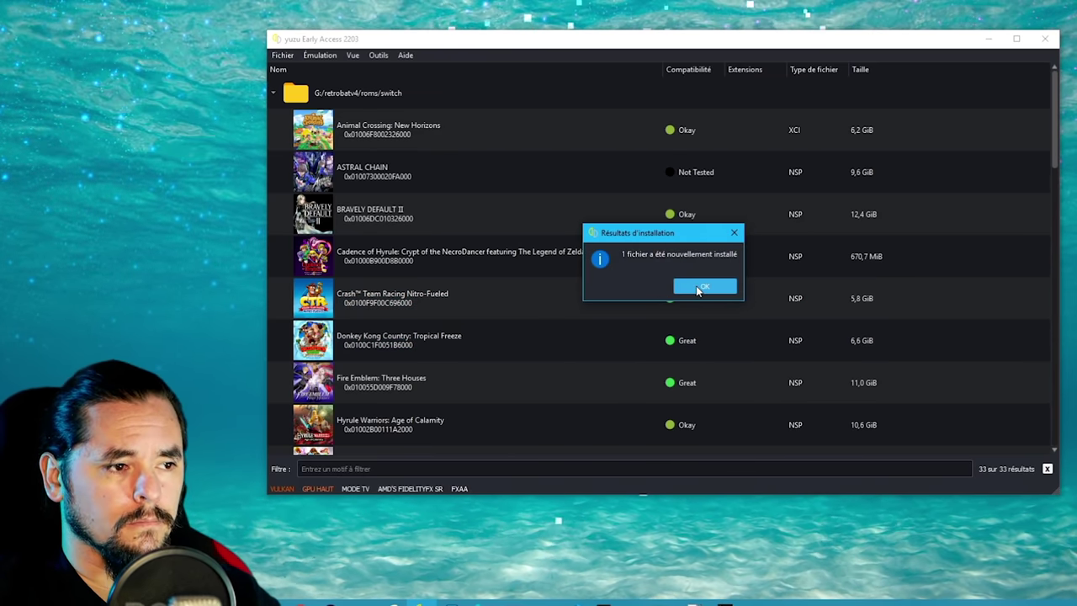
{"action": "left_click", "coordinate": [698, 288]}
Step: Find SUPER MARIO ODYSSEY in the game list and check the installed update in its properties
{"action": "scroll", "coordinate": [514, 337], "scroll_direction": "down", "scroll_amount": 1}
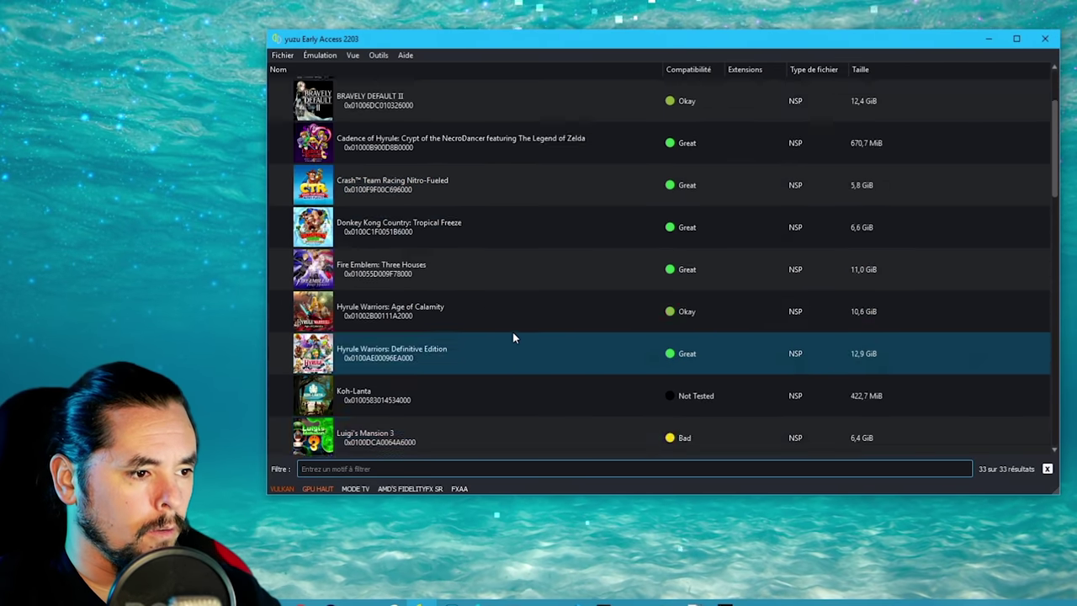
{"action": "scroll", "coordinate": [512, 337], "scroll_direction": "down", "scroll_amount": 3}
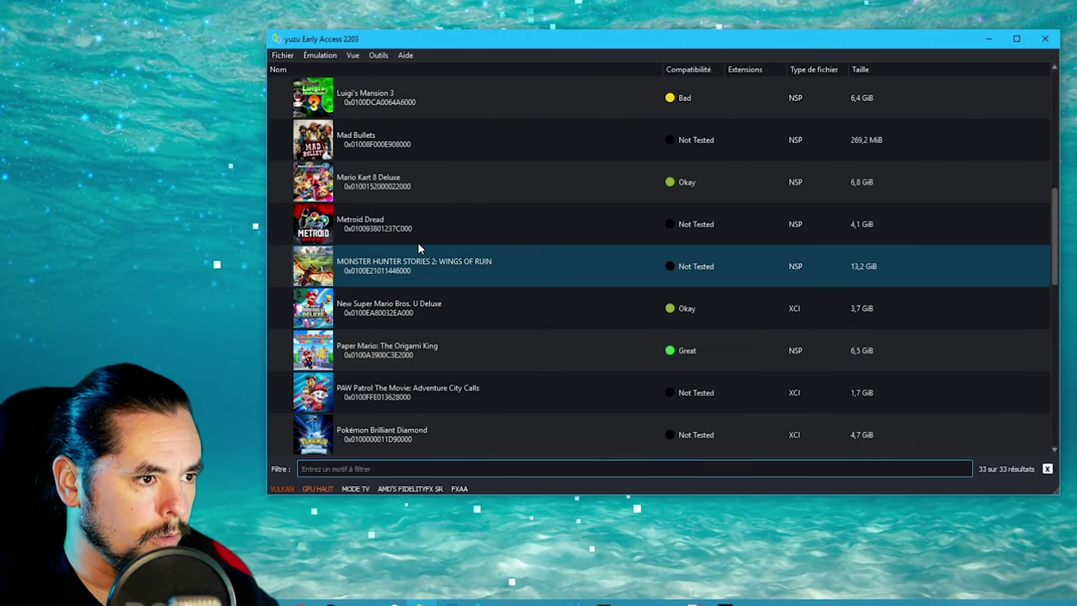
{"action": "scroll", "coordinate": [410, 220], "scroll_direction": "up", "scroll_amount": 1}
{"action": "scroll", "coordinate": [410, 220], "scroll_direction": "down", "scroll_amount": 5}
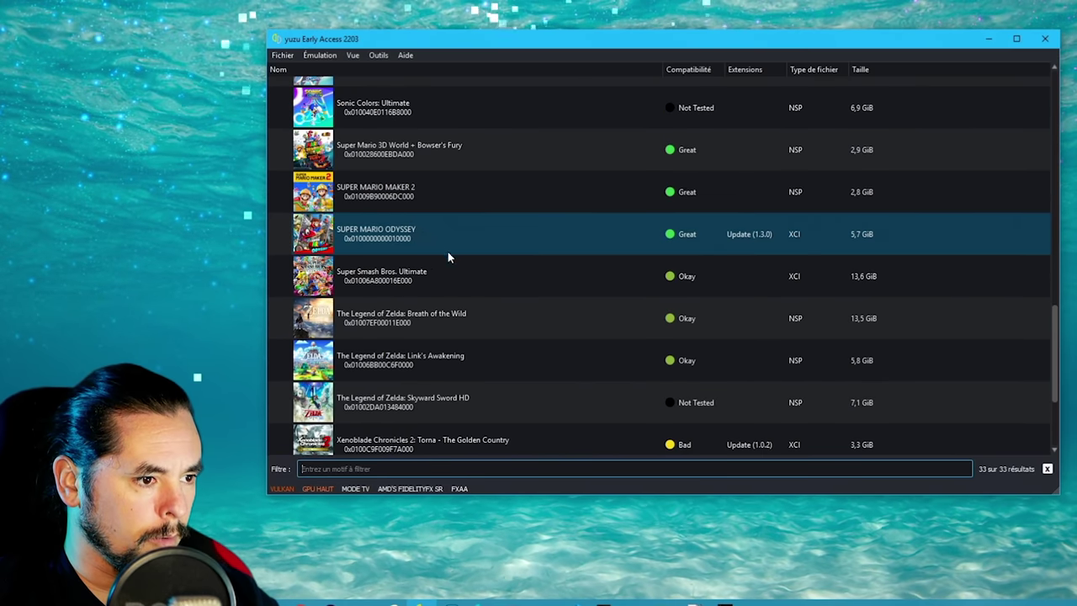
{"action": "left_click", "coordinate": [437, 236]}
{"action": "right_click", "coordinate": [513, 227]}
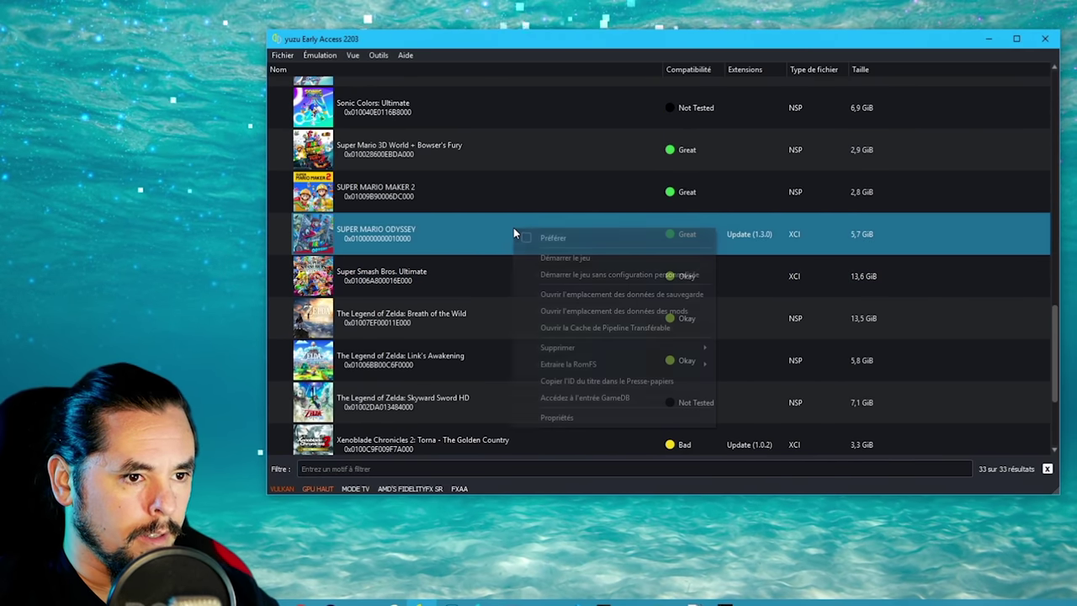
{"action": "left_click", "coordinate": [567, 422]}
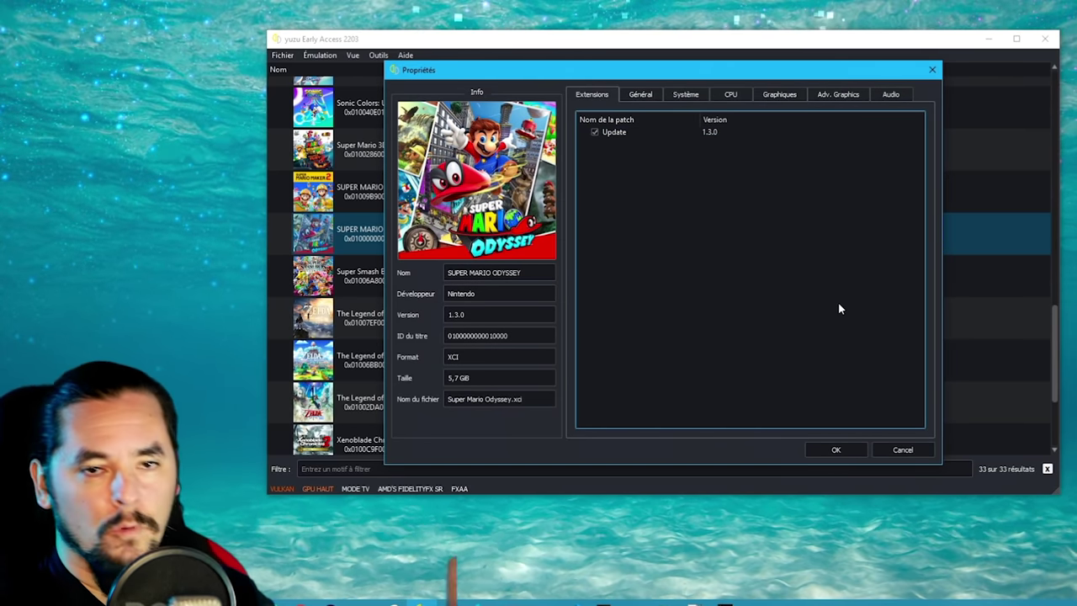
{"action": "key", "text": "Return"}
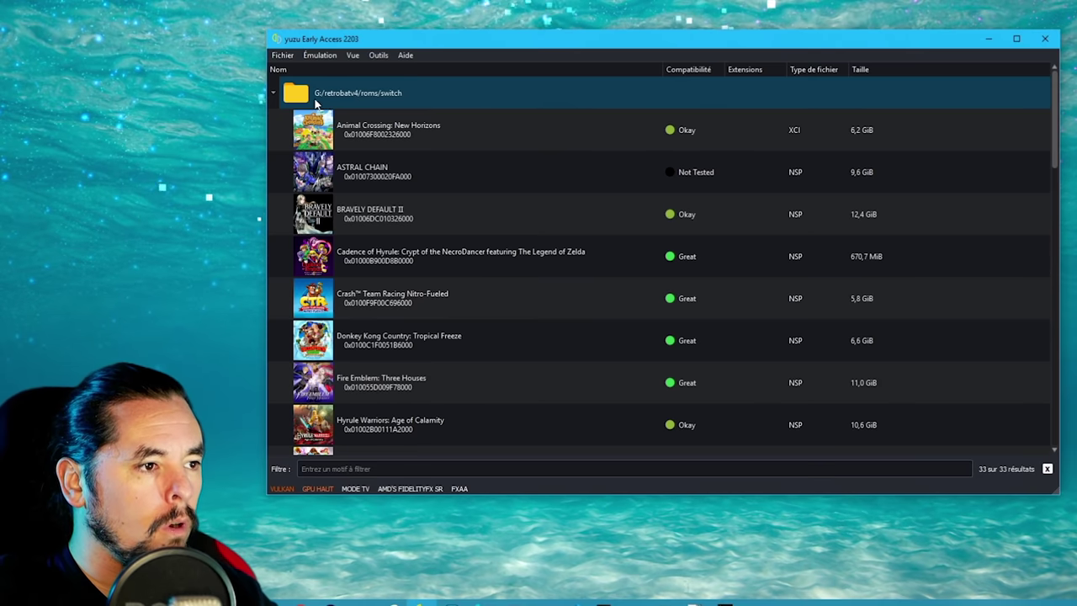
{"action": "right_click", "coordinate": [409, 97]}
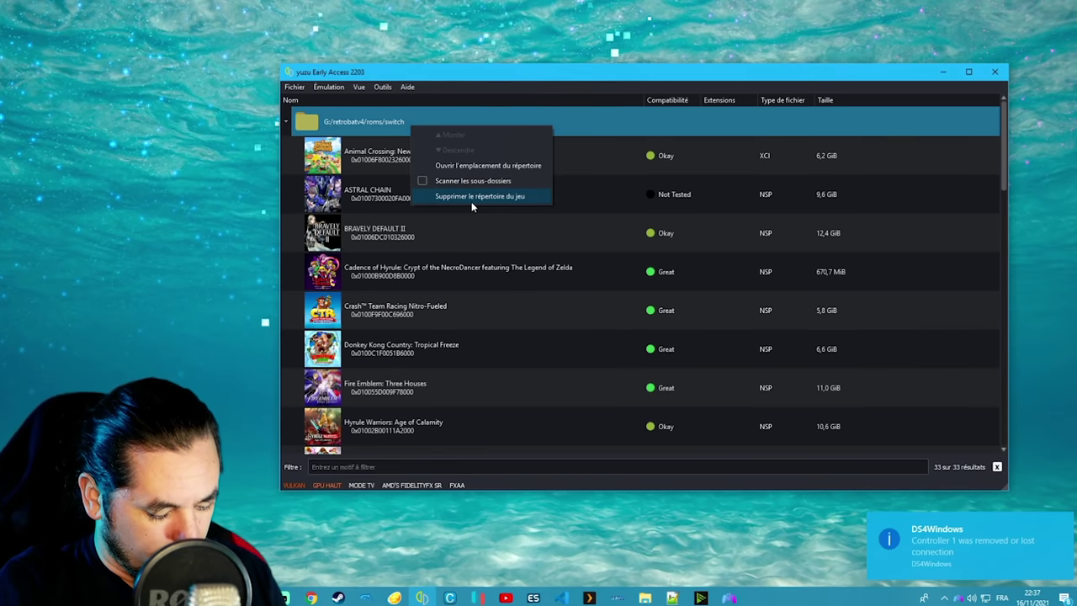
{"action": "left_click", "coordinate": [614, 243]}
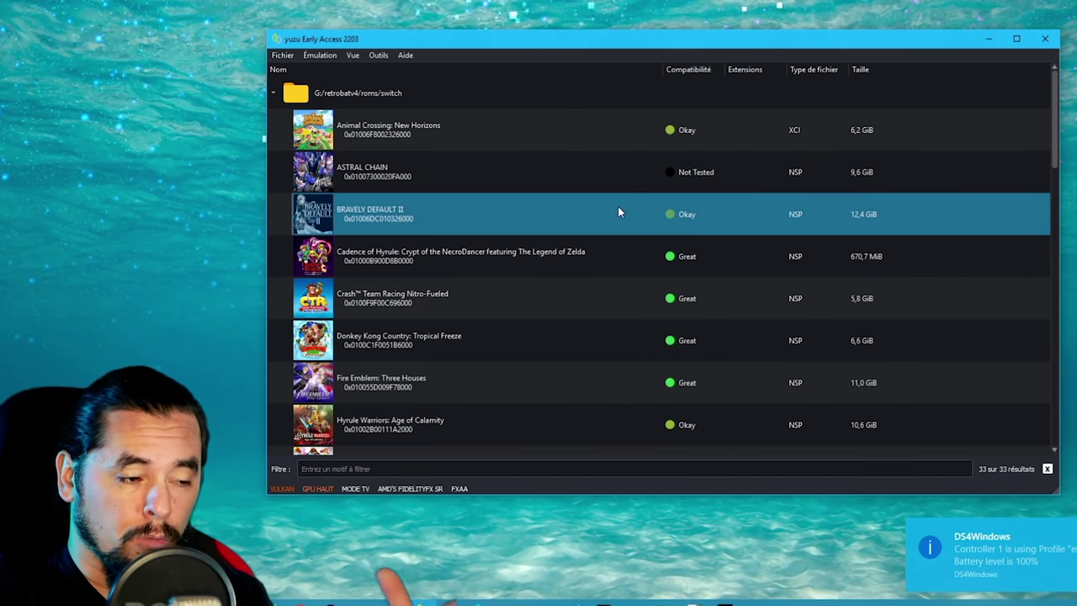
Step: Find The Legend of Zelda: Skyward Sword HD in the game list and open its properties
{"action": "scroll", "coordinate": [544, 234], "scroll_direction": "down", "scroll_amount": 2}
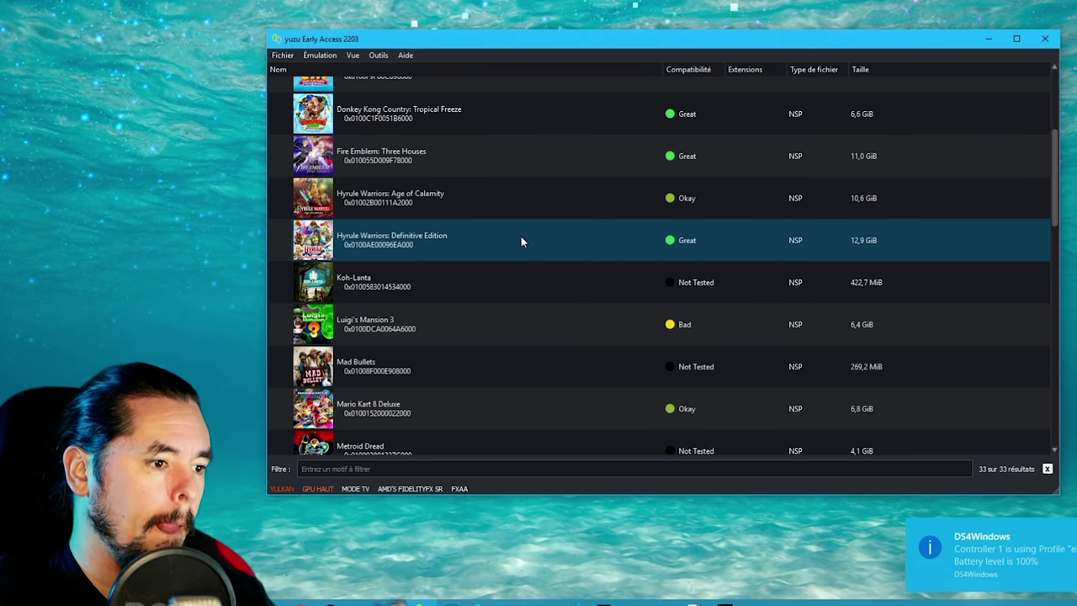
{"action": "scroll", "coordinate": [530, 240], "scroll_direction": "down", "scroll_amount": 3}
{"action": "scroll", "coordinate": [539, 245], "scroll_direction": "down", "scroll_amount": 2}
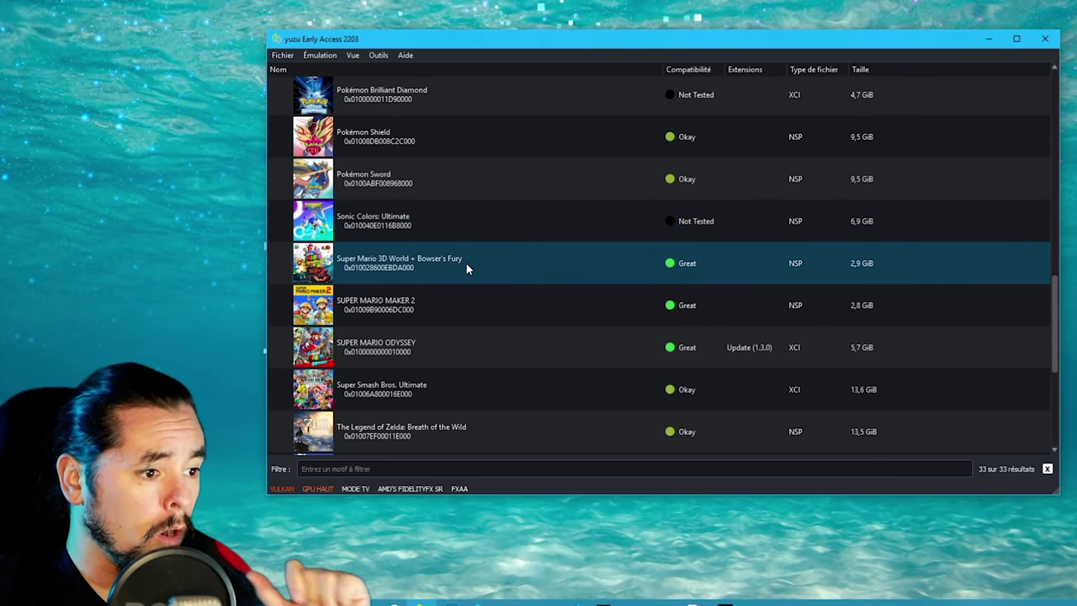
{"action": "scroll", "coordinate": [466, 263], "scroll_direction": "down", "scroll_amount": 1}
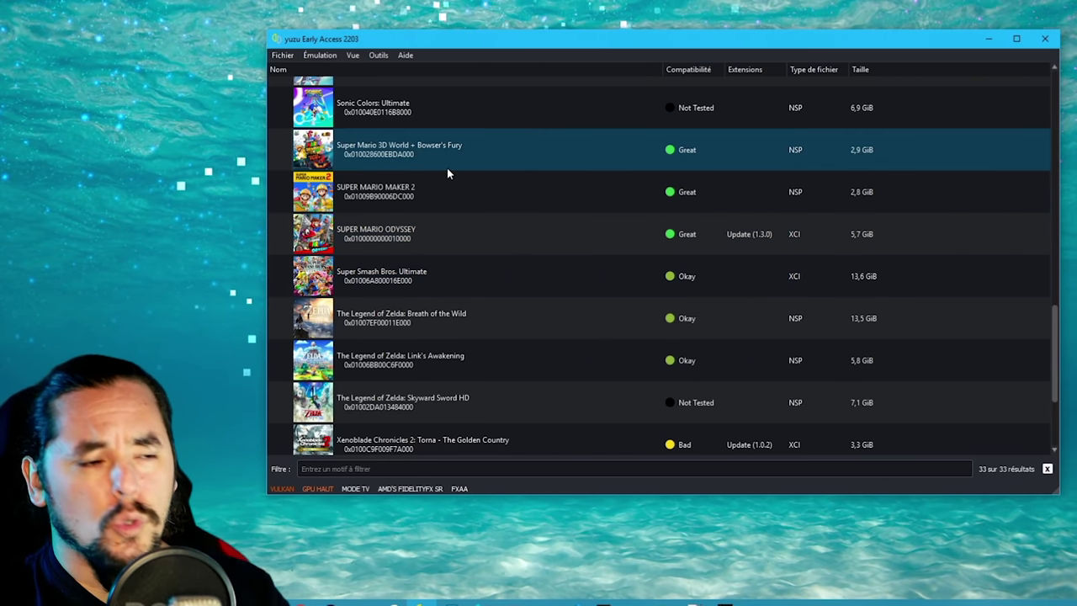
{"action": "left_click", "coordinate": [424, 412]}
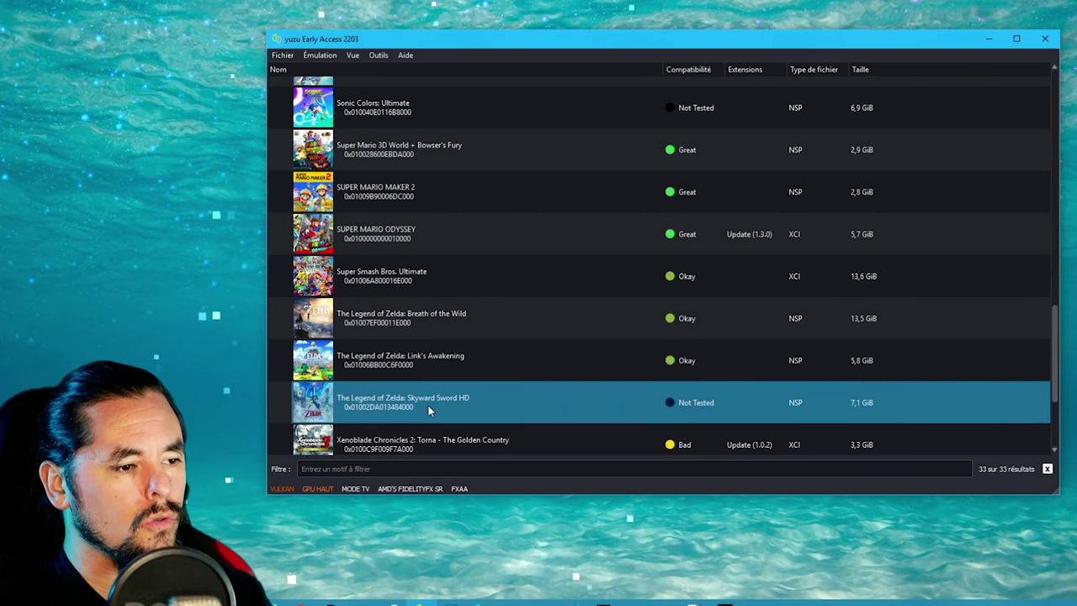
{"action": "right_click", "coordinate": [428, 410]}
{"action": "left_click", "coordinate": [495, 580]}
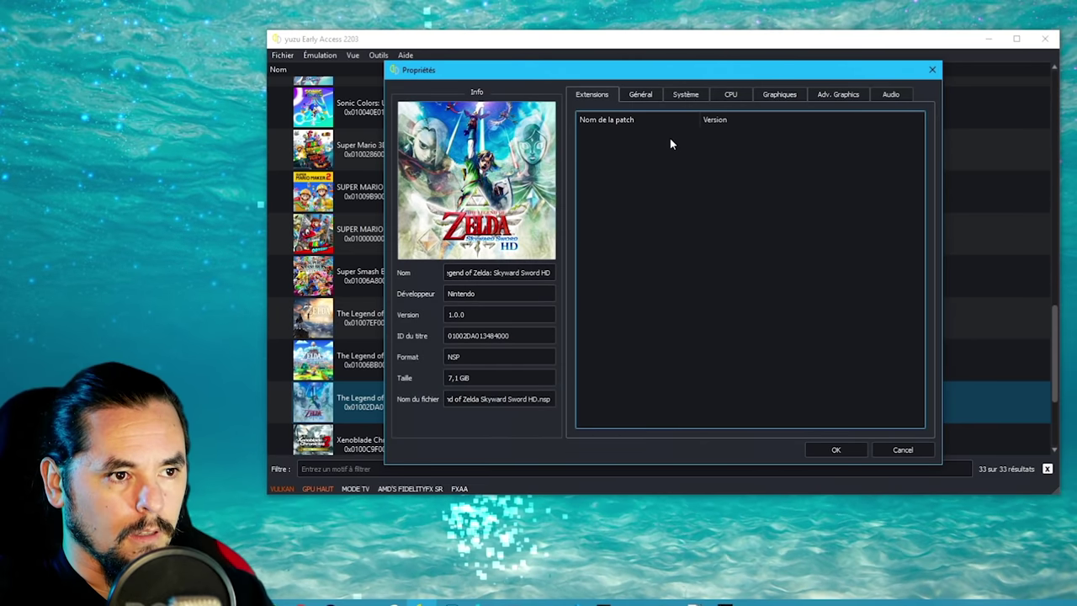
Step: Override the graphics API with OpenGL in the properties of The Legend of Zelda: Skyward Sword HD
{"action": "left_click", "coordinate": [688, 96]}
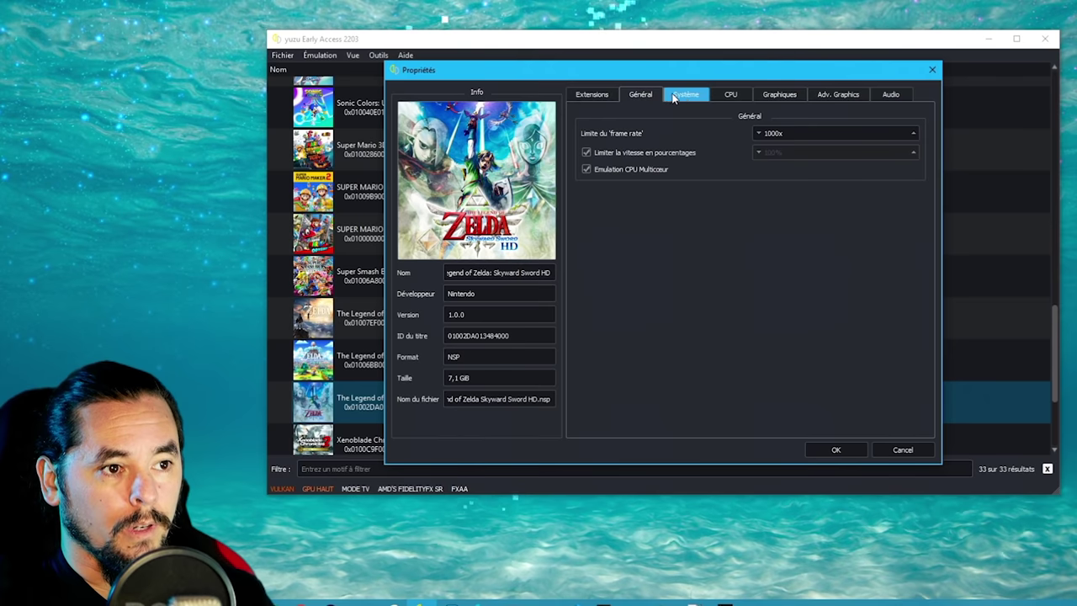
{"action": "left_click", "coordinate": [728, 95]}
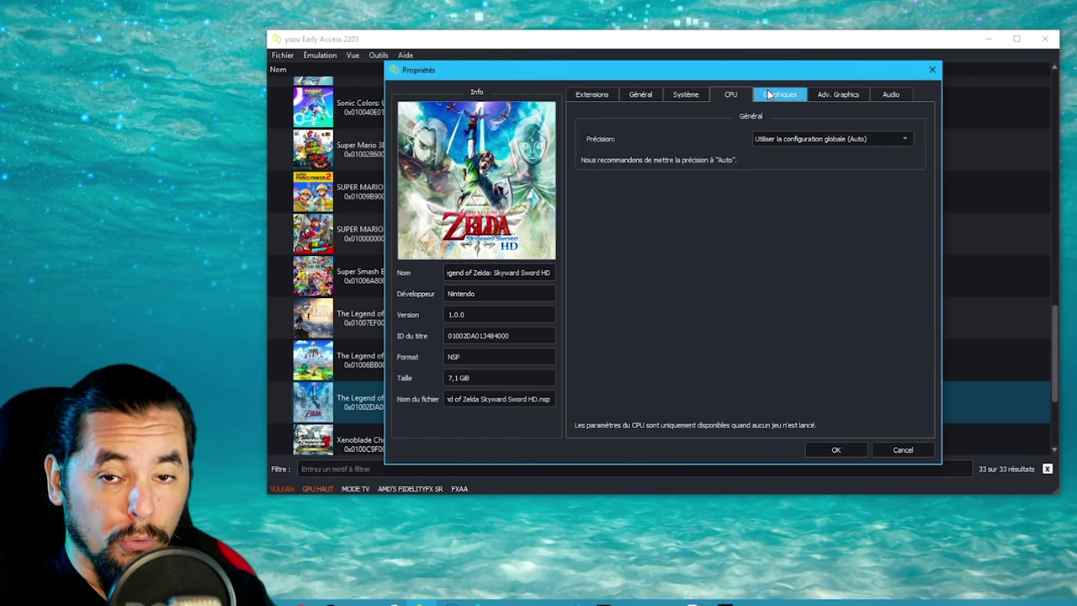
{"action": "left_click", "coordinate": [785, 95]}
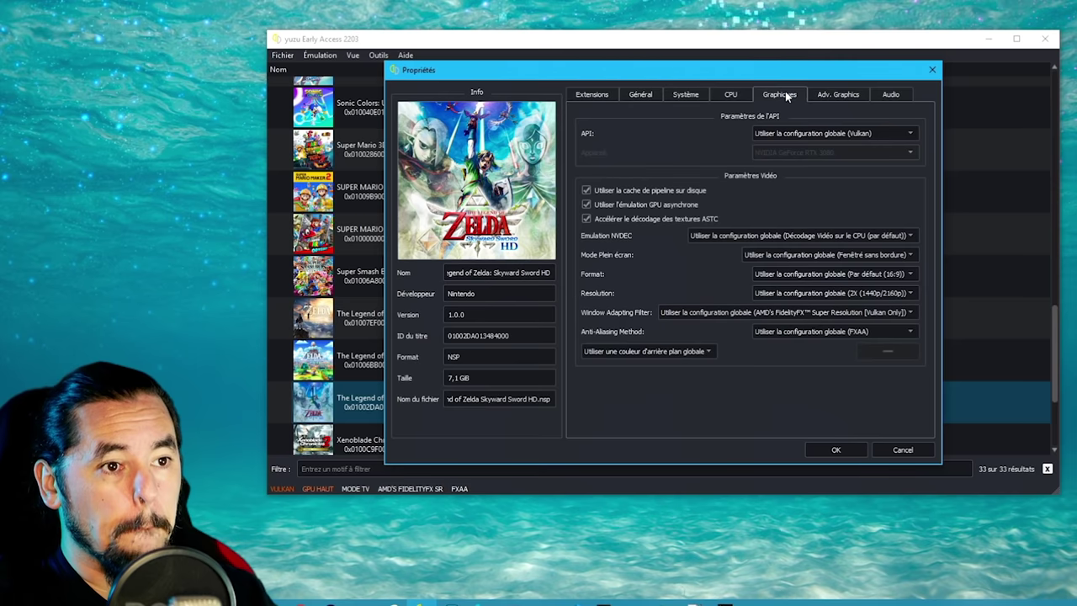
{"action": "left_click", "coordinate": [800, 133]}
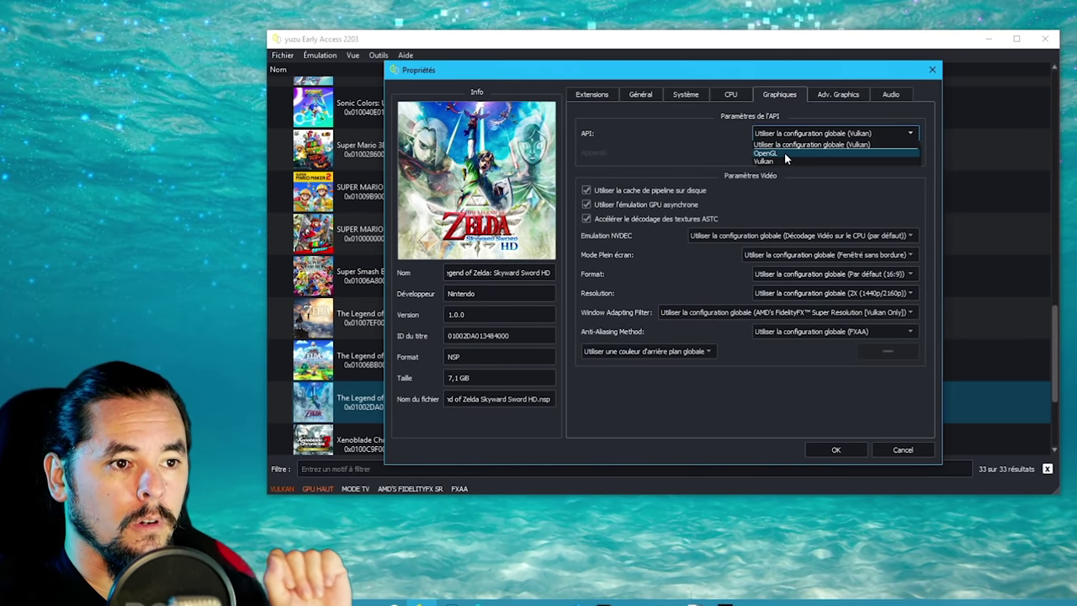
{"action": "left_click", "coordinate": [784, 153]}
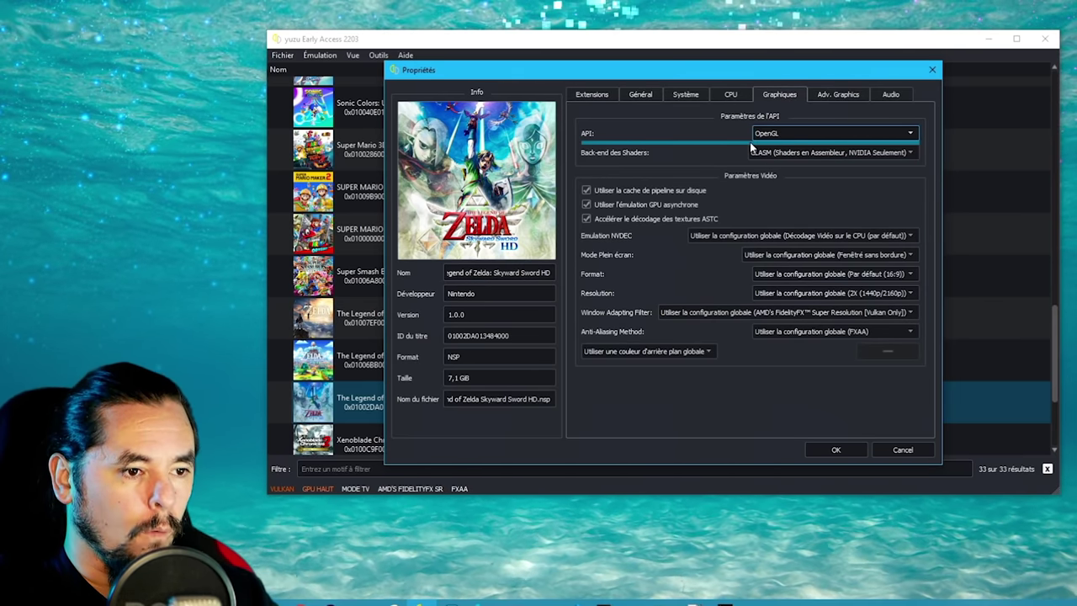
Step: Enable VSync in the game's advanced graphics settings, recheck its graphics settings and save the properties
{"action": "left_click", "coordinate": [838, 96]}
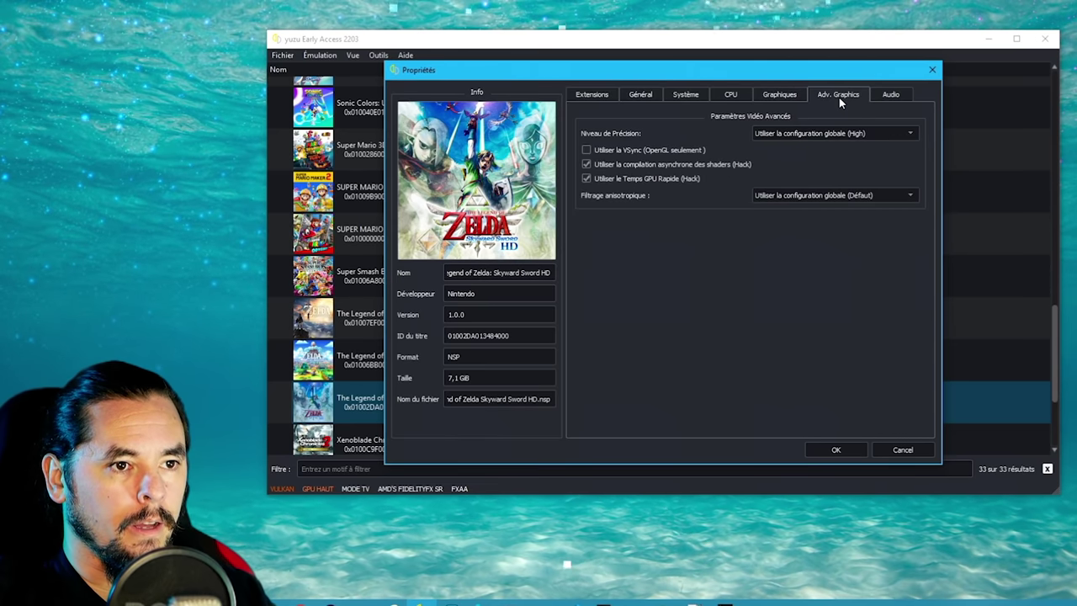
{"action": "left_click", "coordinate": [587, 150]}
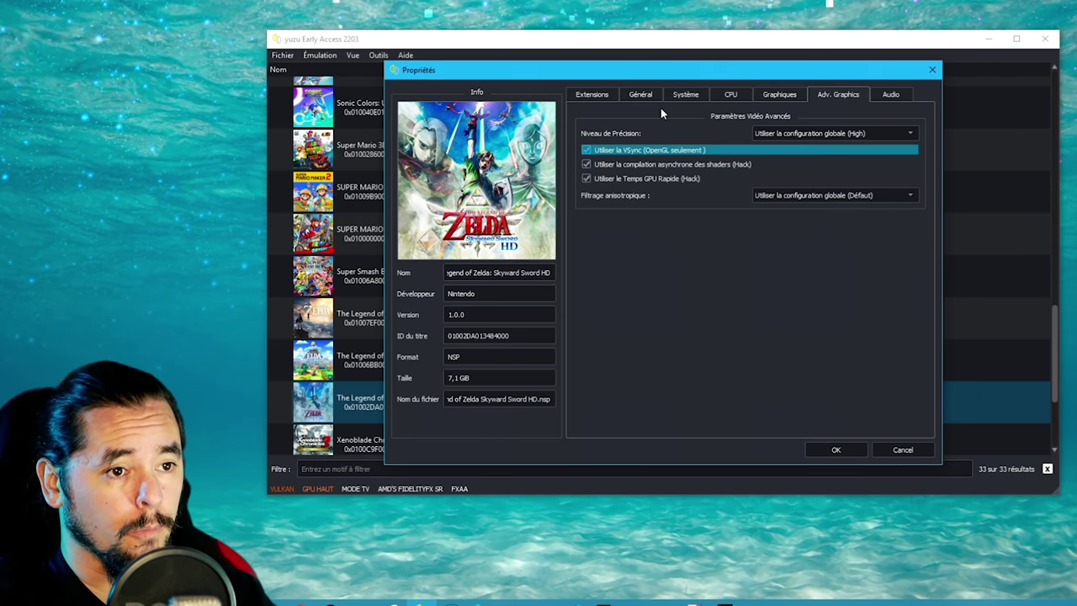
{"action": "left_click", "coordinate": [787, 96]}
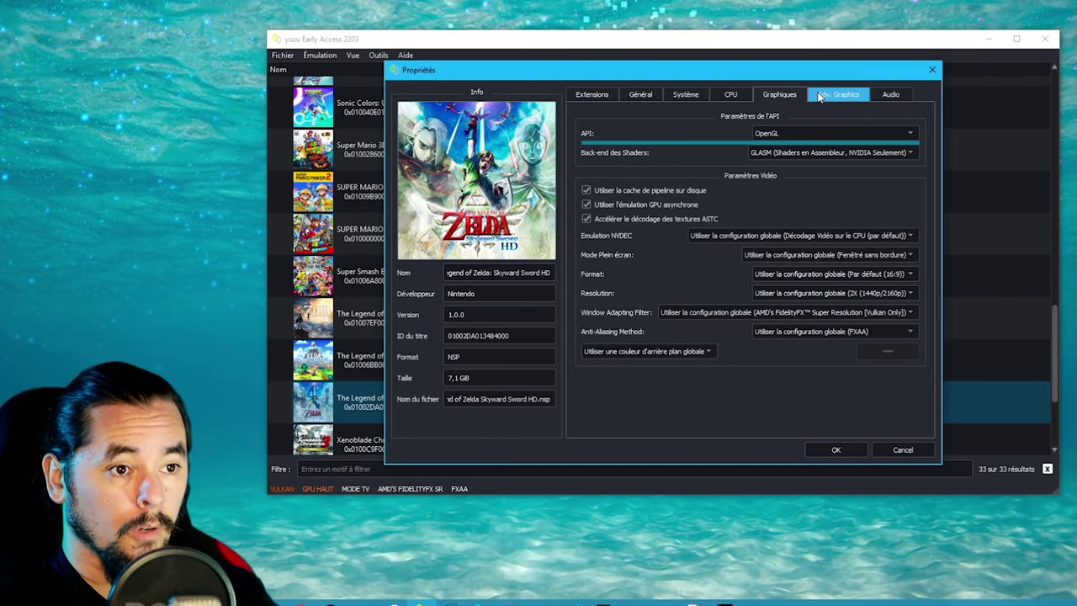
{"action": "left_click", "coordinate": [840, 95]}
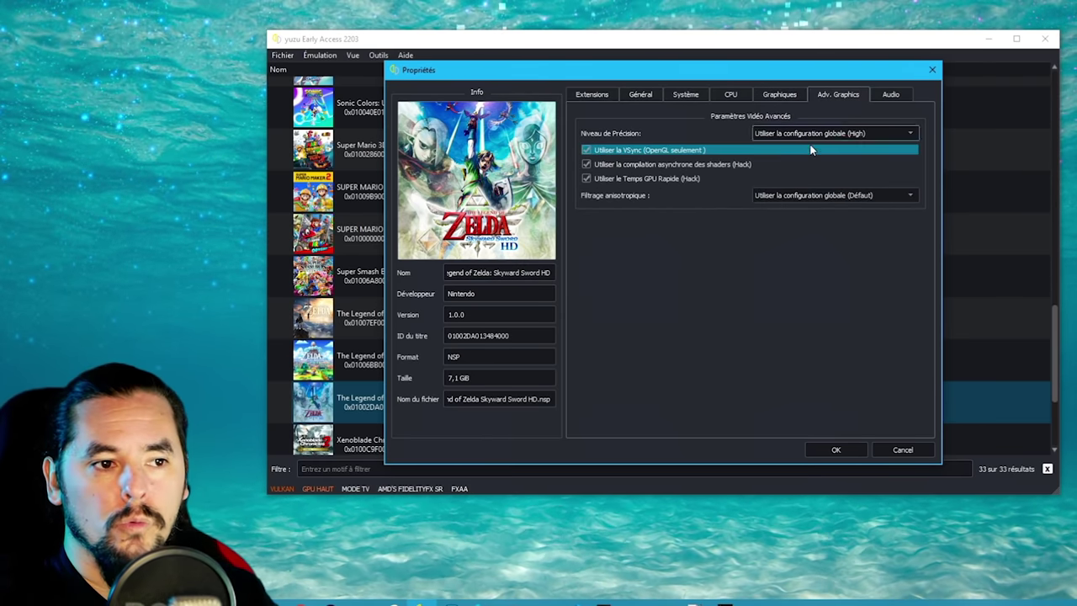
{"action": "left_click", "coordinate": [781, 95]}
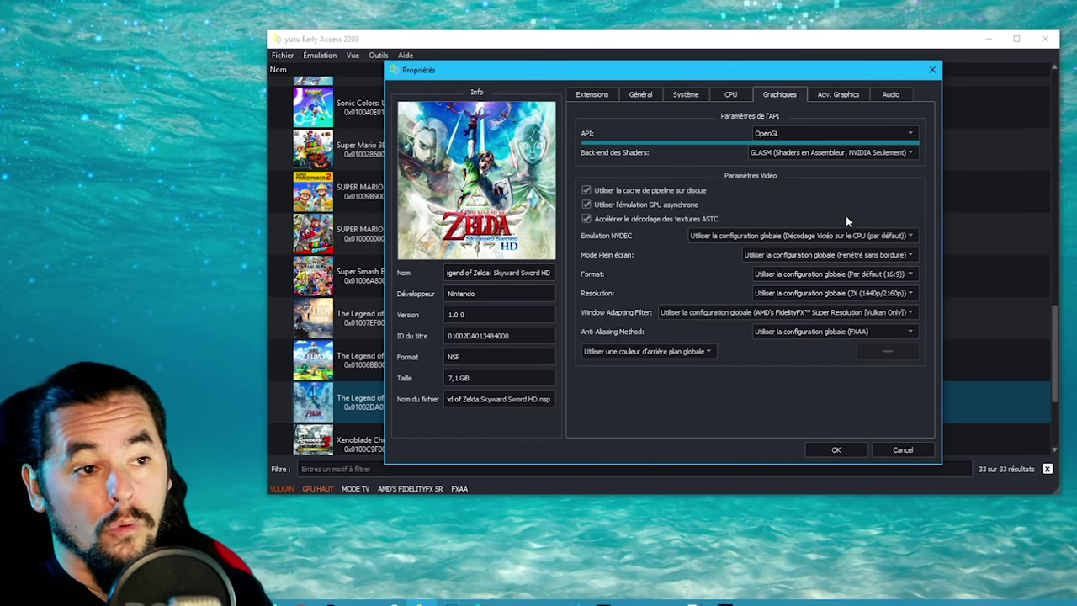
{"action": "left_click", "coordinate": [835, 450]}
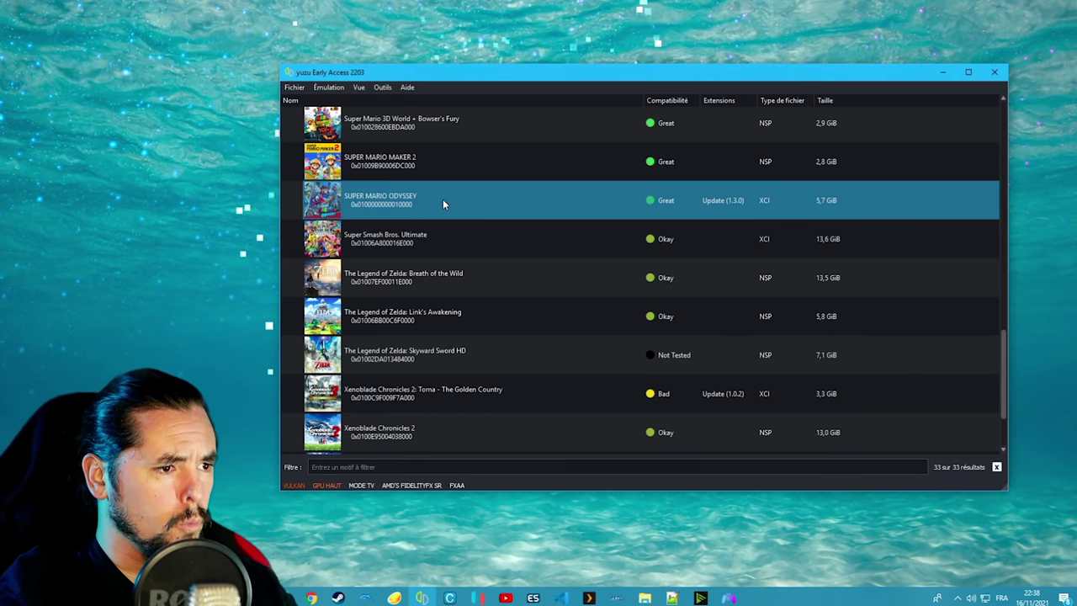
Step: Launch SUPER MARIO ODYSSEY and show it in full screen
{"action": "double_click", "coordinate": [441, 198]}
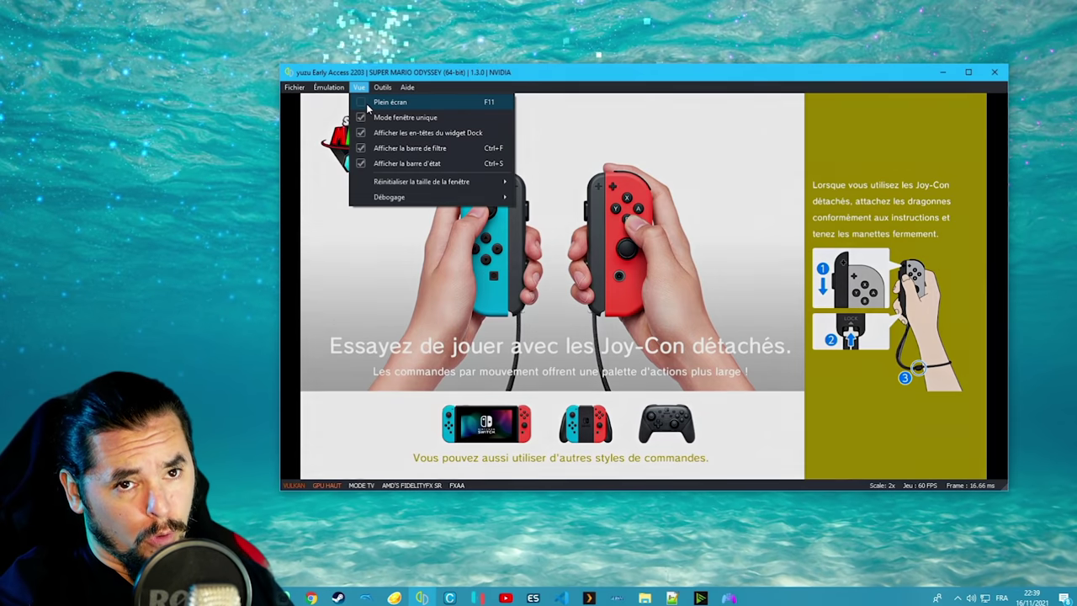
{"action": "left_click", "coordinate": [366, 102]}
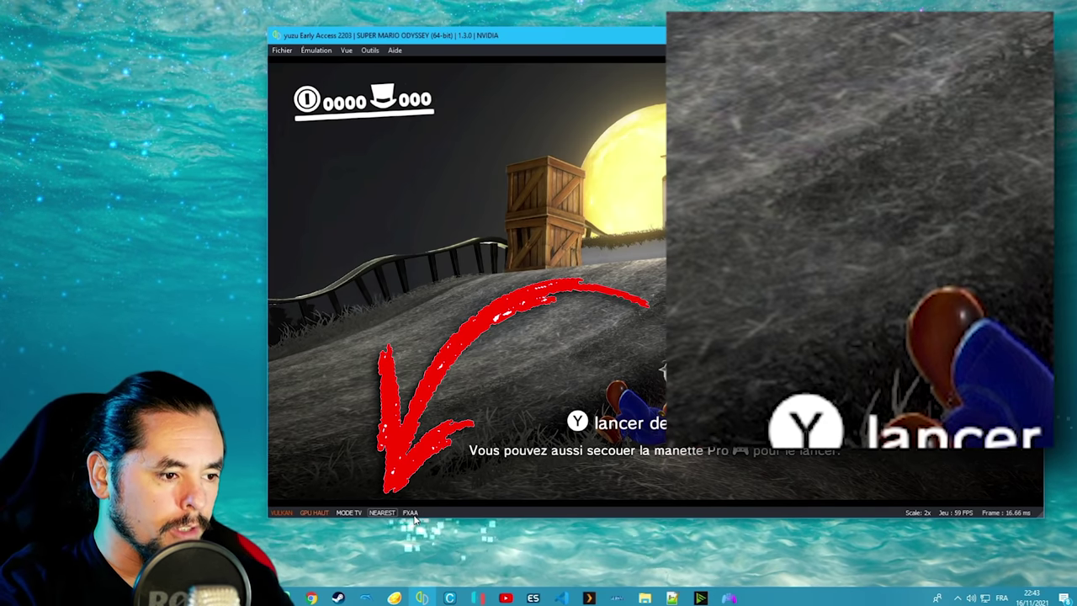
Step: Cycle the running game's window adapting filter through Bilinear and Gaussian to AMD's FidelityFX SR
{"action": "left_click", "coordinate": [385, 513]}
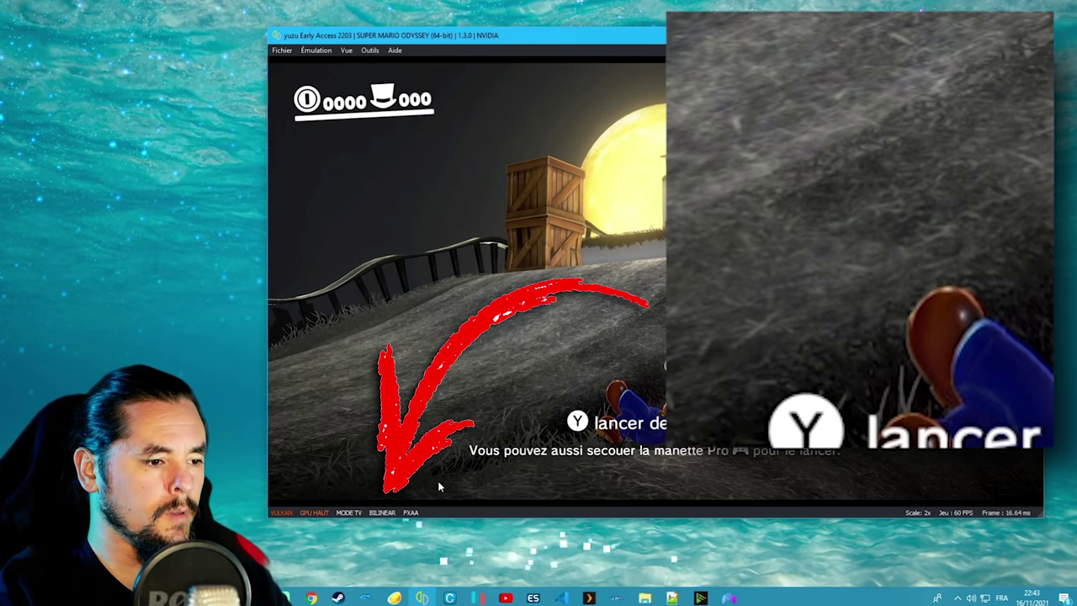
{"action": "left_click", "coordinate": [381, 515]}
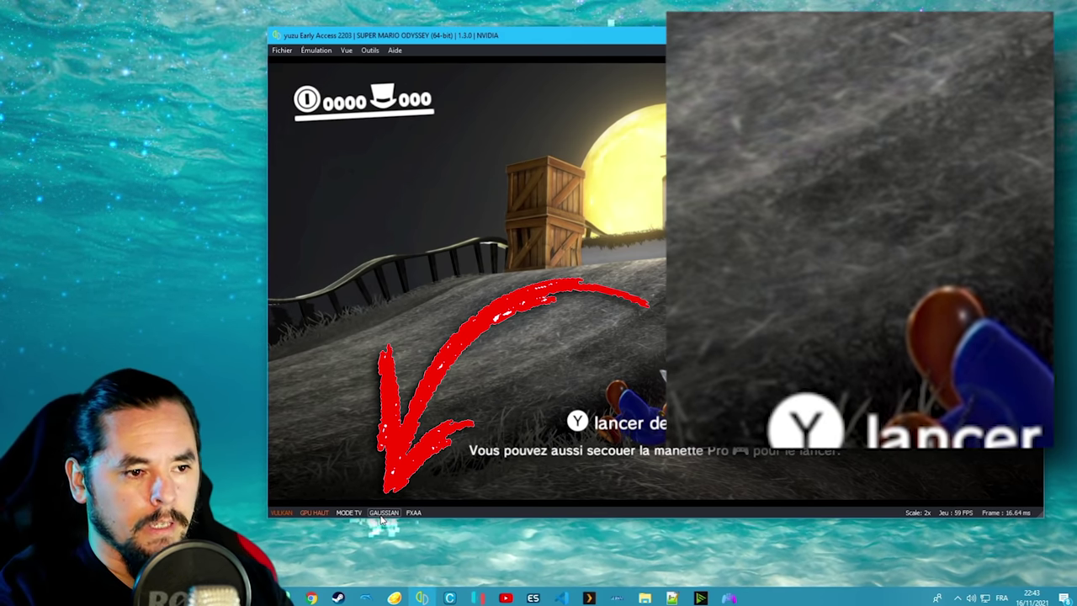
{"action": "left_click", "coordinate": [383, 513]}
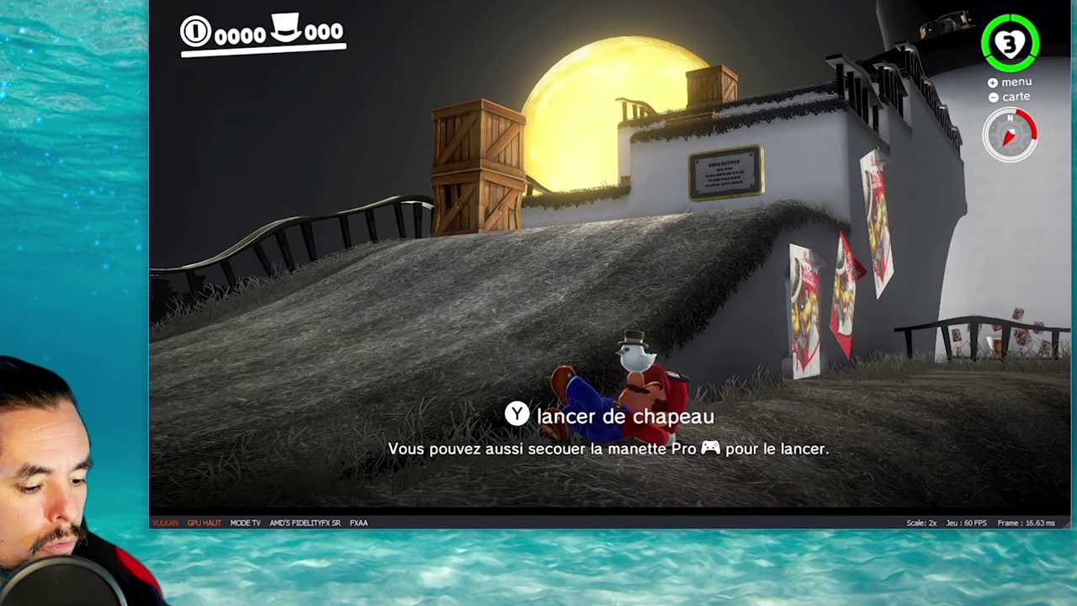
Step: Unlock the game's frame rate, restore the limit and stop the emulation
{"action": "key", "text": "ctrl+u"}
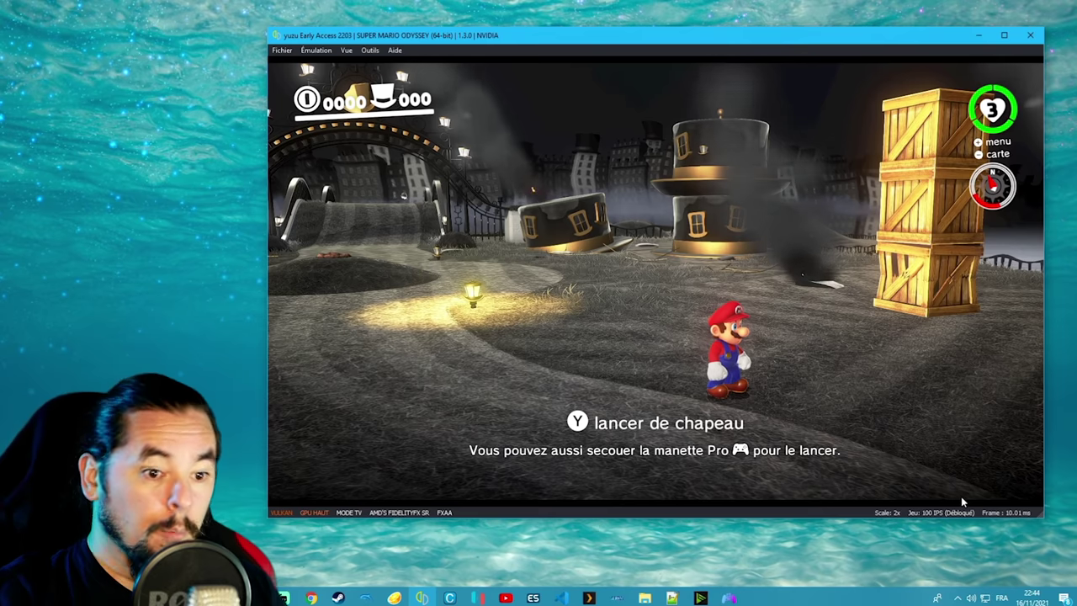
{"action": "key", "text": "ctrl+u"}
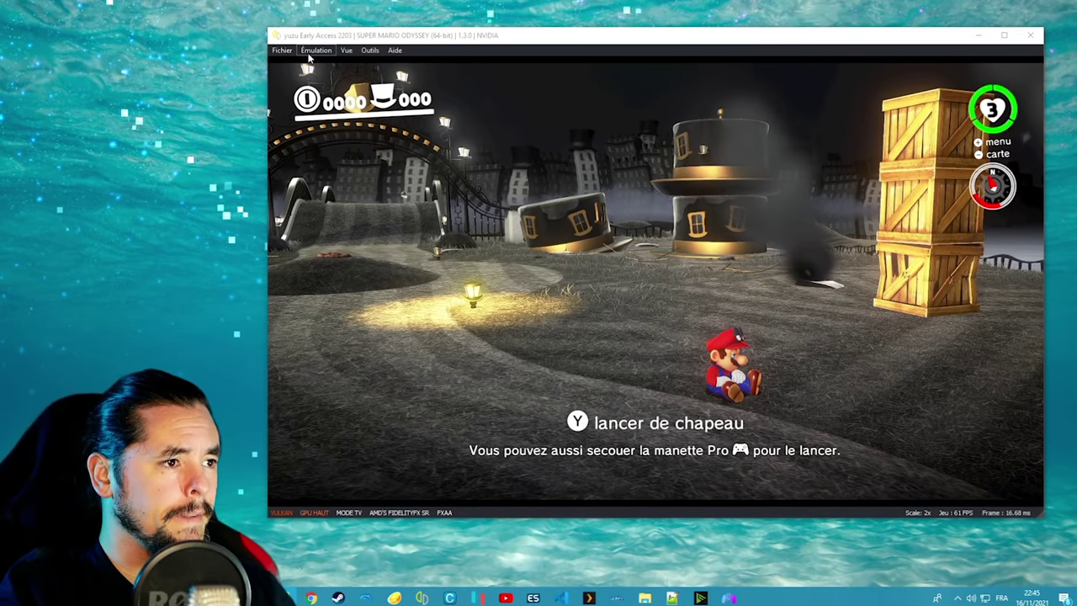
{"action": "left_click", "coordinate": [313, 51]}
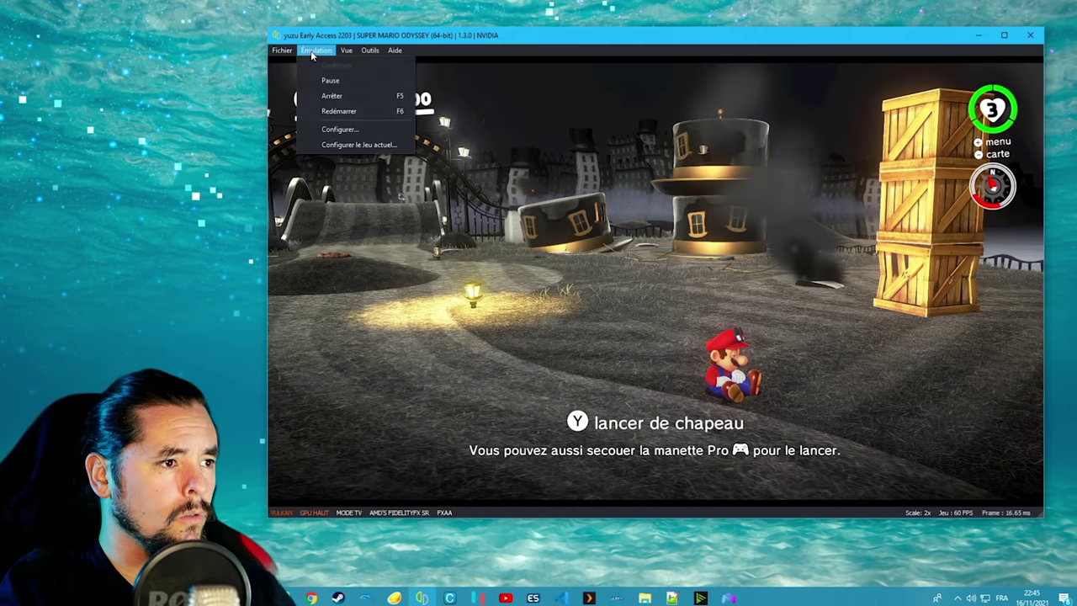
{"action": "left_click", "coordinate": [332, 96]}
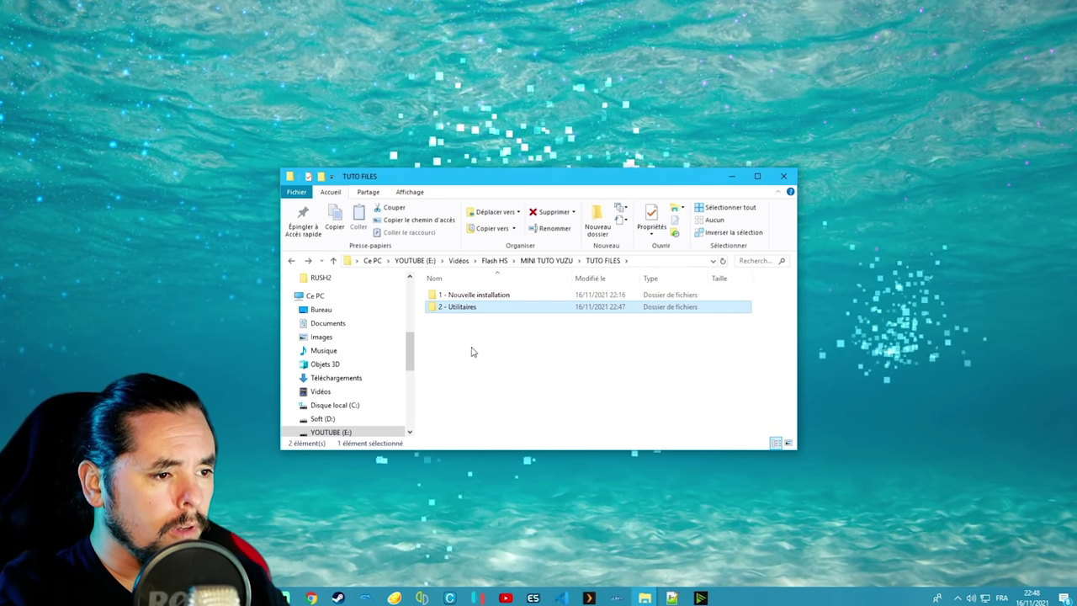
Step: Install emusak-1.0.108.Setup.exe from the 2 - Utilitaires folder, dismiss EmuSAK's release notes and show its yuzu section
{"action": "double_click", "coordinate": [443, 306]}
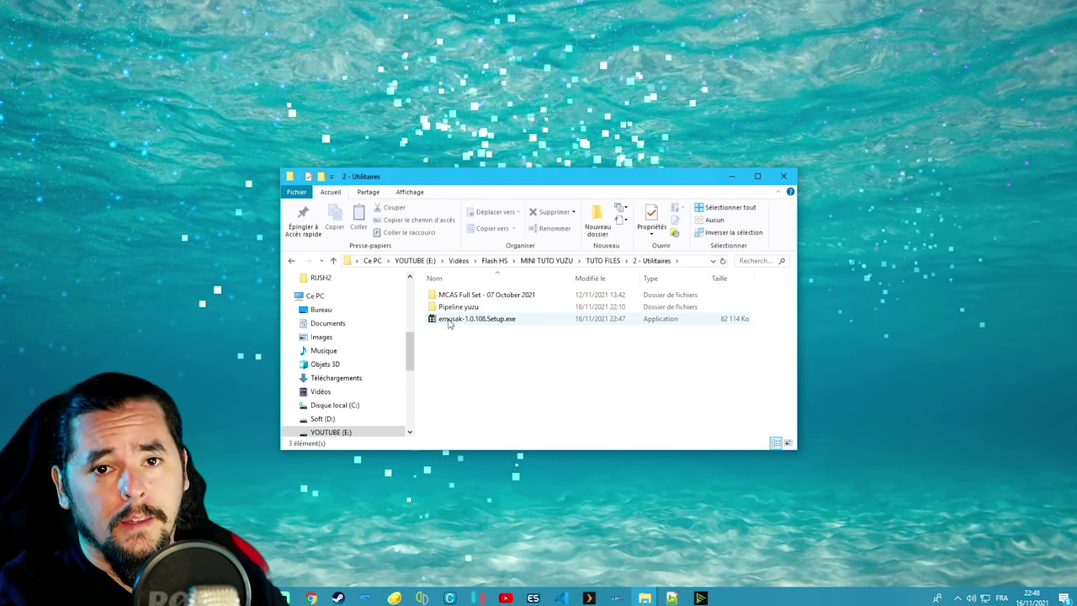
{"action": "double_click", "coordinate": [446, 320]}
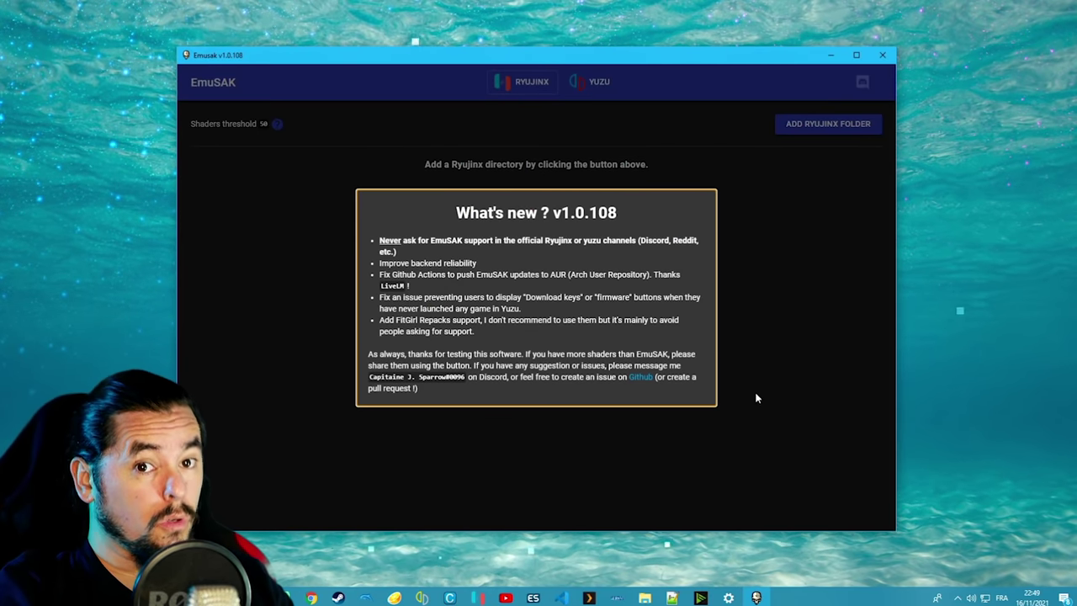
{"action": "left_click", "coordinate": [780, 287]}
{"action": "left_click", "coordinate": [597, 84]}
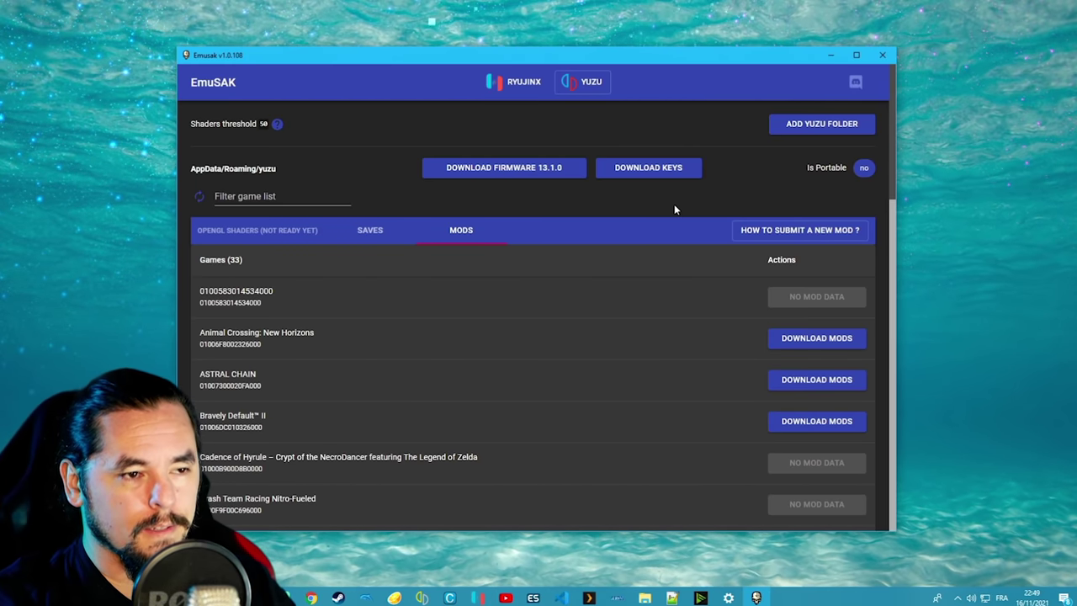
Step: Add the folder G:\retrobatv4\emulators\yuzu to EmuSAK as a yuzu folder
{"action": "left_click", "coordinate": [814, 125]}
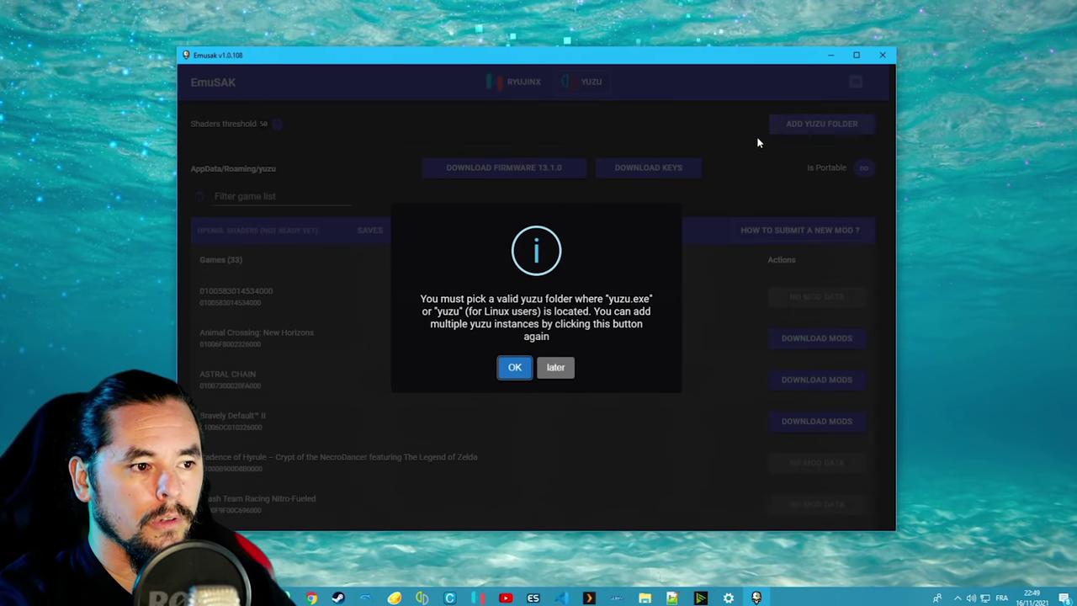
{"action": "left_click", "coordinate": [512, 367]}
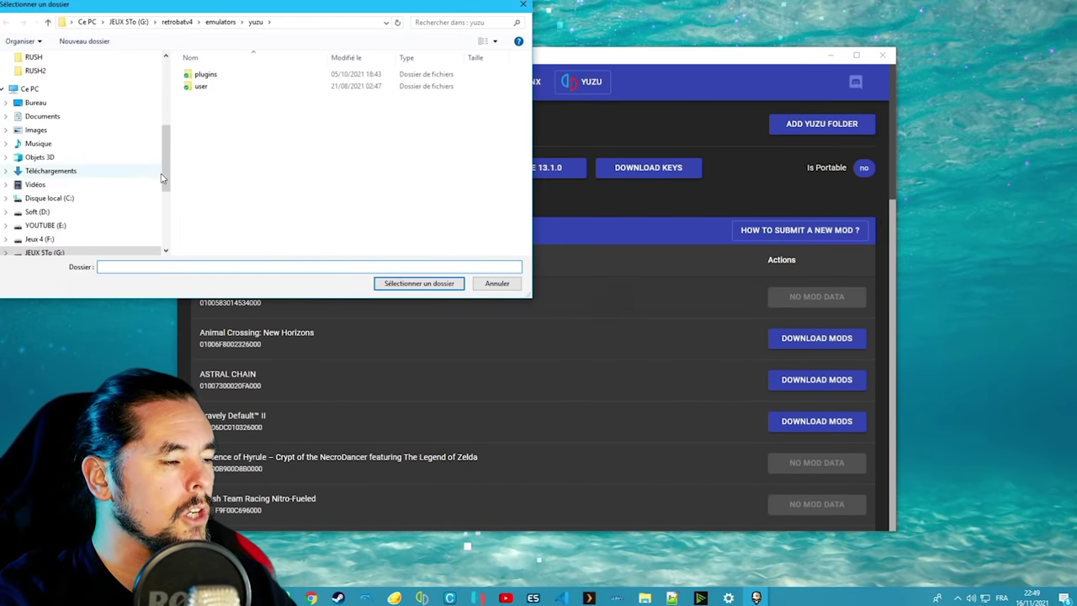
{"action": "scroll", "coordinate": [167, 177], "scroll_direction": "up", "scroll_amount": 5}
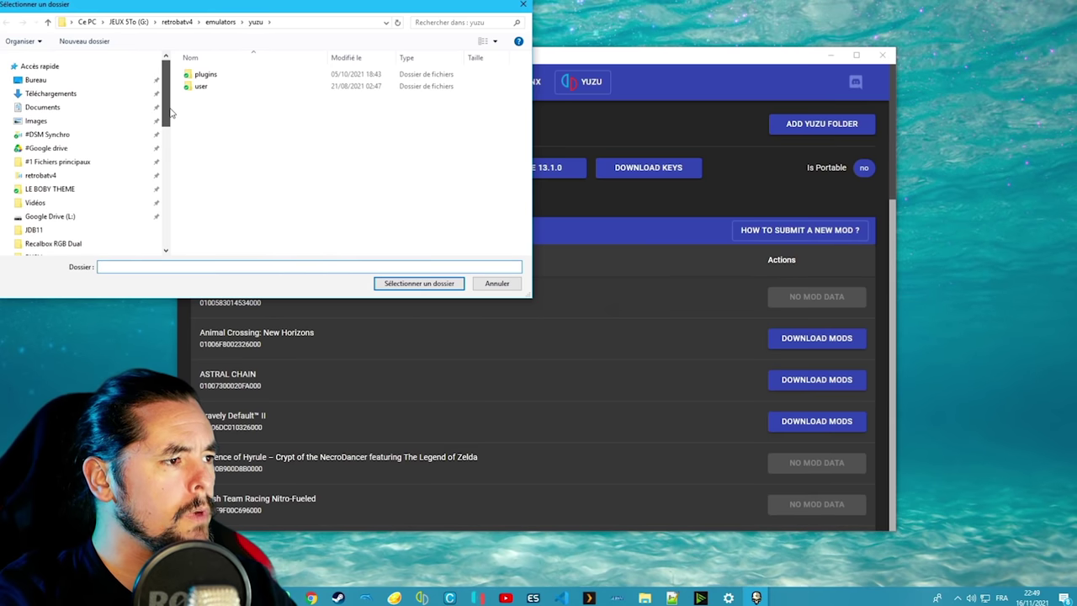
{"action": "left_click", "coordinate": [40, 175]}
{"action": "scroll", "coordinate": [272, 224], "scroll_direction": "down", "scroll_amount": 1}
{"action": "scroll", "coordinate": [228, 132], "scroll_direction": "up", "scroll_amount": 1}
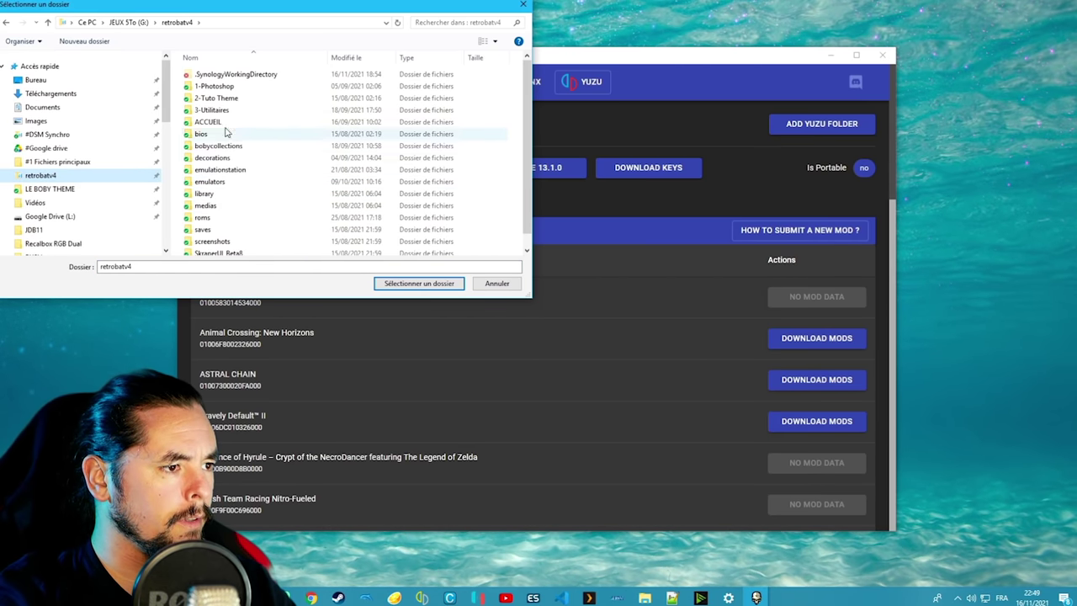
{"action": "double_click", "coordinate": [205, 182]}
{"action": "left_click", "coordinate": [206, 184]}
{"action": "scroll", "coordinate": [206, 186], "scroll_direction": "down", "scroll_amount": 5}
{"action": "left_click", "coordinate": [202, 238]}
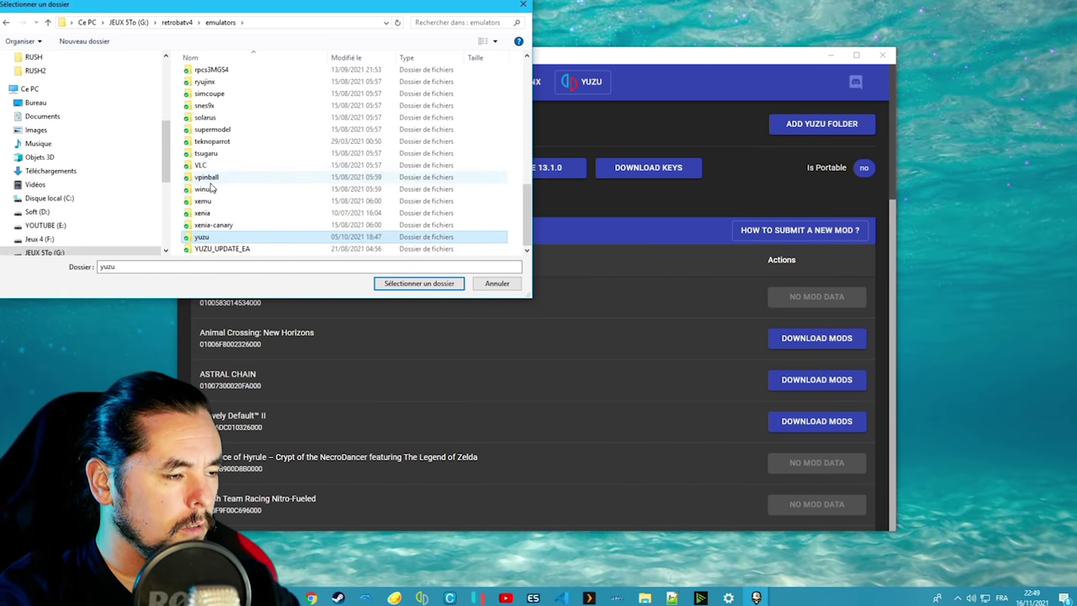
{"action": "double_click", "coordinate": [202, 238]}
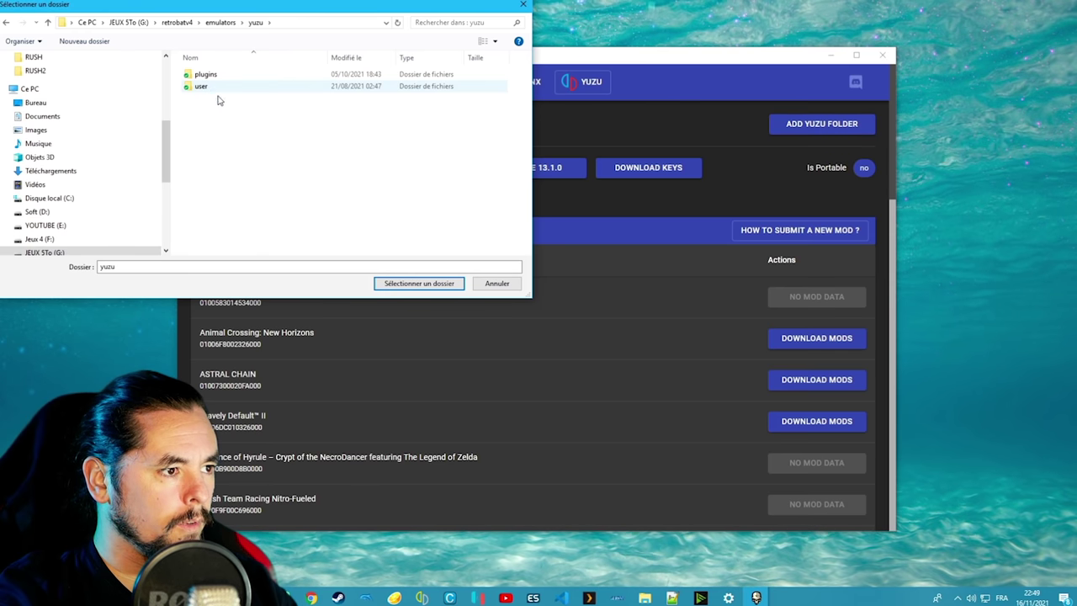
{"action": "left_click", "coordinate": [419, 283]}
Step: Examine which games offer mods in EmuSAK for the AppData/Roaming/yuzu and G:\retrobatv4\emulators\yuzu folders
{"action": "scroll", "coordinate": [760, 324], "scroll_direction": "down", "scroll_amount": 15}
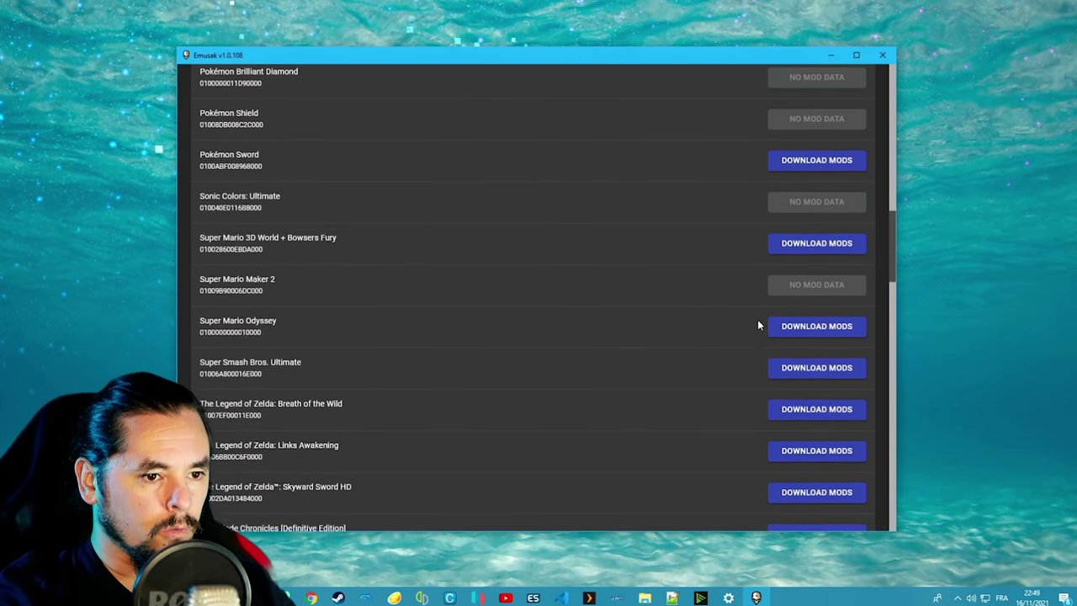
{"action": "scroll", "coordinate": [386, 286], "scroll_direction": "down", "scroll_amount": 5}
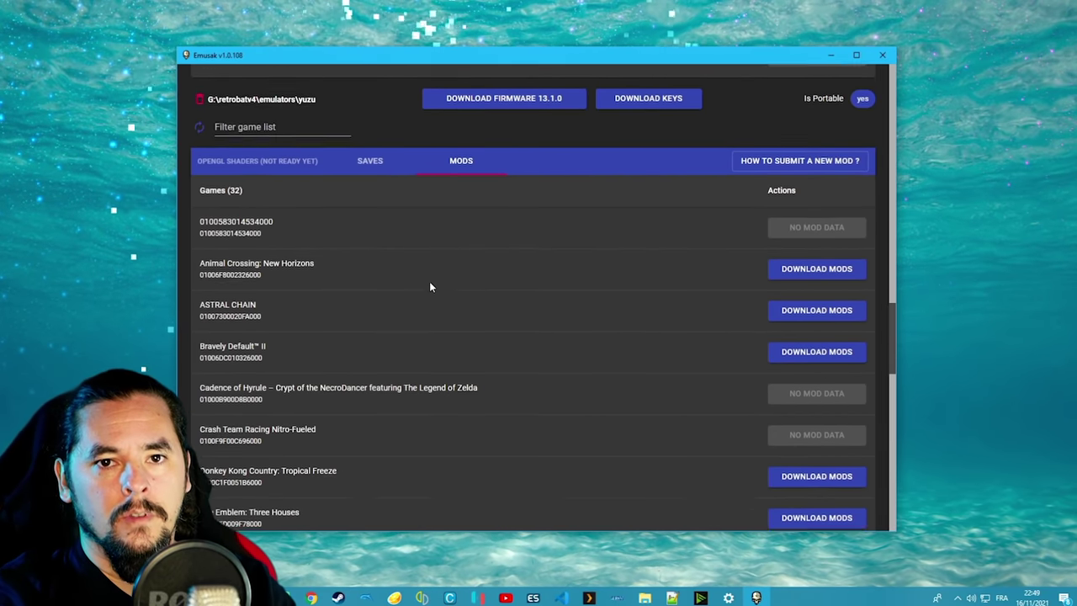
{"action": "scroll", "coordinate": [436, 305], "scroll_direction": "up", "scroll_amount": 5}
{"action": "scroll", "coordinate": [459, 296], "scroll_direction": "down", "scroll_amount": 12}
{"action": "scroll", "coordinate": [513, 290], "scroll_direction": "up", "scroll_amount": 15}
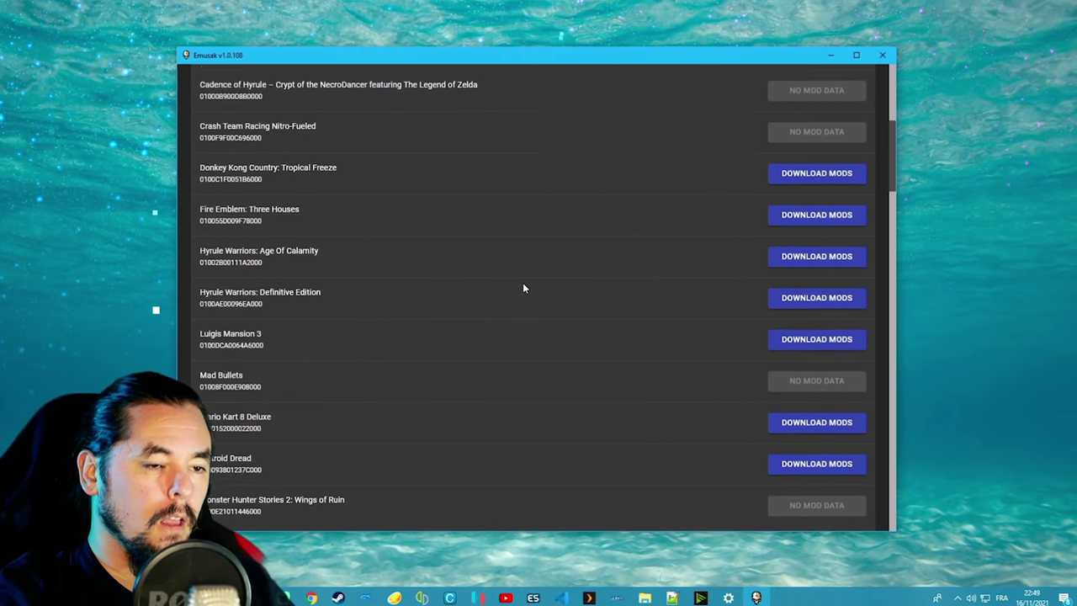
{"action": "scroll", "coordinate": [505, 329], "scroll_direction": "down", "scroll_amount": 5}
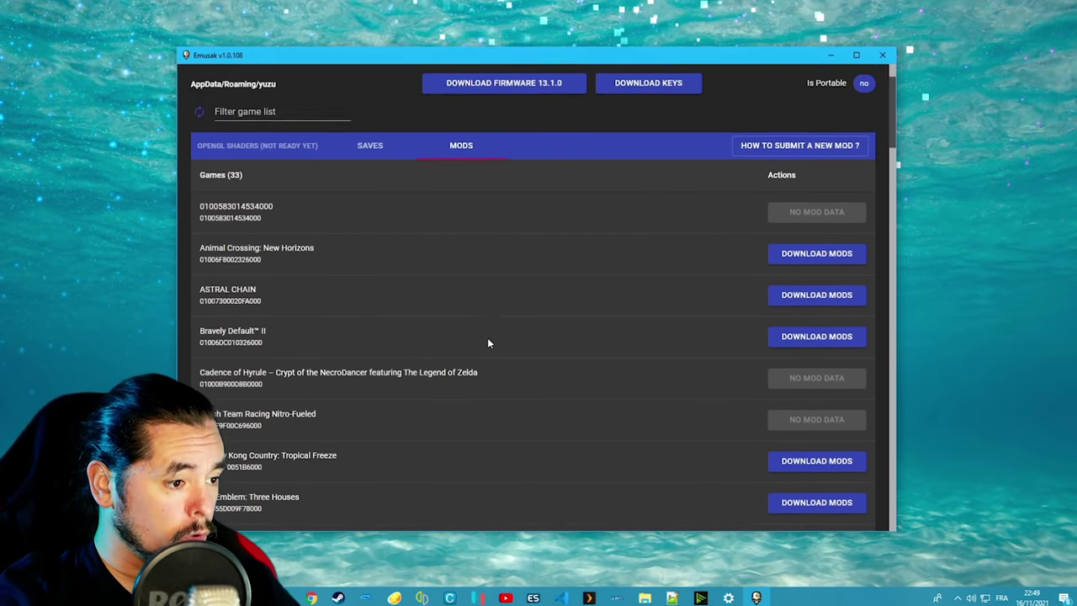
Step: Download the 1080p mod from version 1.0.1 for Hyrule Warriors: Age Of Calamity into the AppData/Roaming/yuzu folder
{"action": "scroll", "coordinate": [476, 349], "scroll_direction": "down", "scroll_amount": 1}
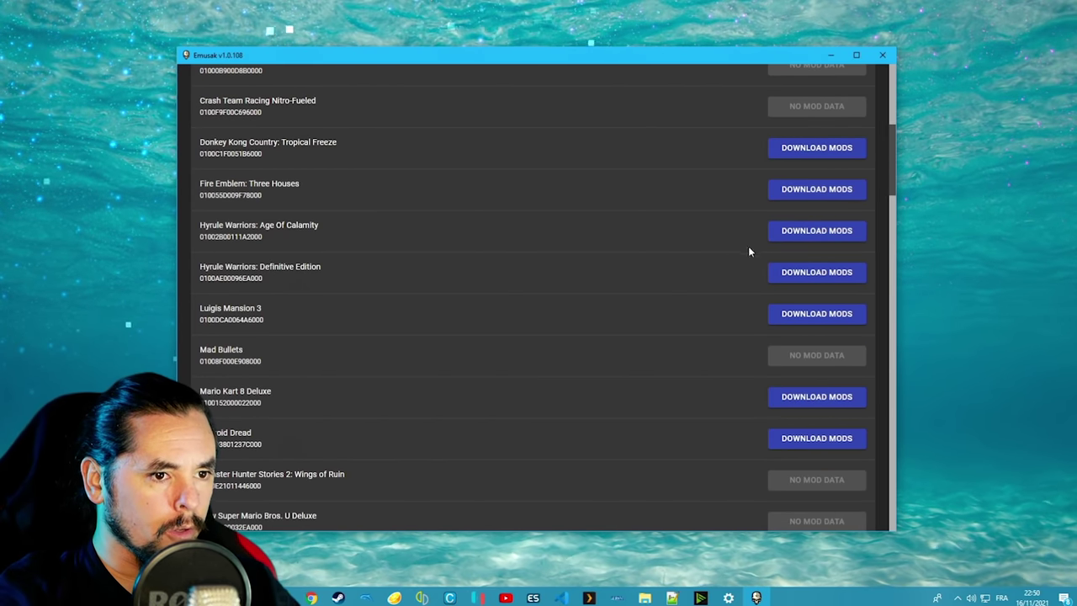
{"action": "left_click", "coordinate": [815, 233]}
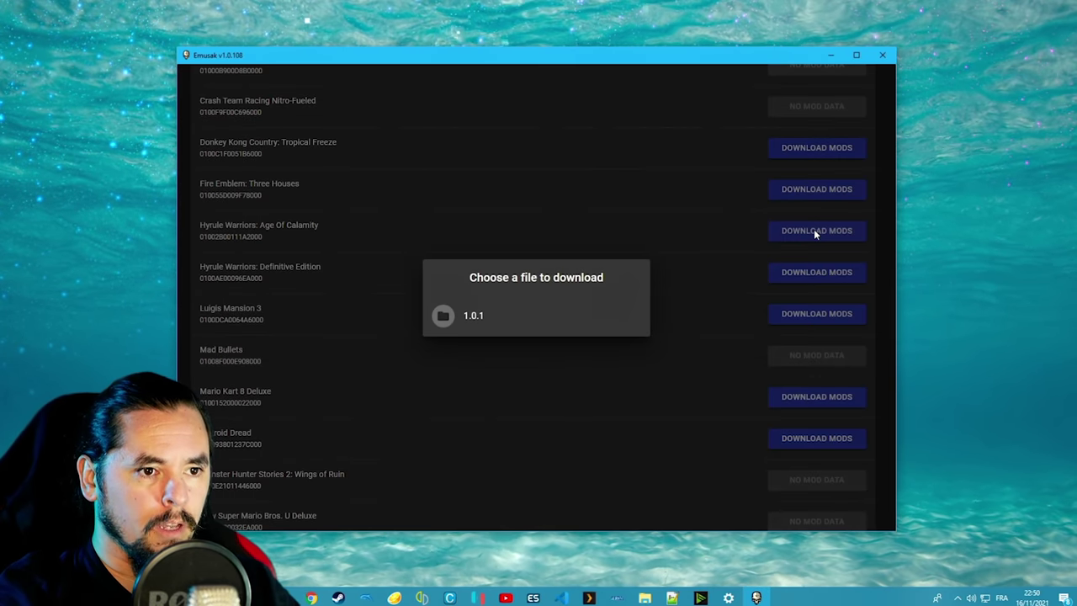
{"action": "left_click", "coordinate": [476, 318]}
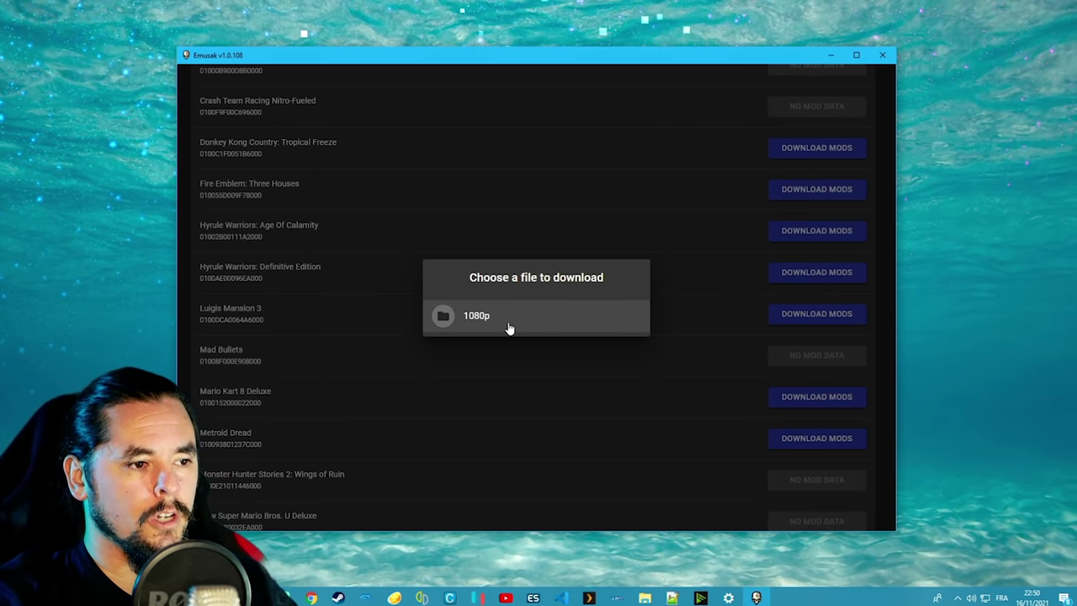
{"action": "left_click", "coordinate": [509, 327]}
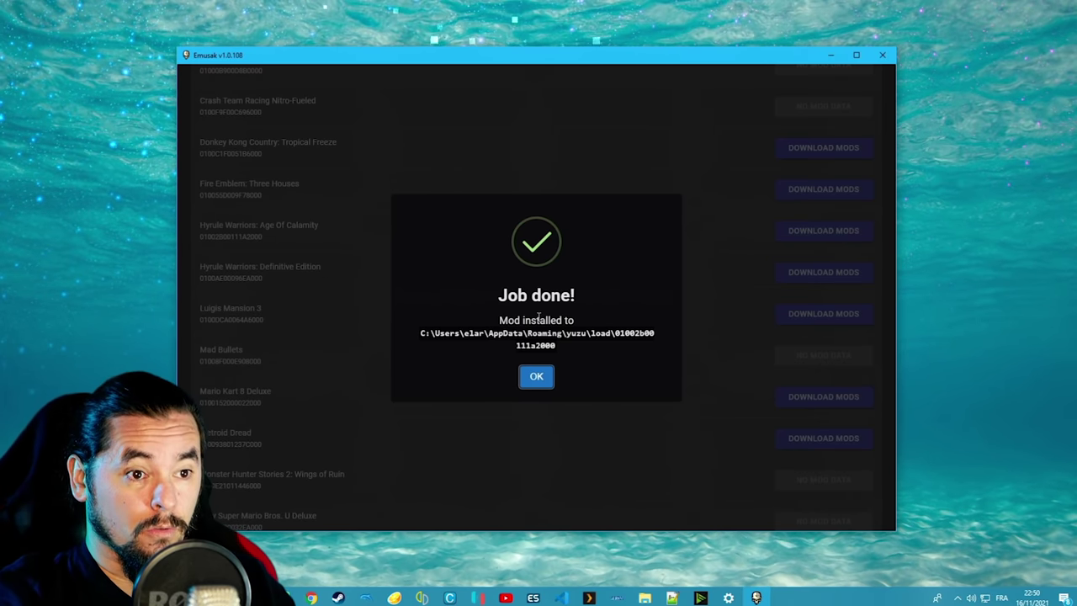
{"action": "left_click", "coordinate": [539, 378]}
Step: Download the 60FPS mod from version 1.0.0 for Luigi's Mansion 3 into the AppData/Roaming/yuzu folder
{"action": "scroll", "coordinate": [271, 226], "scroll_direction": "down", "scroll_amount": 2}
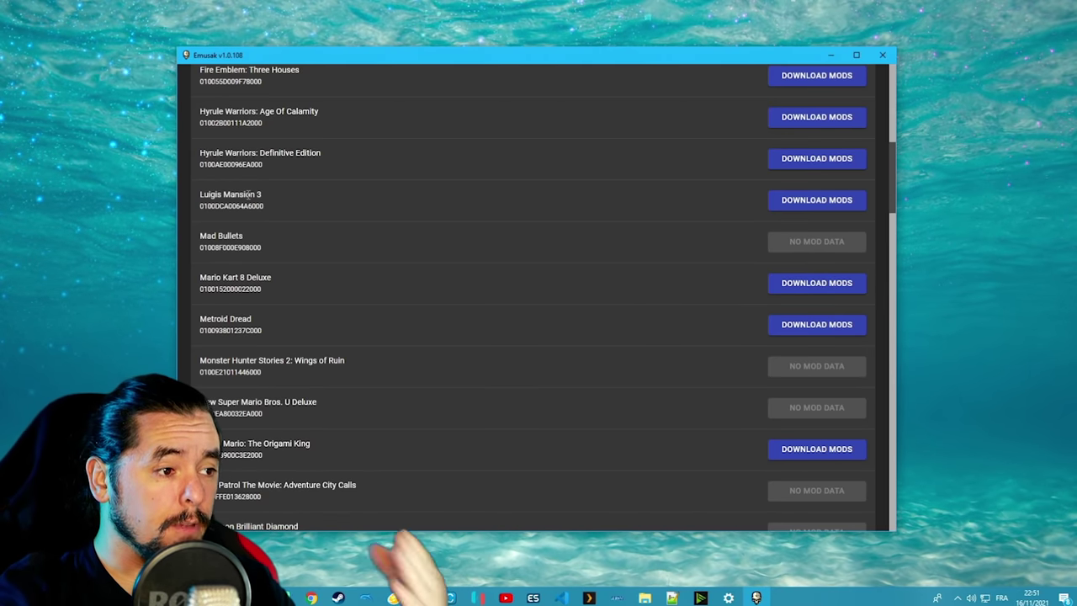
{"action": "left_click", "coordinate": [782, 202]}
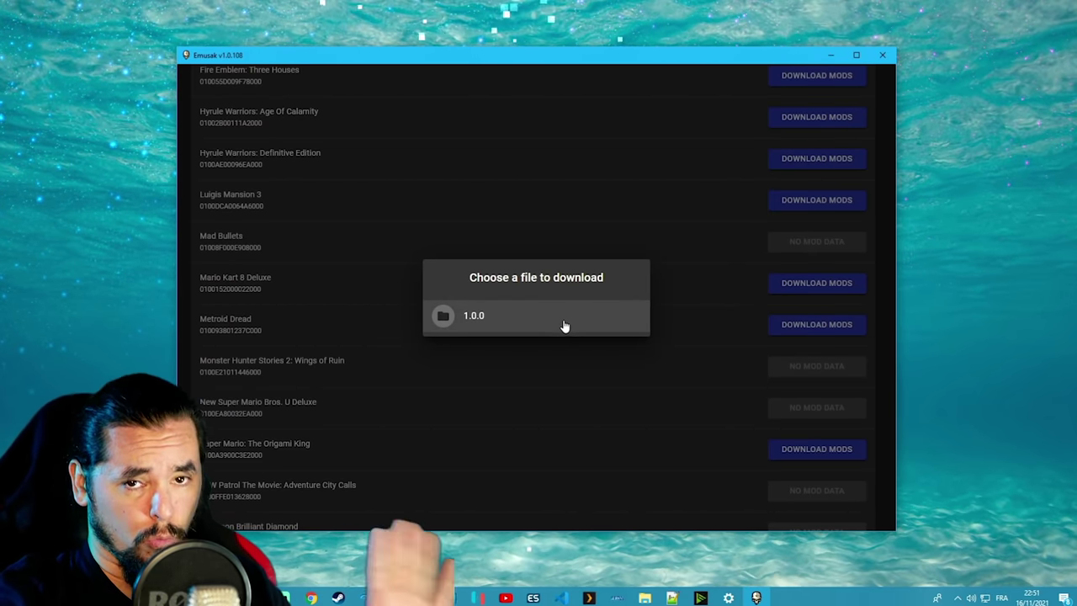
{"action": "left_click", "coordinate": [520, 318]}
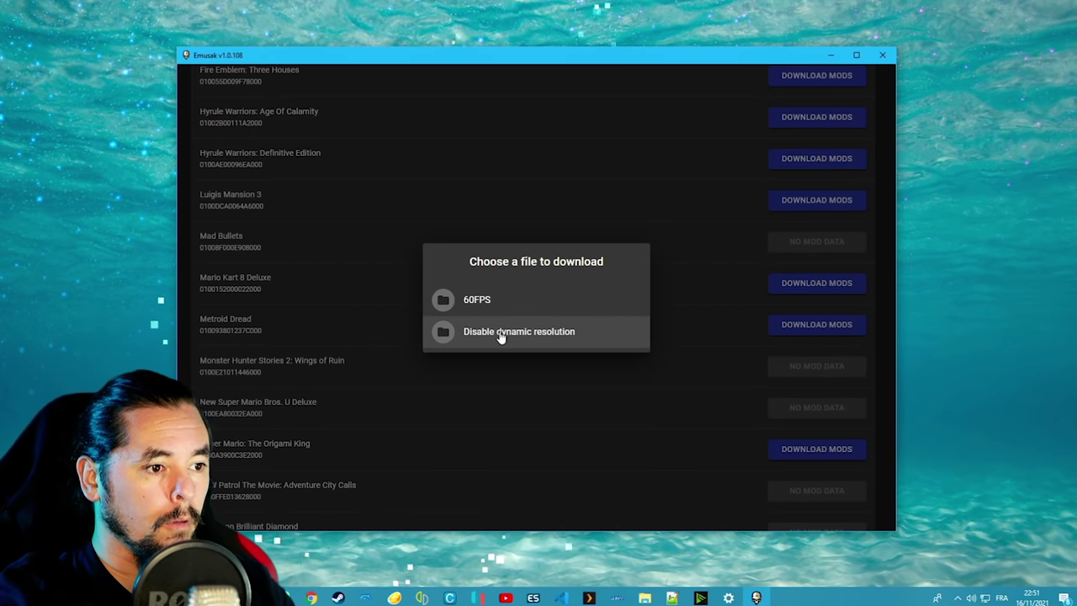
{"action": "left_click", "coordinate": [507, 306]}
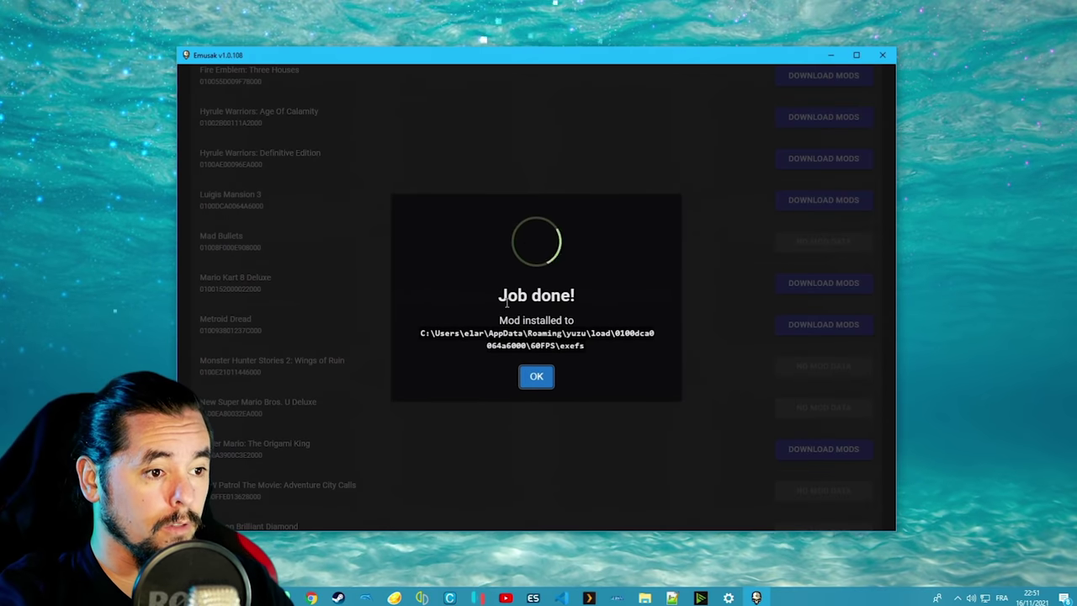
{"action": "left_click", "coordinate": [536, 377]}
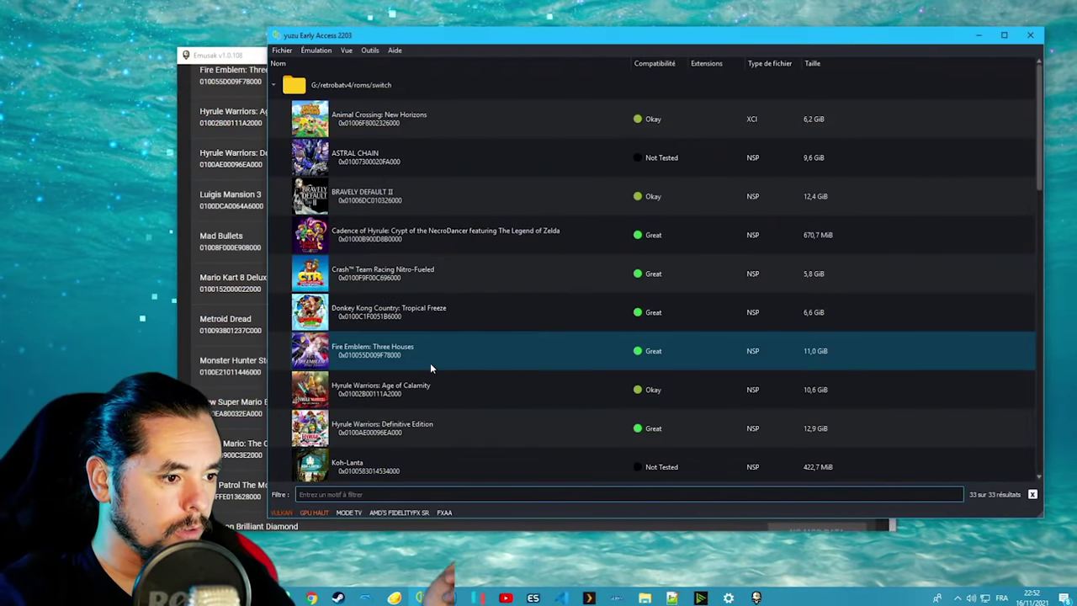
Step: Switch to yuzu, open the properties of Luigi's Mansion 3 and toggle its 60FPS patch
{"action": "scroll", "coordinate": [426, 336], "scroll_direction": "down", "scroll_amount": 1}
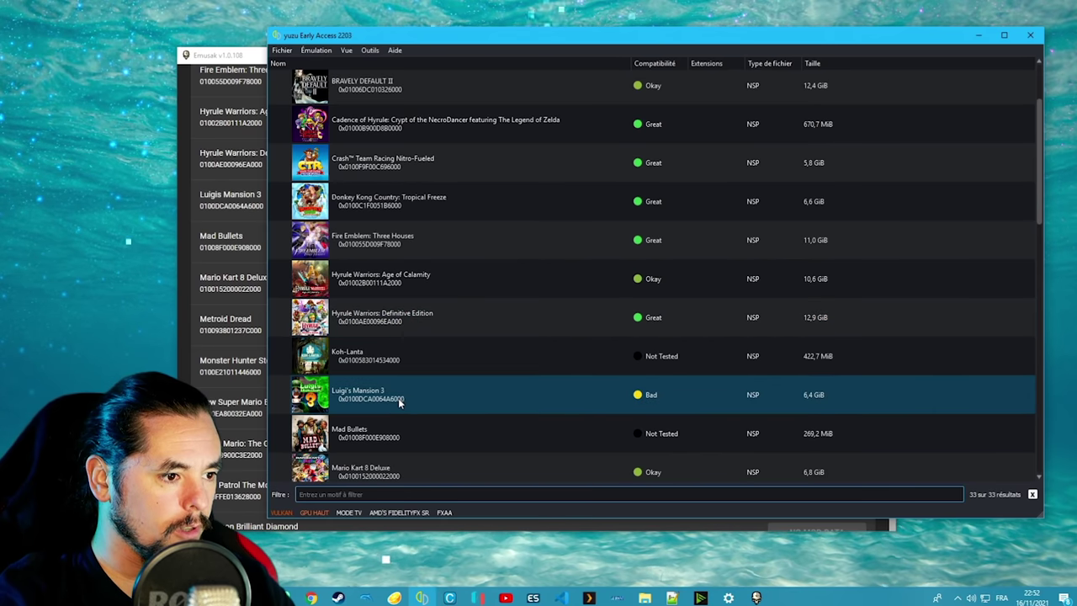
{"action": "right_click", "coordinate": [435, 393]}
{"action": "left_click", "coordinate": [477, 455]}
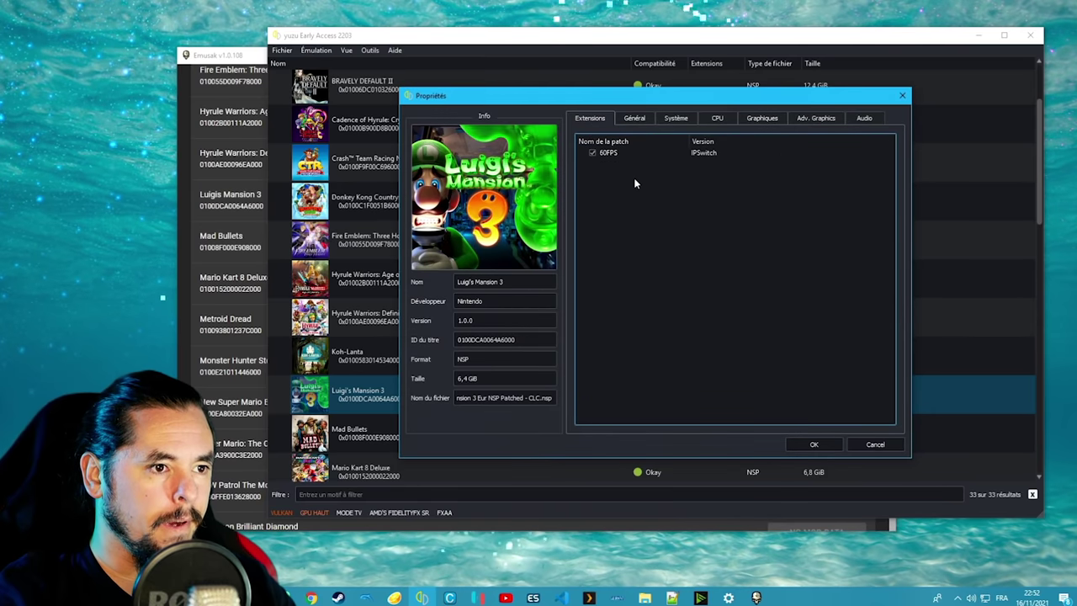
{"action": "left_click", "coordinate": [593, 154]}
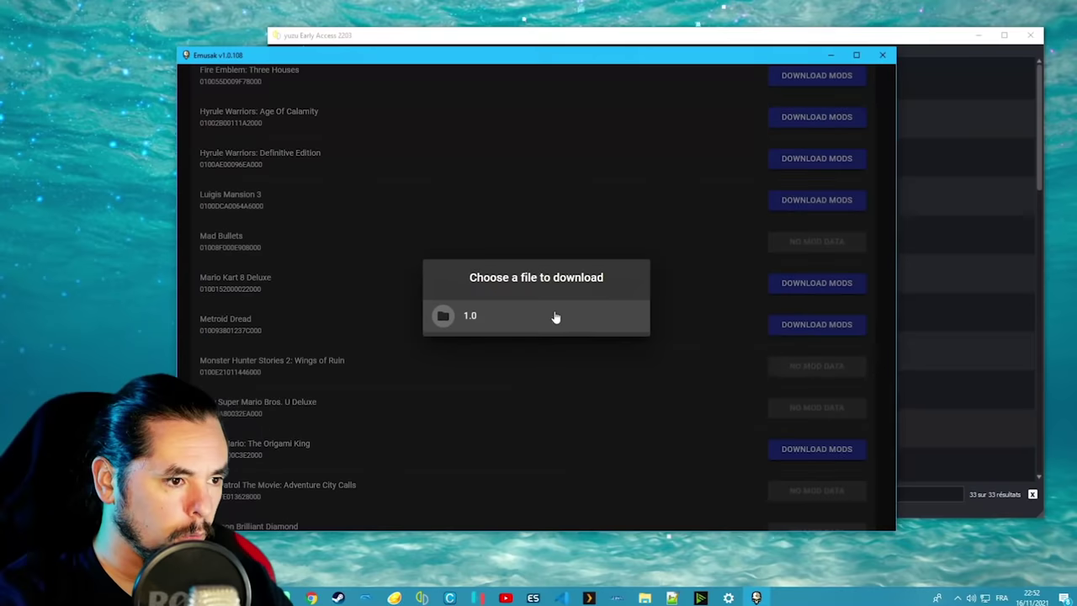
Step: View the mod offered under version 1.0 in EmuSAK and leave the mod selection without downloading it
{"action": "left_click", "coordinate": [553, 315]}
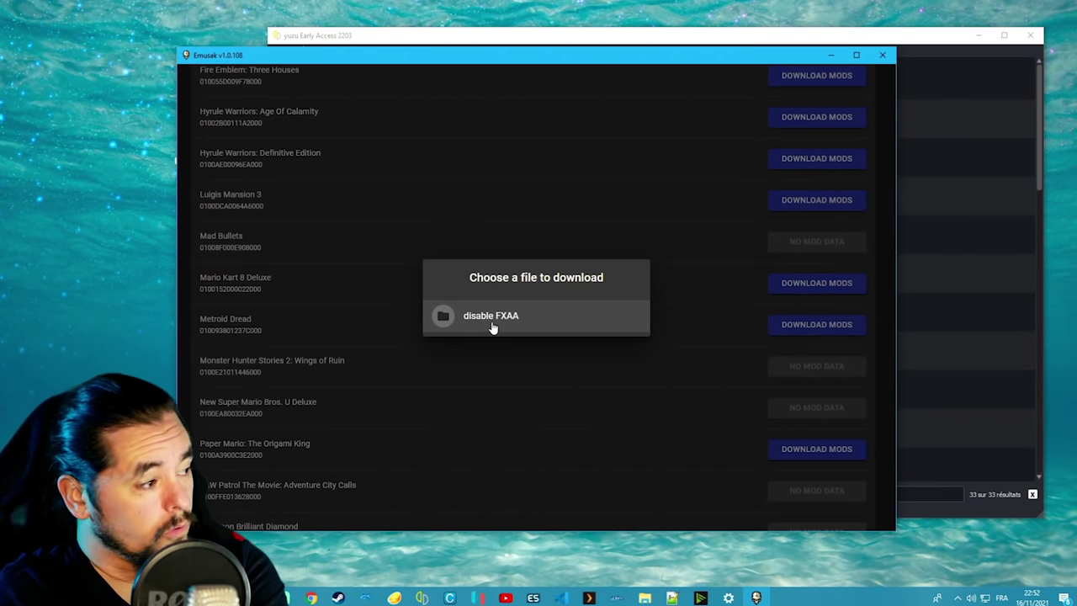
{"action": "left_click", "coordinate": [577, 73]}
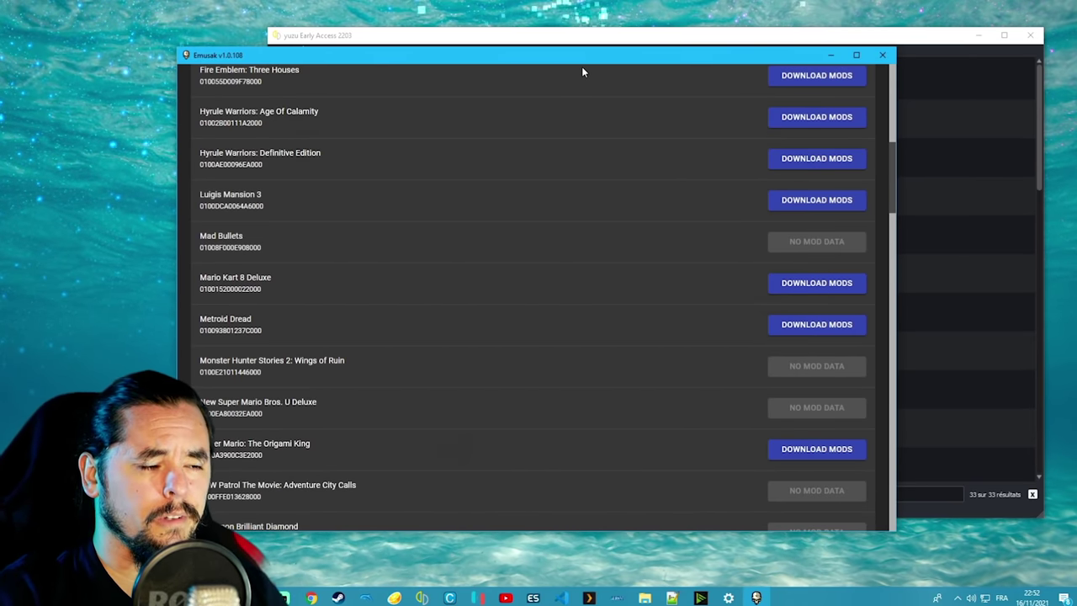
Step: Download firmware 13.1.0 through EmuSAK for the AppData/Roaming/yuzu folder and dismiss the completion dialog
{"action": "scroll", "coordinate": [606, 168], "scroll_direction": "up", "scroll_amount": 10}
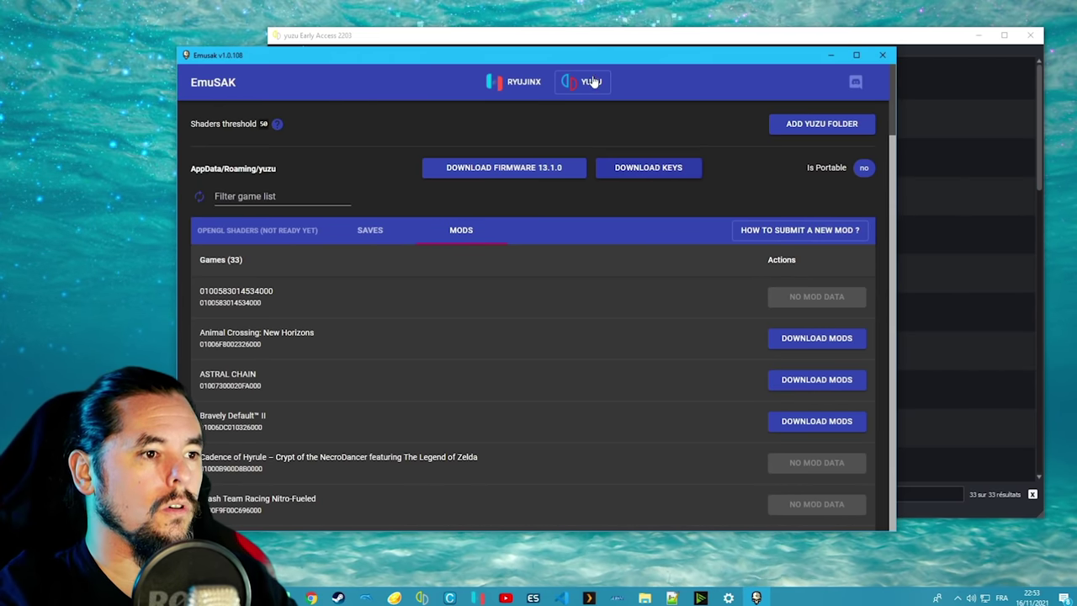
{"action": "left_click", "coordinate": [515, 169]}
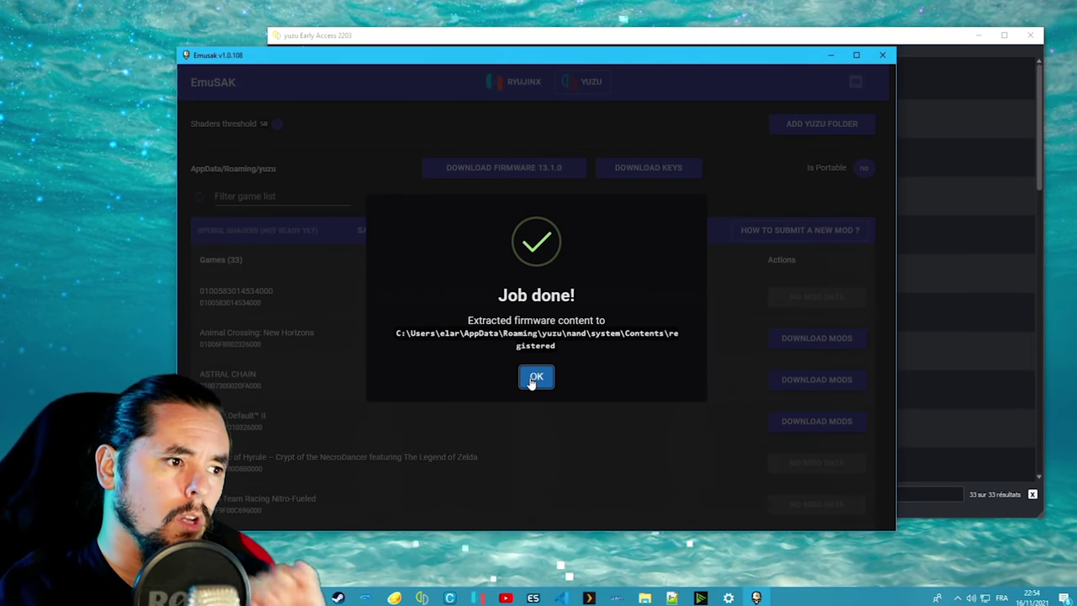
{"action": "left_click", "coordinate": [536, 377]}
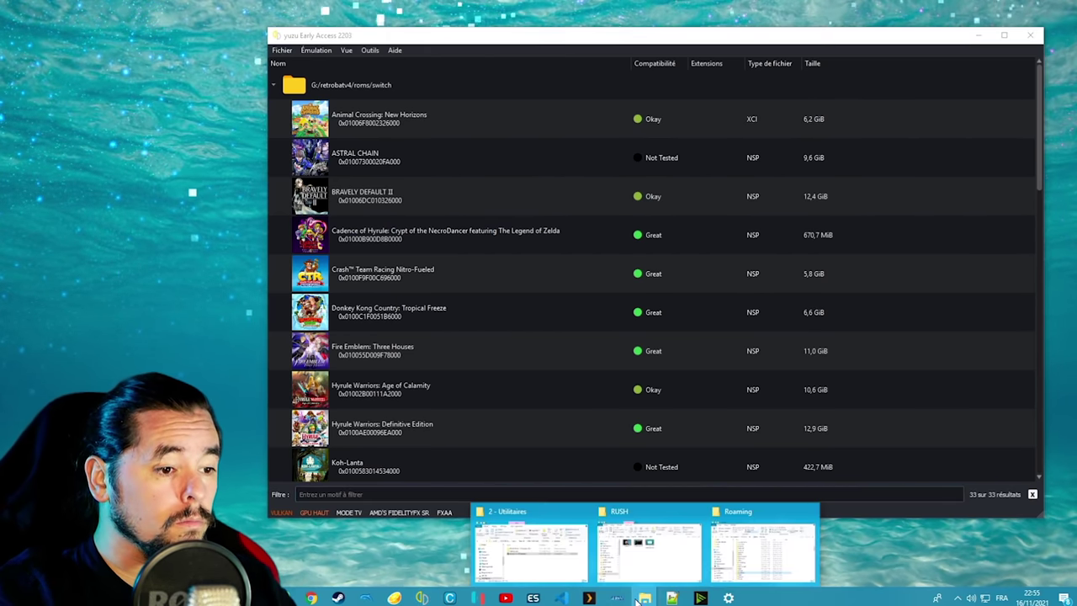
Step: Open the Pipeline yuzu folder inside 2 - Utilitaires to show the game shader cache folders
{"action": "left_click", "coordinate": [555, 552]}
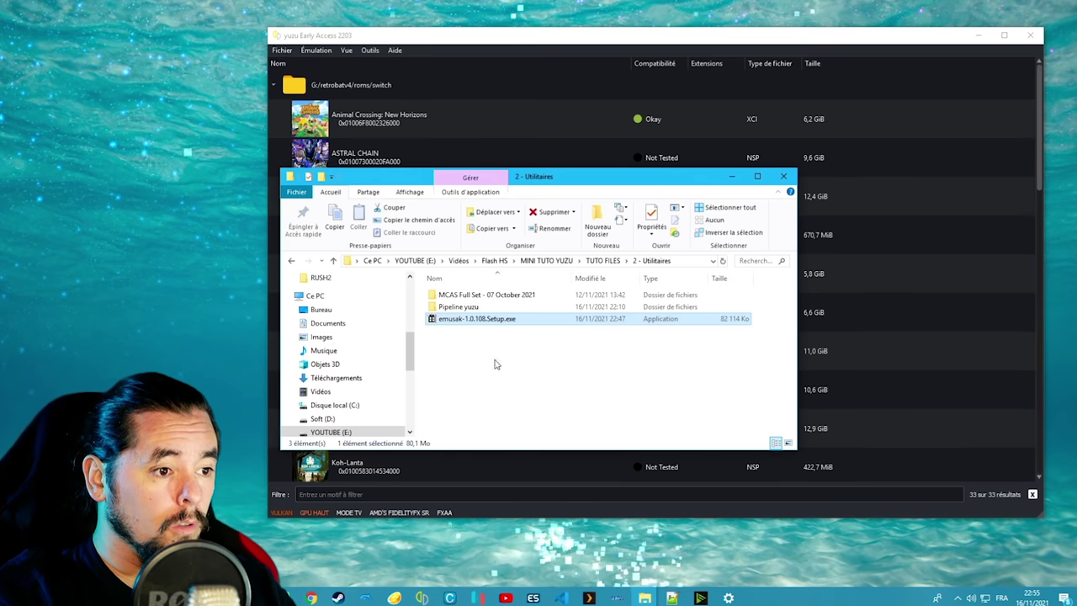
{"action": "double_click", "coordinate": [461, 308]}
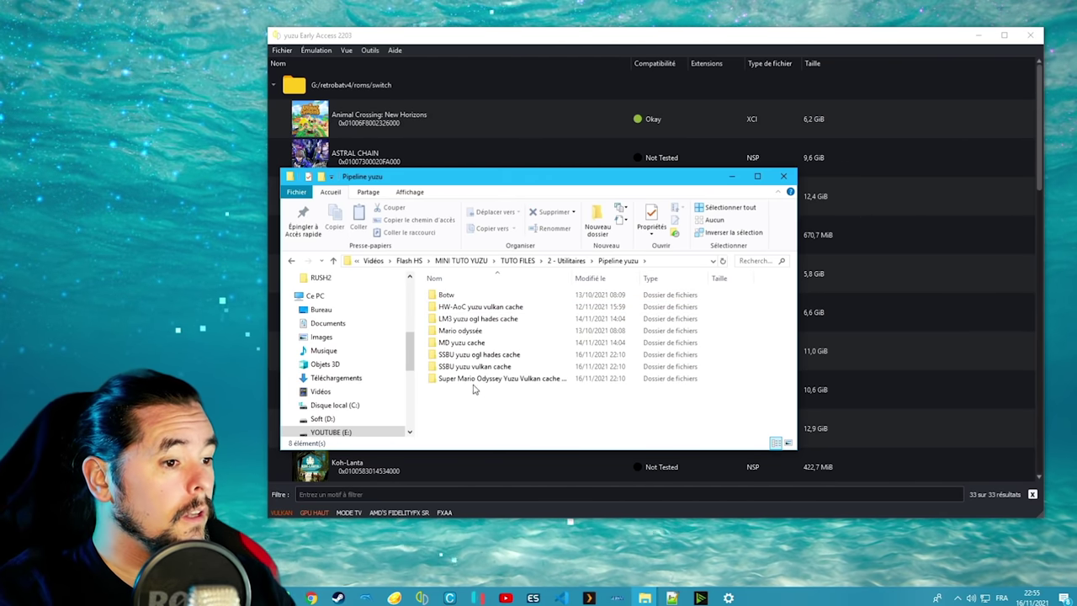
{"action": "left_click", "coordinate": [519, 318]}
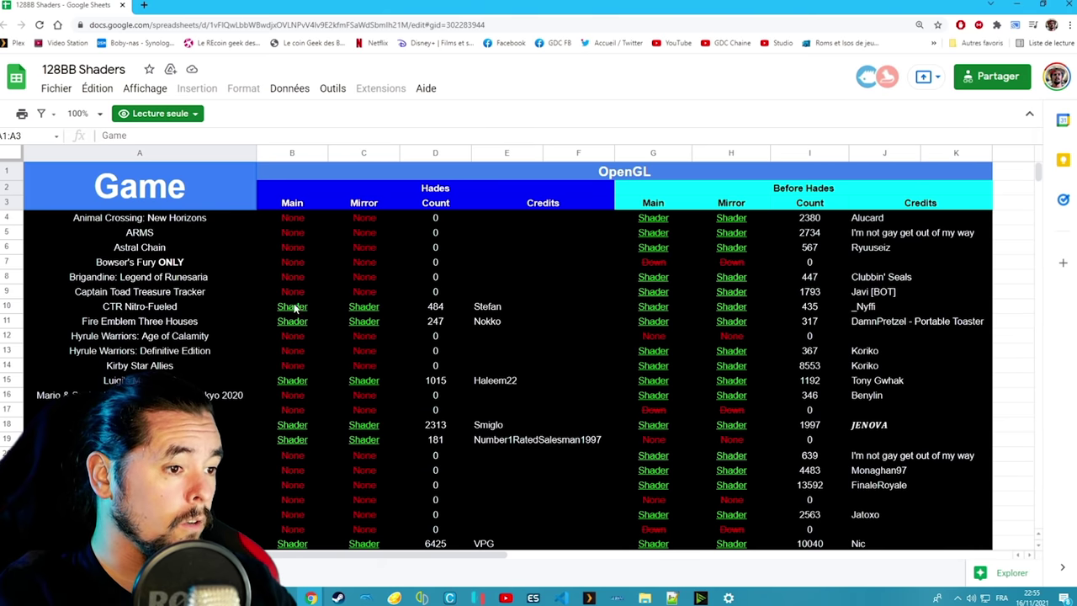
Step: Examine the OpenGL and Vulkan tables in the 128BB Shaders sheet, view the main Vulkan shader link for Super Mario 3D World + Bowser's Fury, and minimize the browser
{"action": "scroll", "coordinate": [296, 330], "scroll_direction": "down", "scroll_amount": 10}
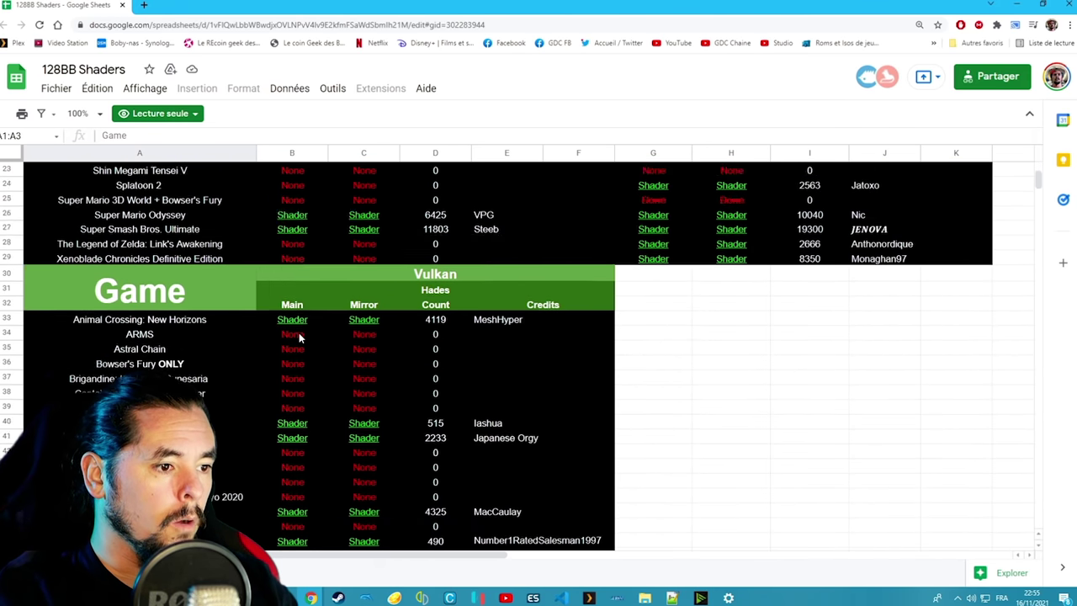
{"action": "scroll", "coordinate": [300, 331], "scroll_direction": "down", "scroll_amount": 2}
{"action": "scroll", "coordinate": [315, 324], "scroll_direction": "up", "scroll_amount": 4}
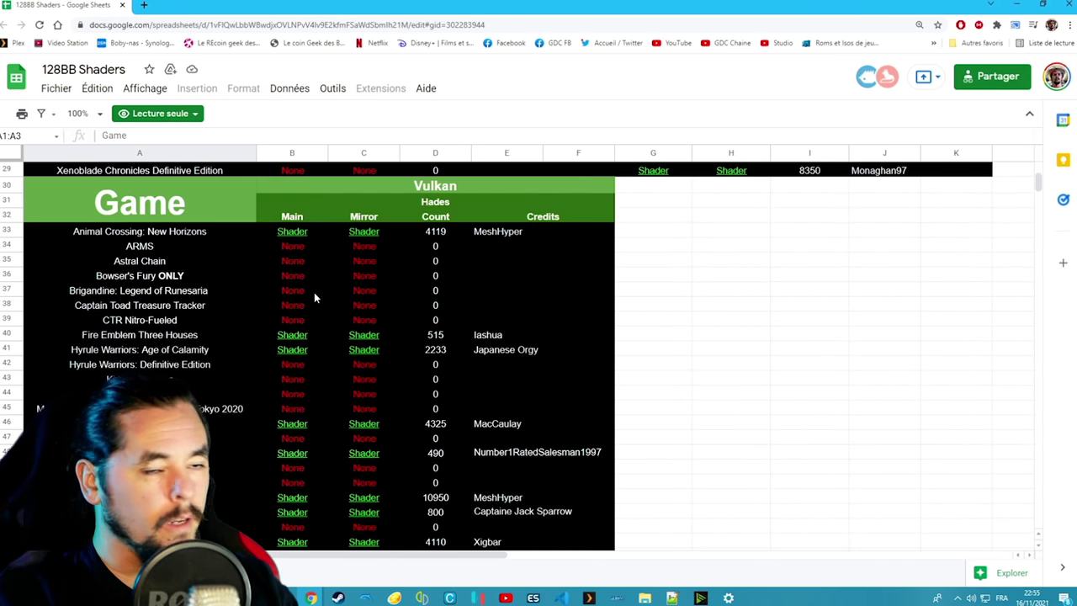
{"action": "scroll", "coordinate": [404, 286], "scroll_direction": "down", "scroll_amount": 3}
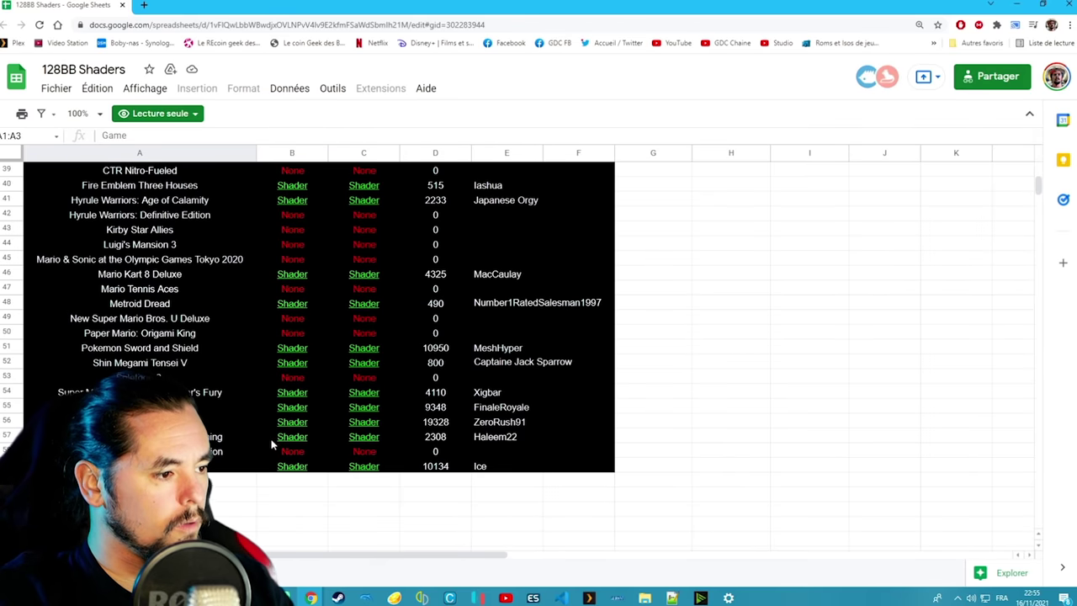
{"action": "left_click", "coordinate": [294, 393]}
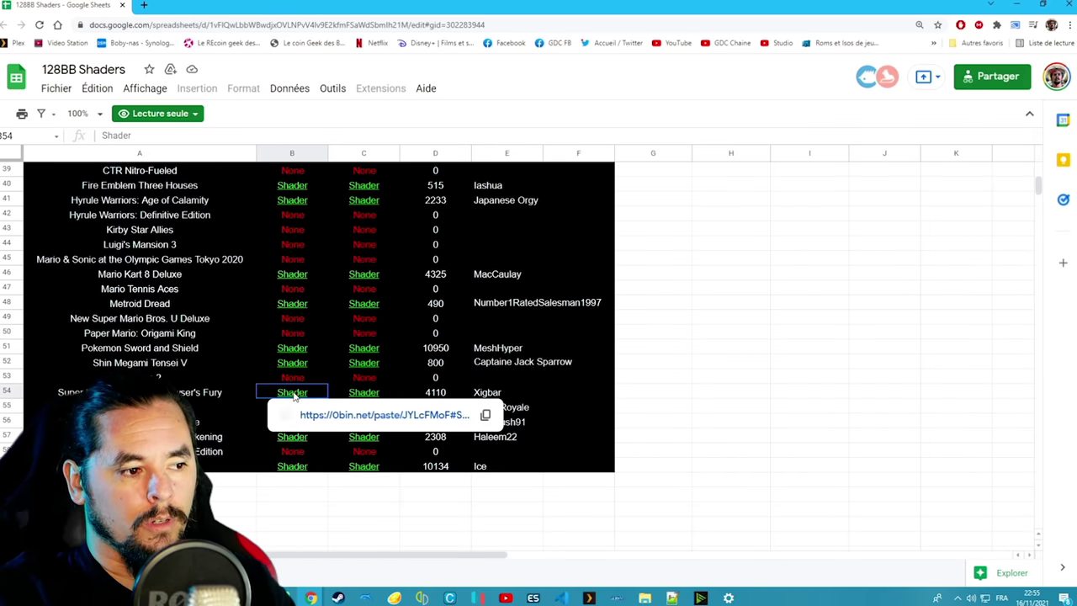
{"action": "left_click", "coordinate": [334, 416]}
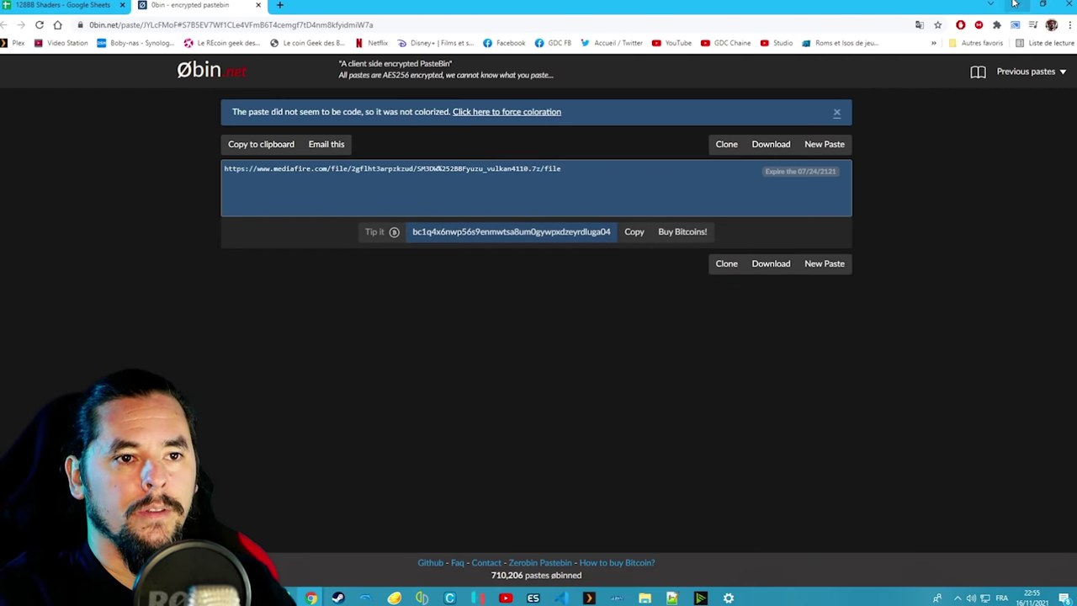
{"action": "left_click", "coordinate": [1015, 4]}
Step: Copy the cache file 0100DCA0064A6000.bin from the LM3 yuzu ogl hades cache folder and minimize the file explorer
{"action": "left_click", "coordinate": [478, 320]}
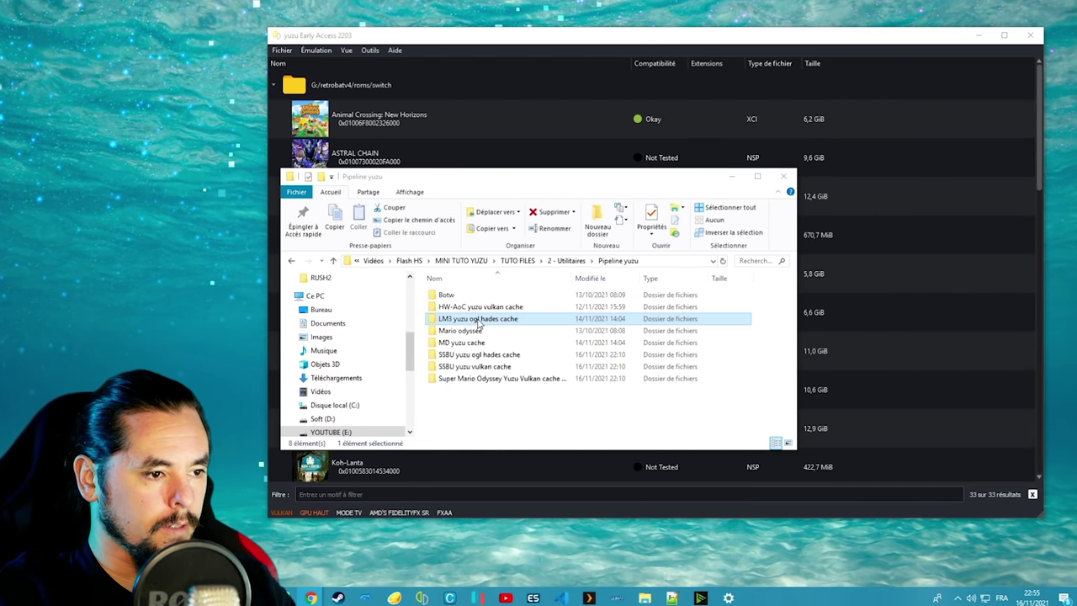
{"action": "double_click", "coordinate": [478, 320]}
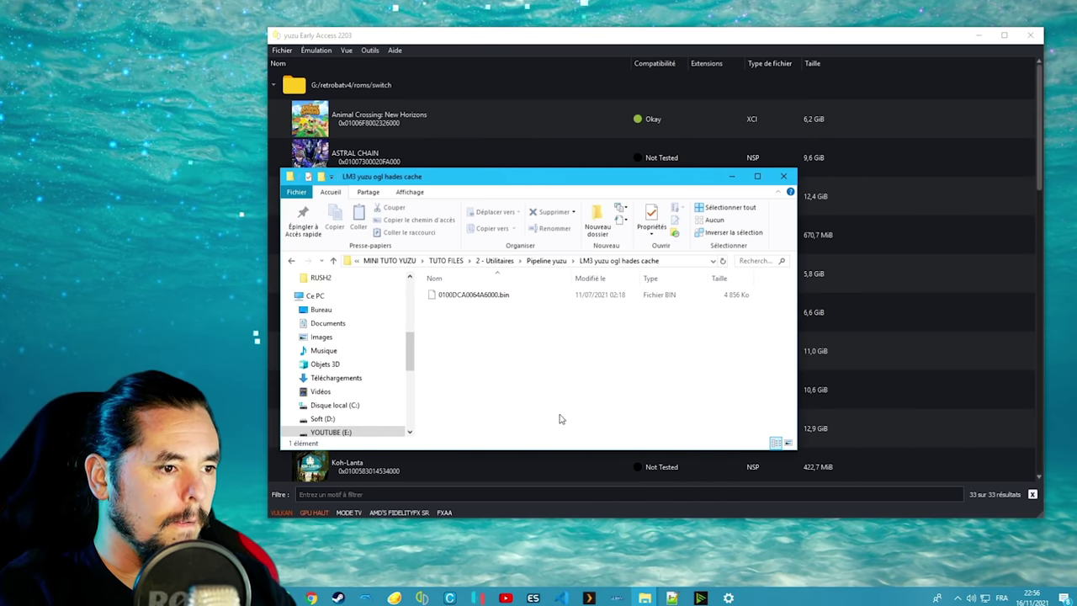
{"action": "left_click", "coordinate": [486, 296]}
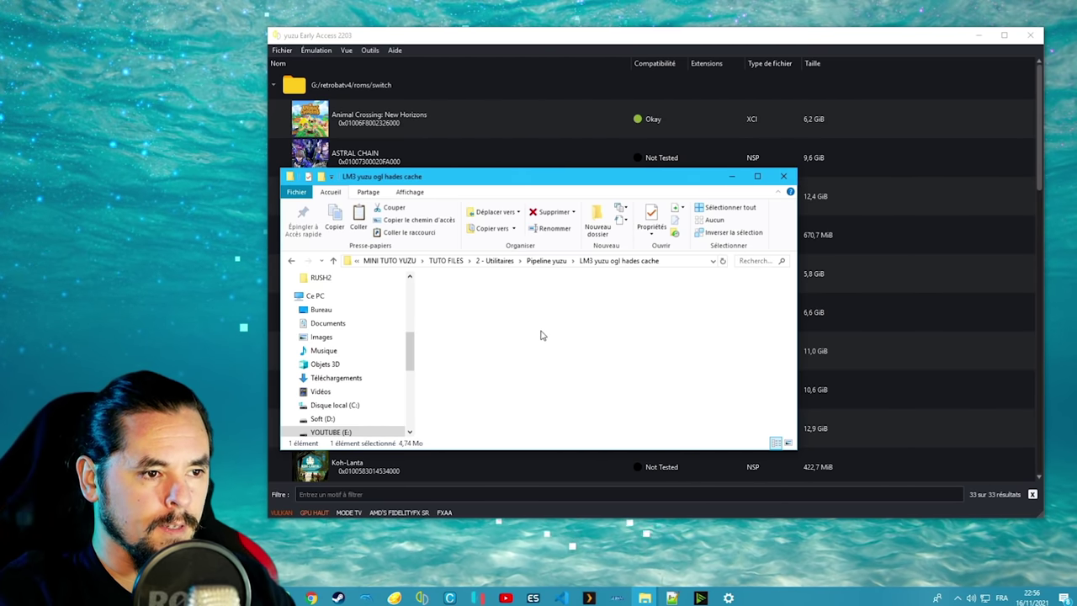
{"action": "key", "text": "BackSpace"}
{"action": "left_click", "coordinate": [733, 177]}
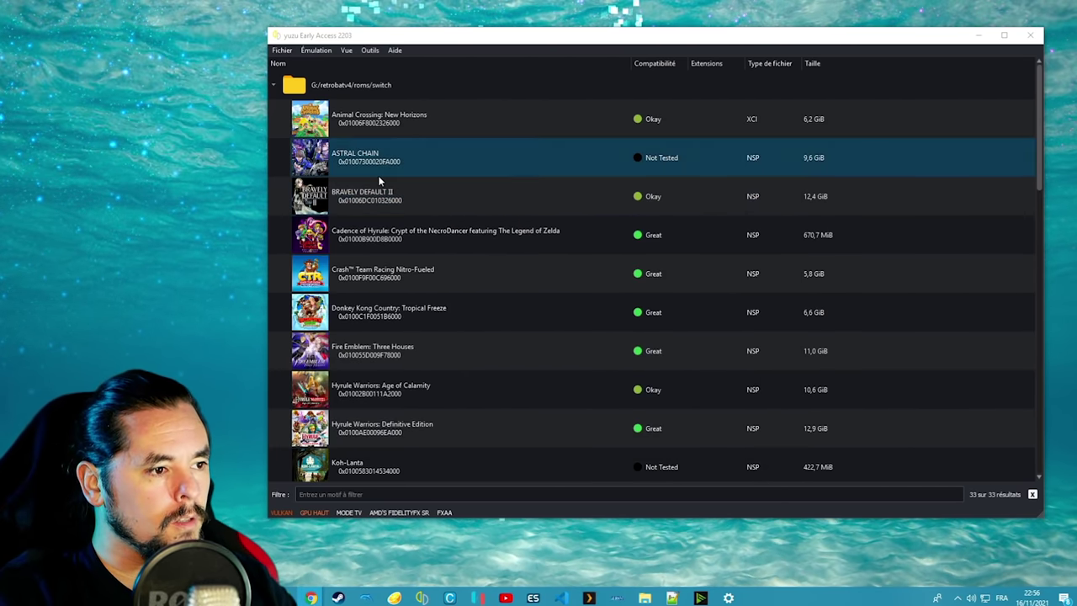
Step: Add the copied cache file 0100DCA0064A6000.bin to the transferable pipeline cache folder of Luigi's Mansion 3, and close yuzu
{"action": "scroll", "coordinate": [394, 362], "scroll_direction": "down", "scroll_amount": 1}
{"action": "scroll", "coordinate": [397, 351], "scroll_direction": "down", "scroll_amount": 1}
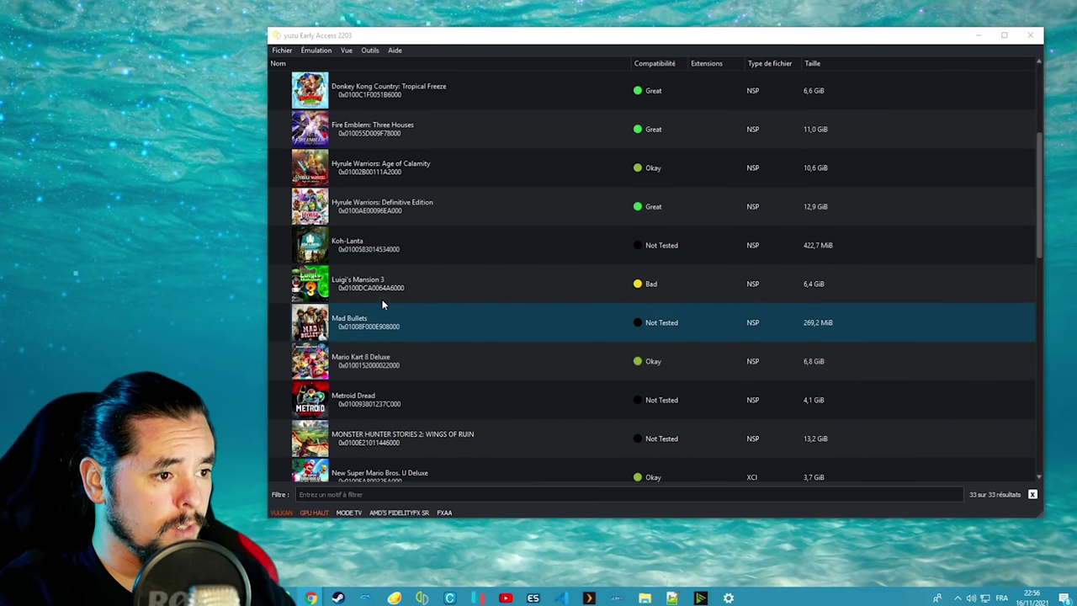
{"action": "right_click", "coordinate": [380, 284]}
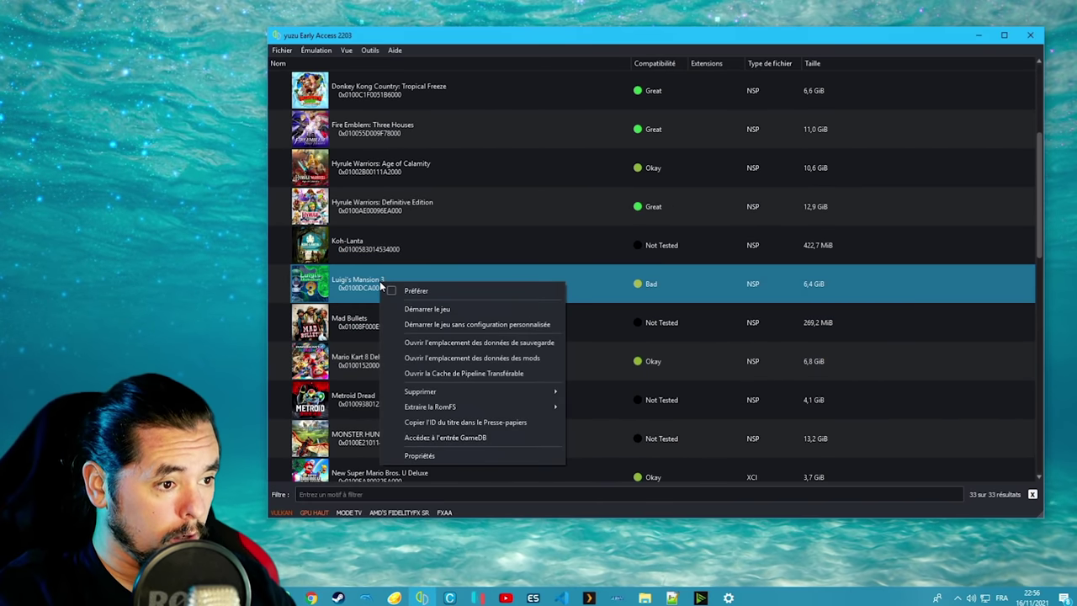
{"action": "left_click", "coordinate": [499, 374]}
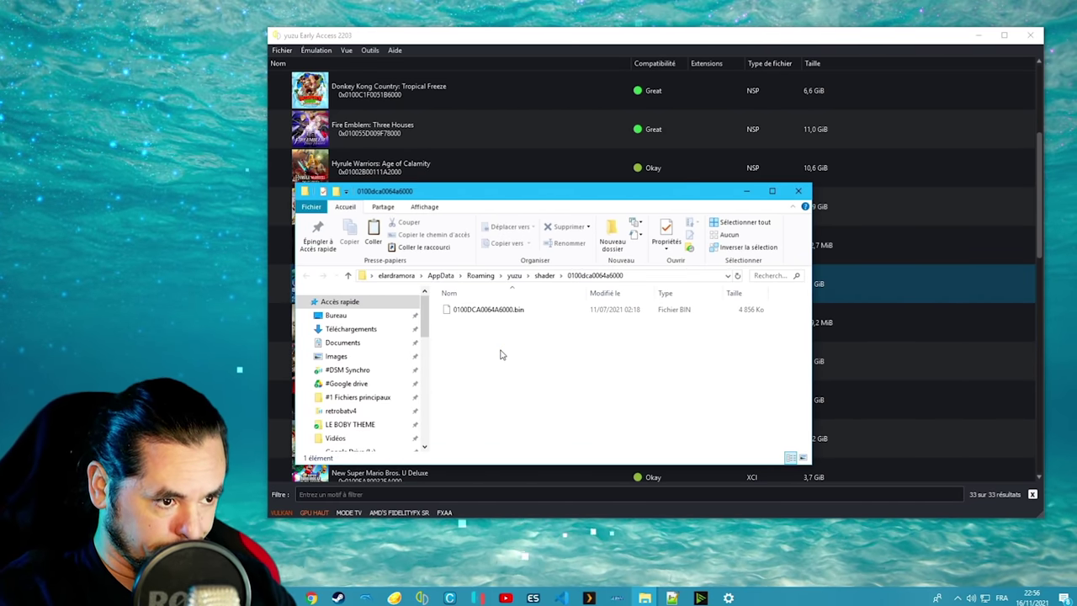
{"action": "key", "text": "alt+F4"}
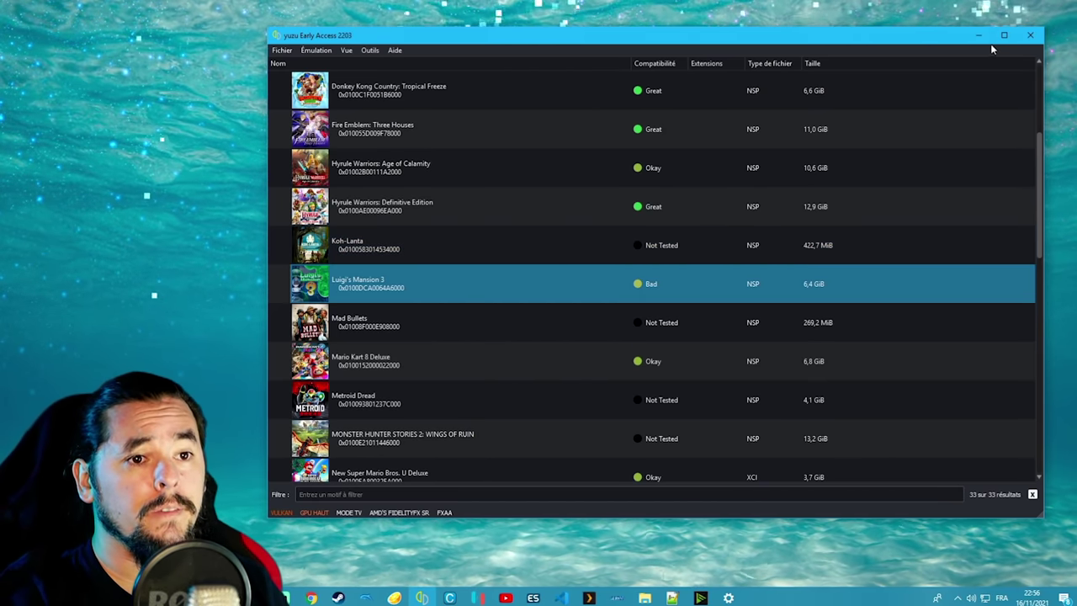
{"action": "left_click", "coordinate": [1030, 35]}
Step: Browse the MCAS Full Set - 07 October 2021 folder in 2 - Utilitaires, view the Shovel Knight amiibo files, and minimize the file explorer
{"action": "mouse_move", "coordinate": [644, 596]}
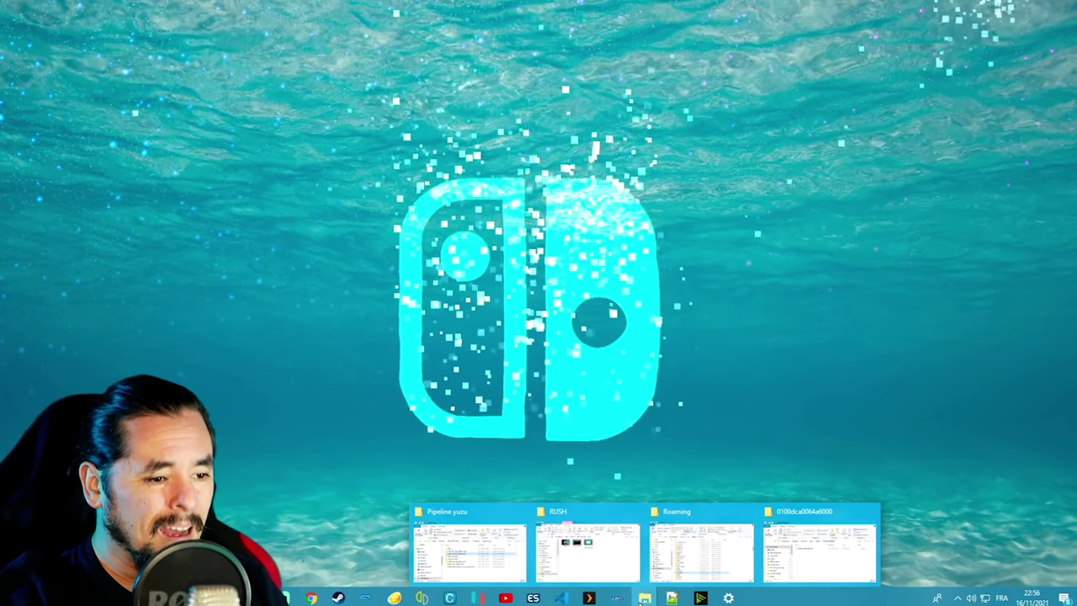
{"action": "left_click", "coordinate": [467, 547]}
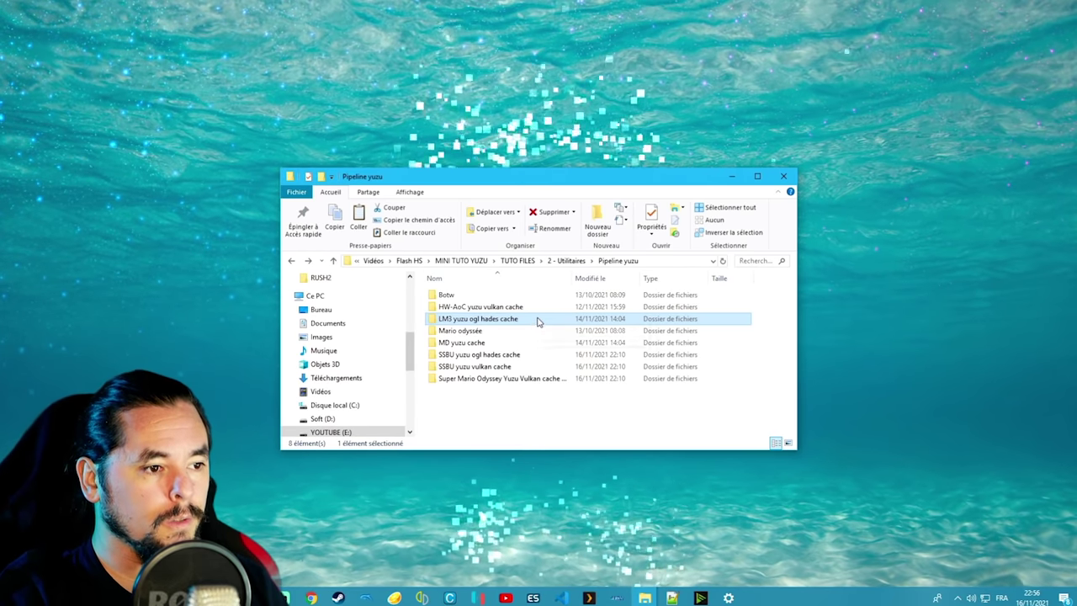
{"action": "key", "text": "BackSpace"}
{"action": "left_click", "coordinate": [490, 294]}
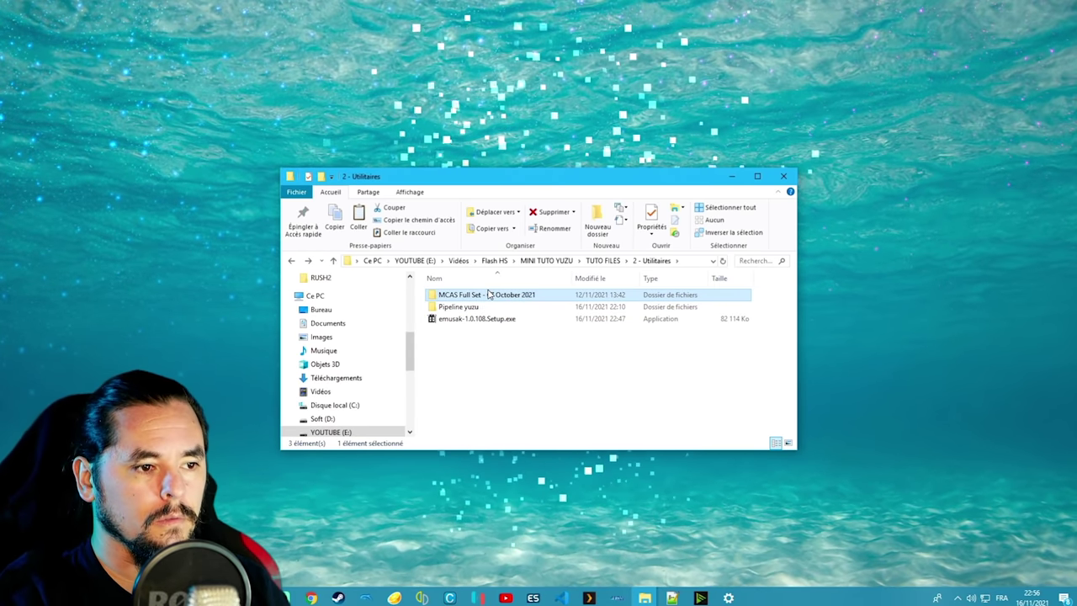
{"action": "double_click", "coordinate": [487, 299]}
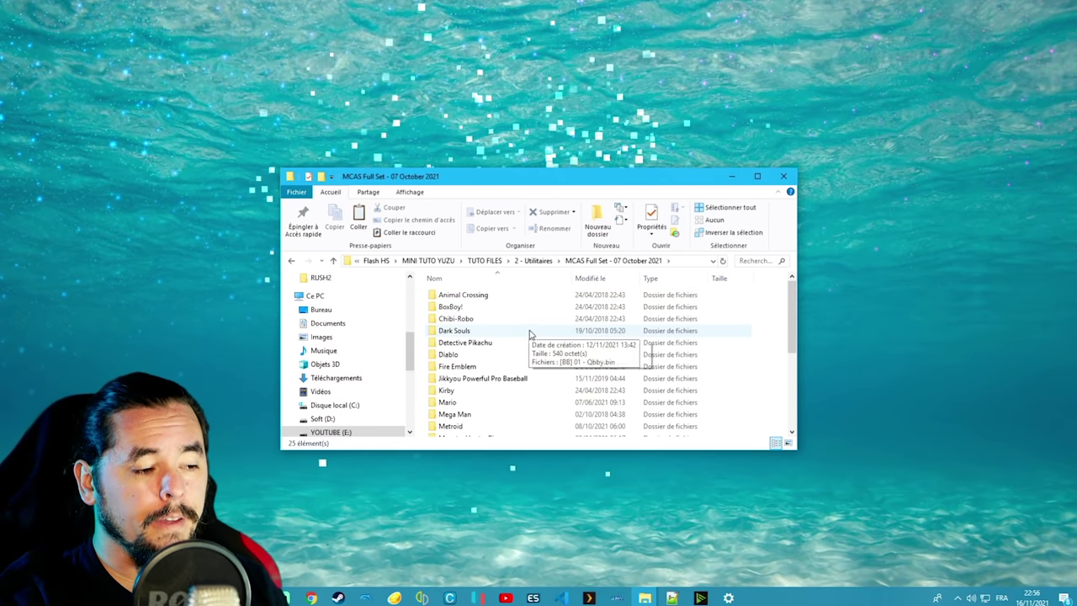
{"action": "scroll", "coordinate": [528, 333], "scroll_direction": "down", "scroll_amount": 3}
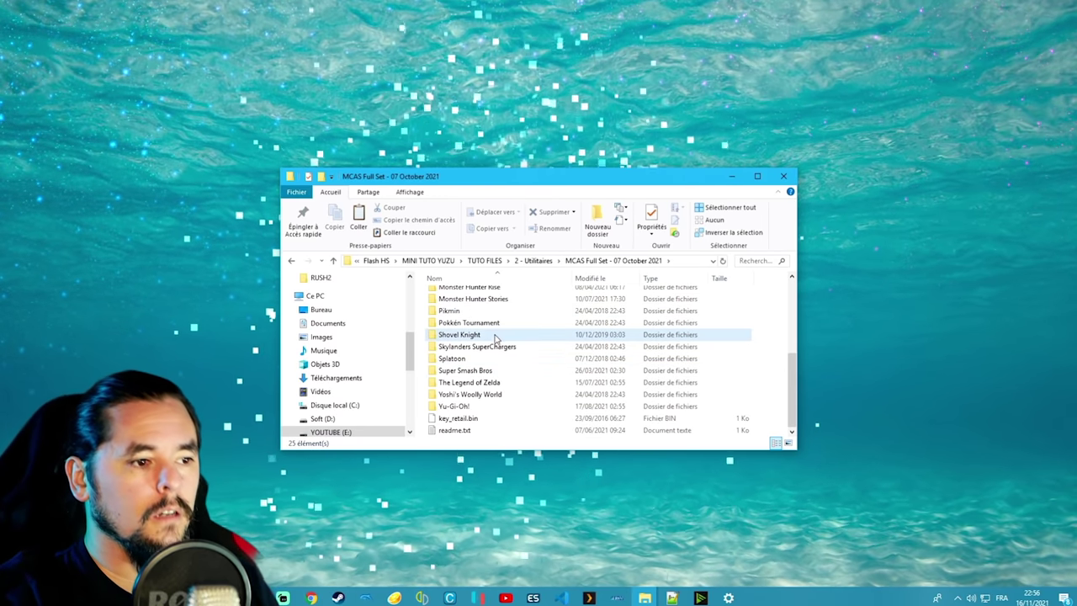
{"action": "double_click", "coordinate": [492, 335]}
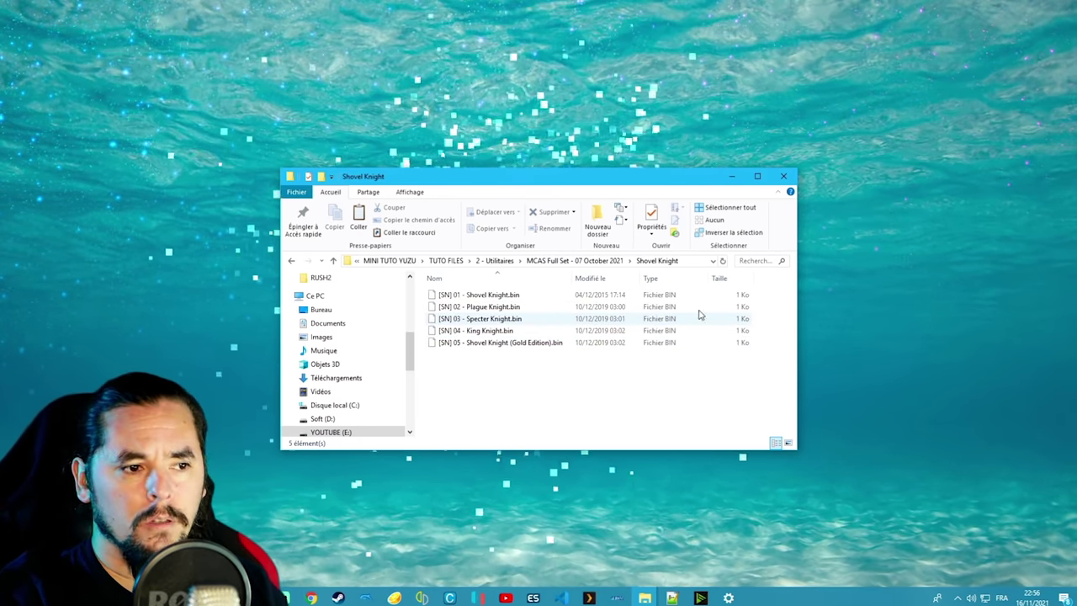
{"action": "left_click", "coordinate": [731, 177]}
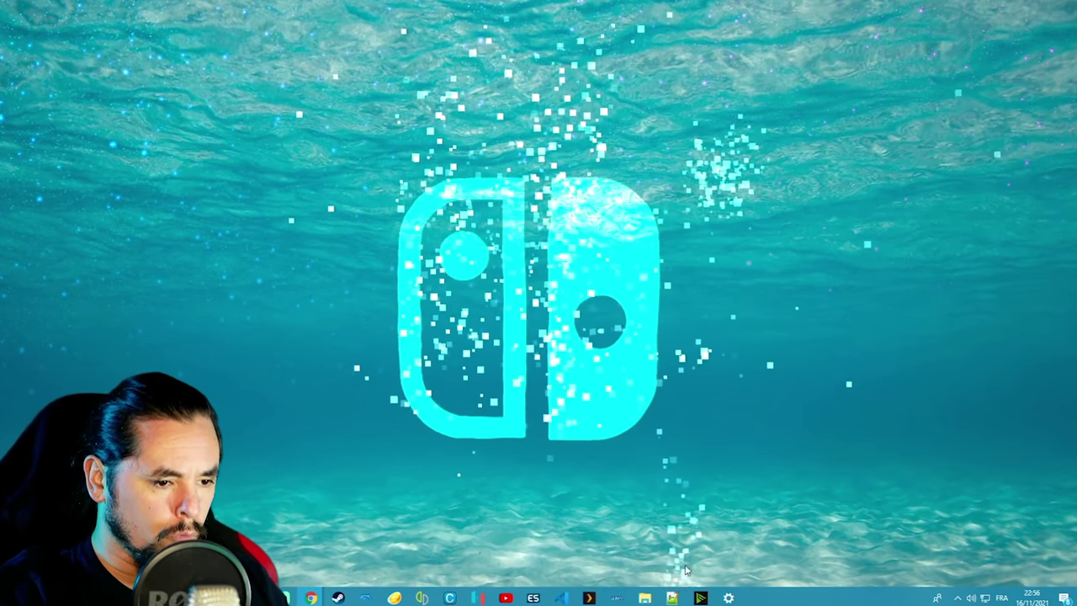
Step: Load the amiibo file [3AM] 02 - Mario Modern Colors.bin from Bureau into the running Super Mario Odyssey game
{"action": "left_click", "coordinate": [422, 597]}
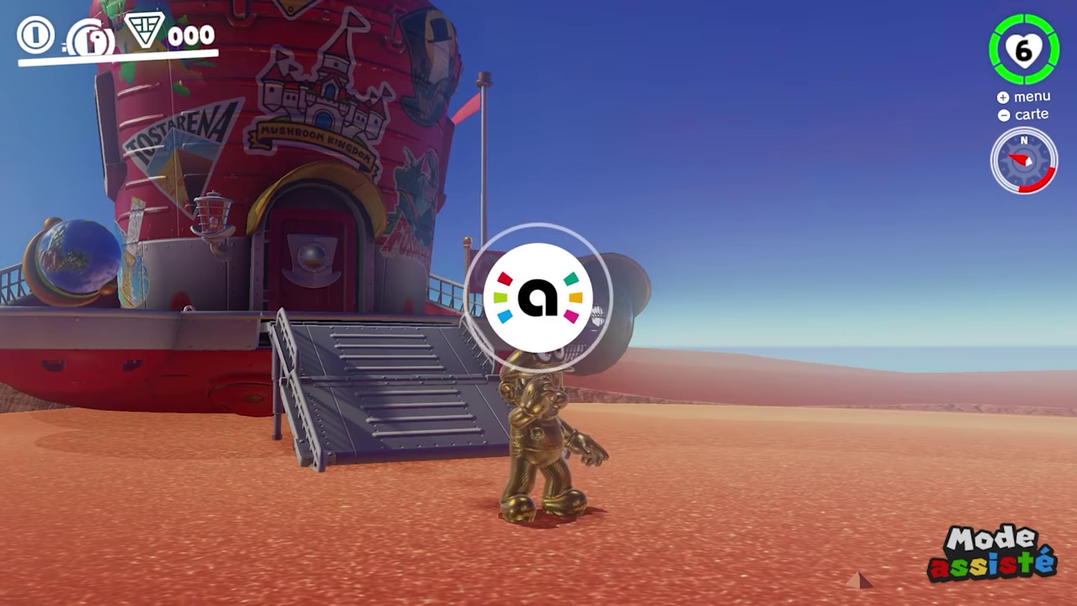
{"action": "left_click", "coordinate": [47, 36]}
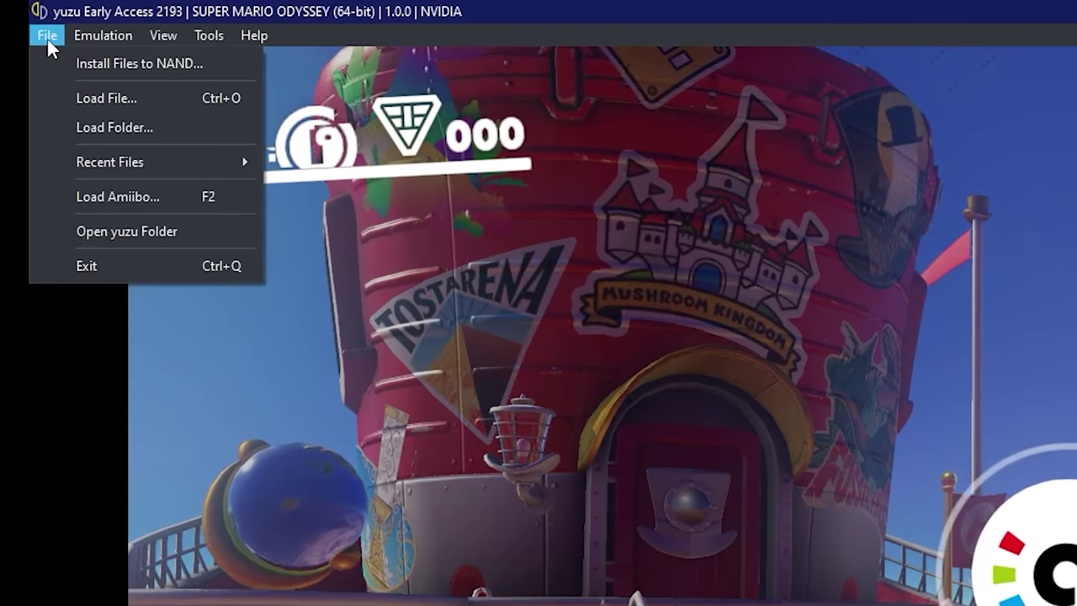
{"action": "left_click", "coordinate": [150, 199]}
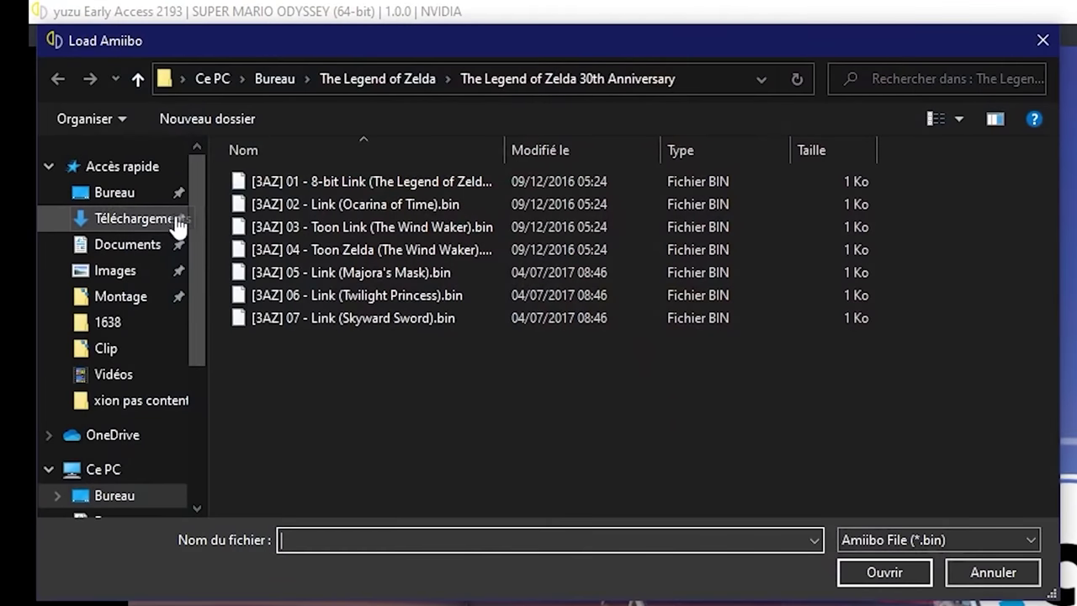
{"action": "left_click", "coordinate": [430, 82]}
{"action": "left_click", "coordinate": [275, 79]}
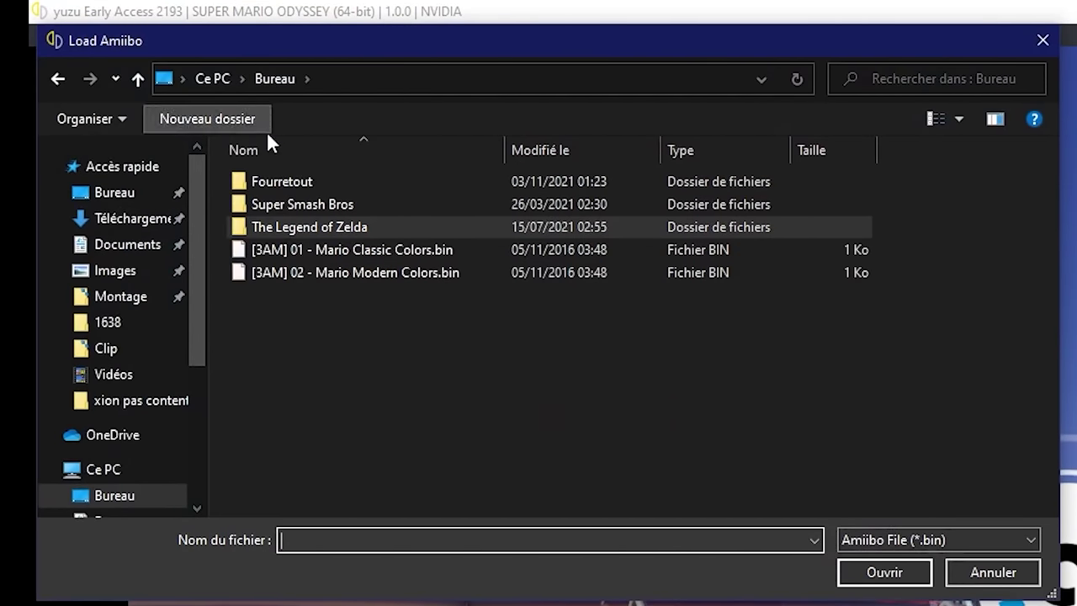
{"action": "left_click", "coordinate": [397, 274]}
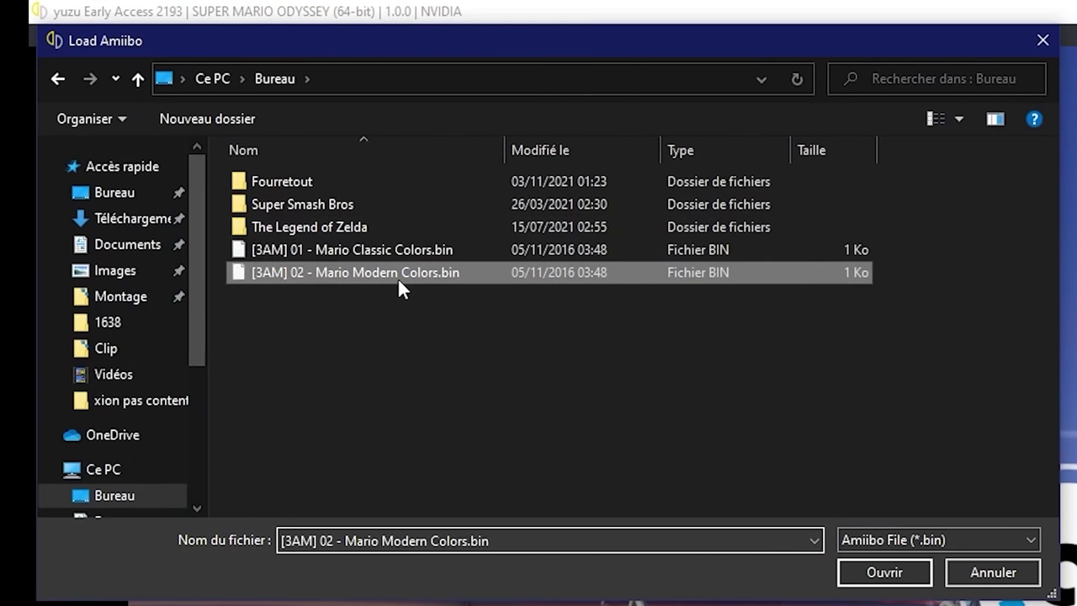
{"action": "left_click", "coordinate": [881, 581]}
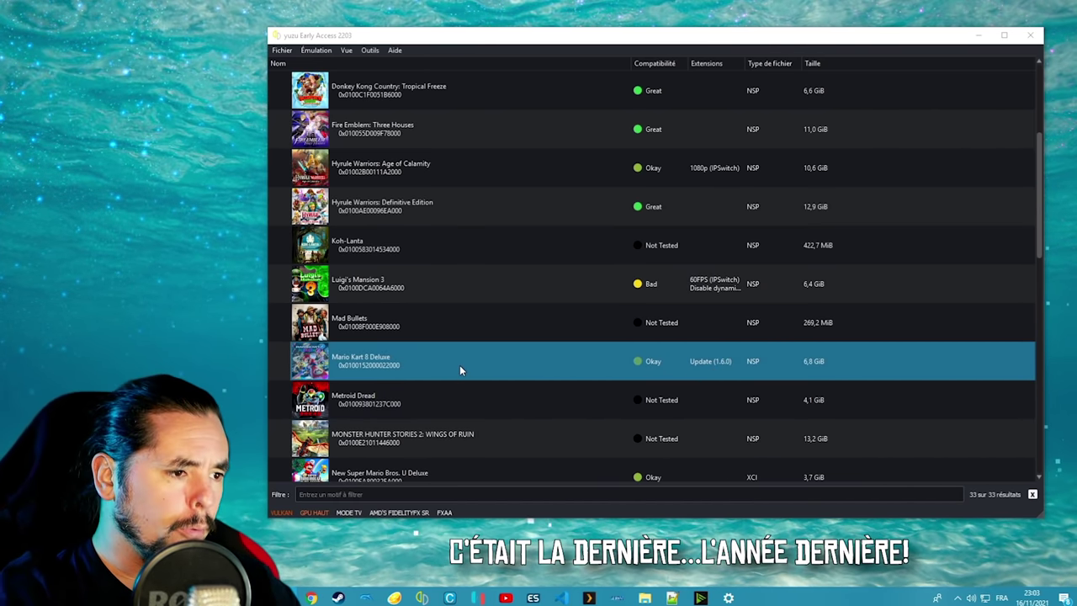
Step: Launch Mario Kart 8 Deluxe in full screen and continue past its title screen
{"action": "left_click", "coordinate": [460, 370]}
{"action": "double_click", "coordinate": [460, 370]}
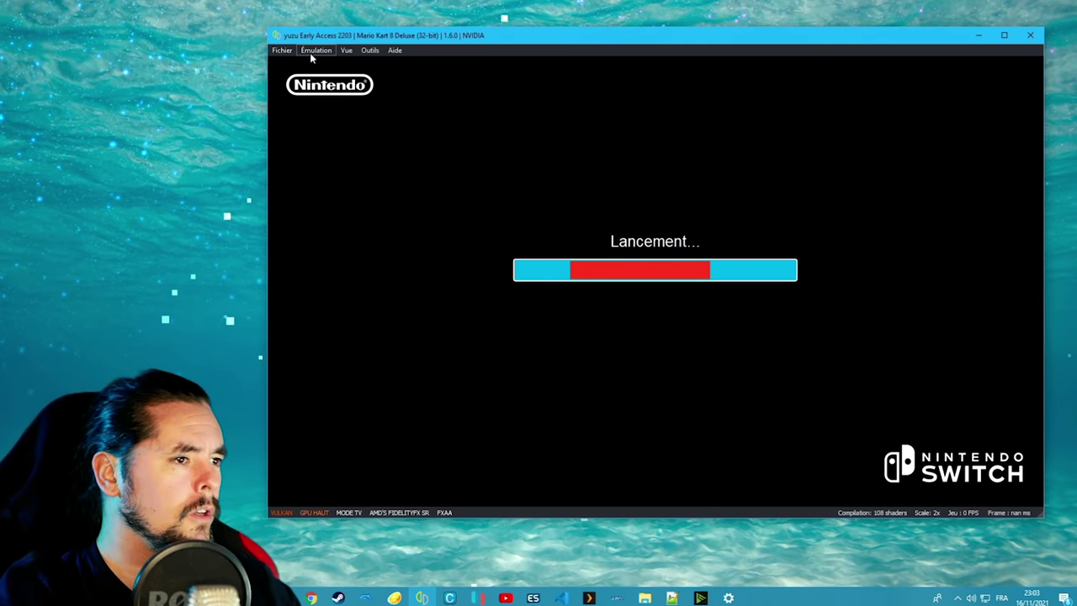
{"action": "left_click", "coordinate": [328, 50]}
{"action": "mouse_move", "coordinate": [346, 49]}
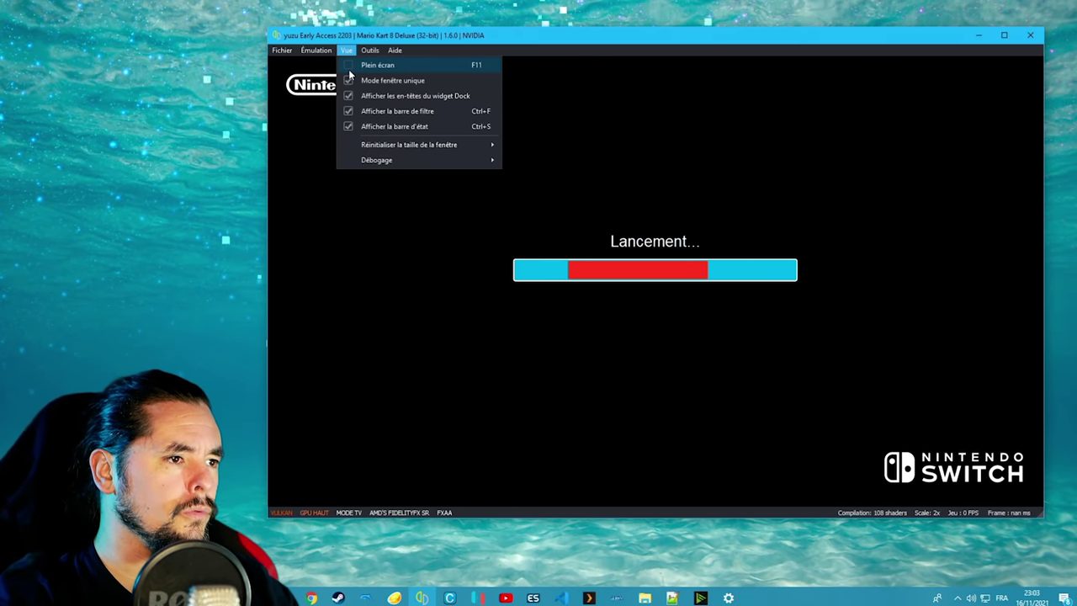
{"action": "left_click", "coordinate": [377, 65]}
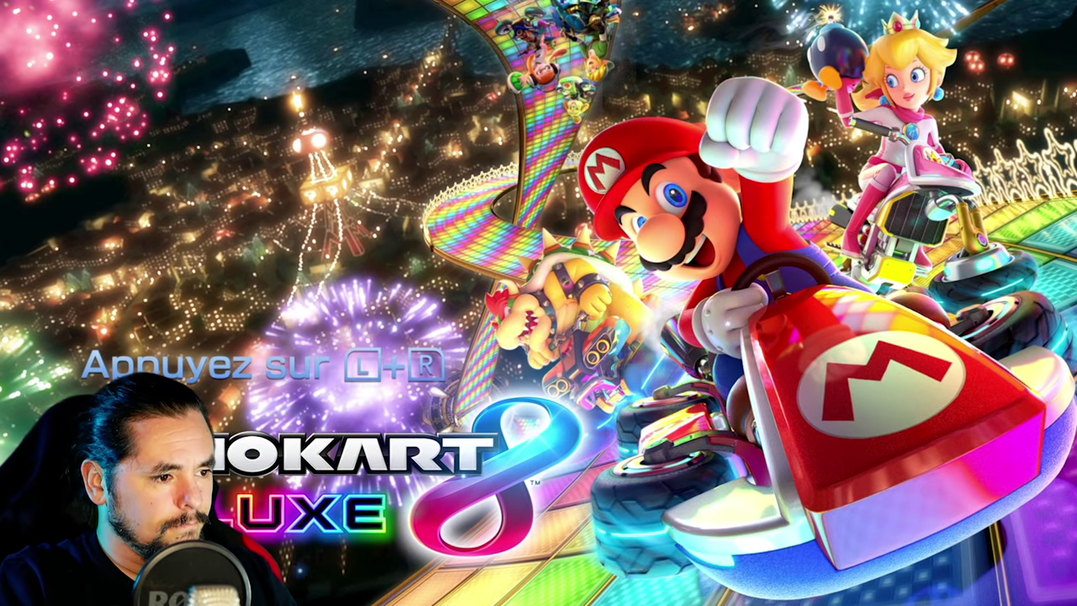
{"action": "key", "text": "Return"}
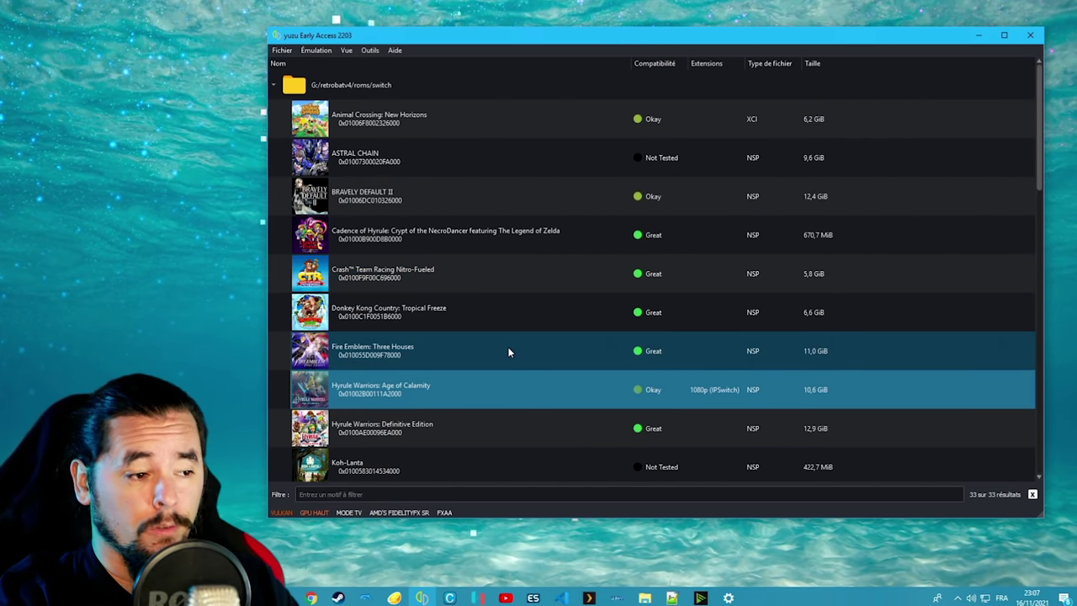
Step: Open the save data location of Hyrule Warriors: Age of Calamity and place the existing yuzu explorer window below it
{"action": "right_click", "coordinate": [426, 391]}
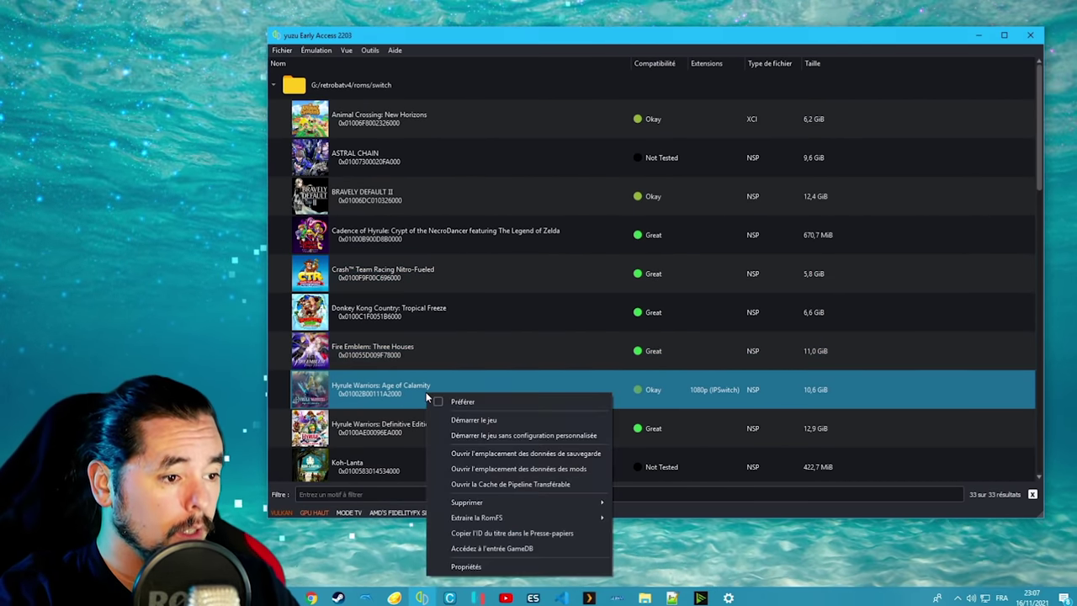
{"action": "left_click", "coordinate": [520, 455]}
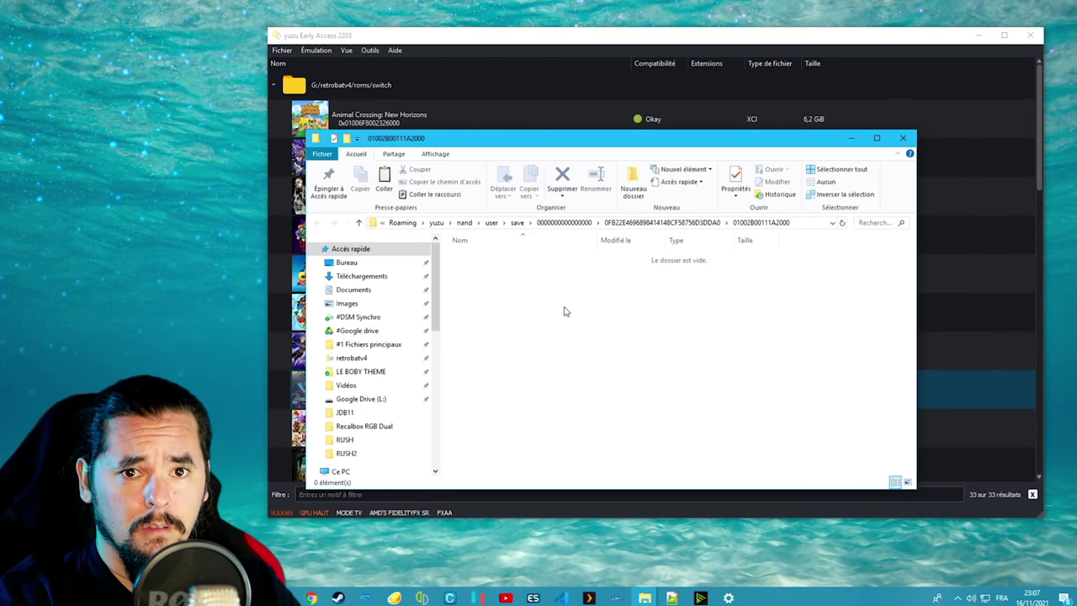
{"action": "left_click", "coordinate": [645, 597]}
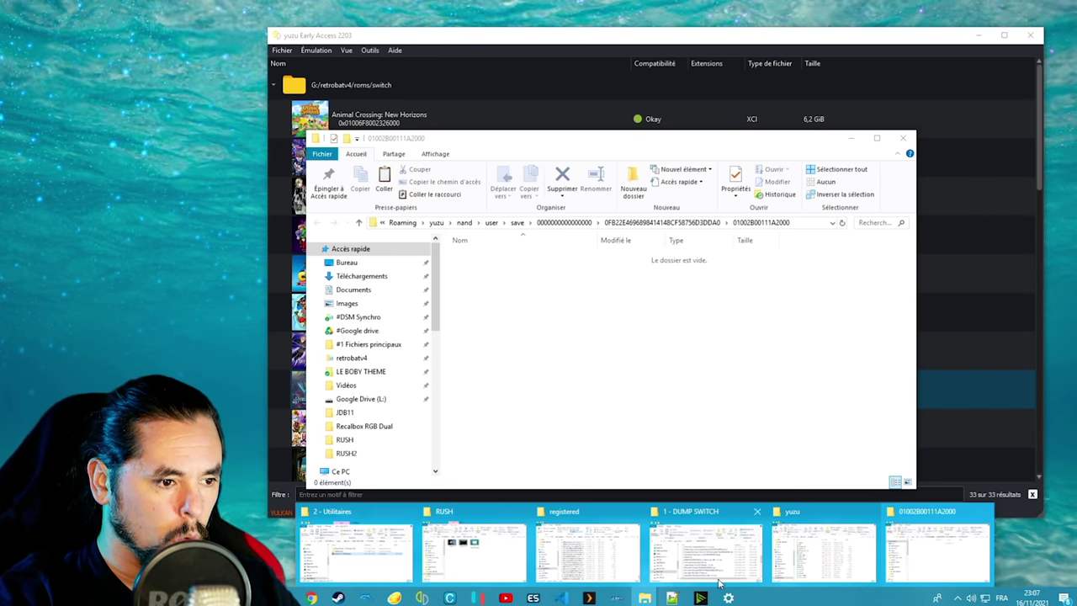
{"action": "left_click", "coordinate": [823, 551]}
{"action": "left_click_drag", "start_coordinate": [548, 147], "coordinate": [544, 252]}
{"action": "double_click", "coordinate": [466, 374]}
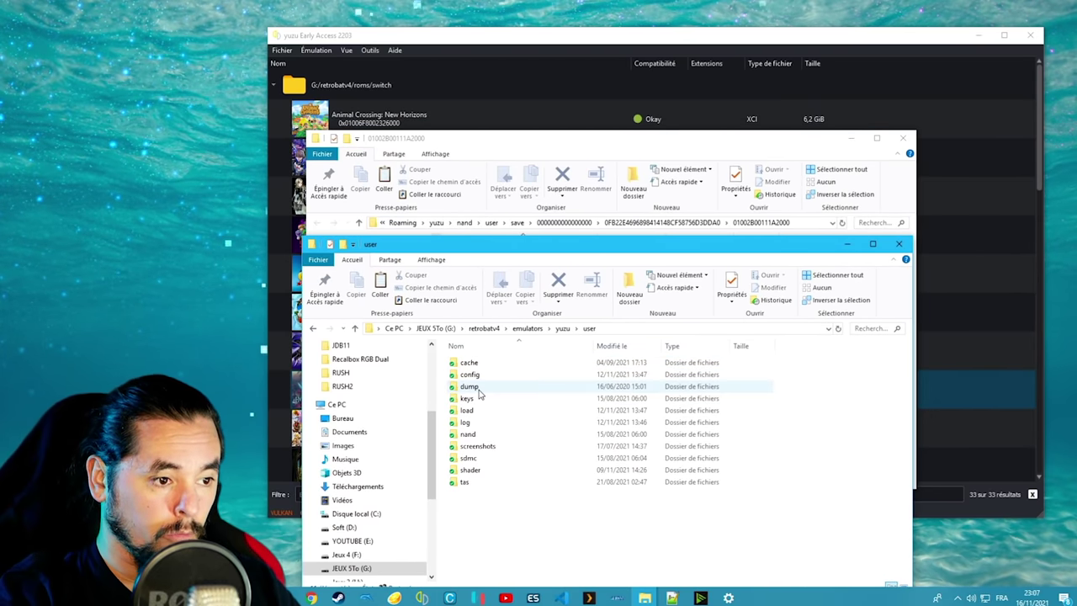
{"action": "double_click", "coordinate": [483, 435]}
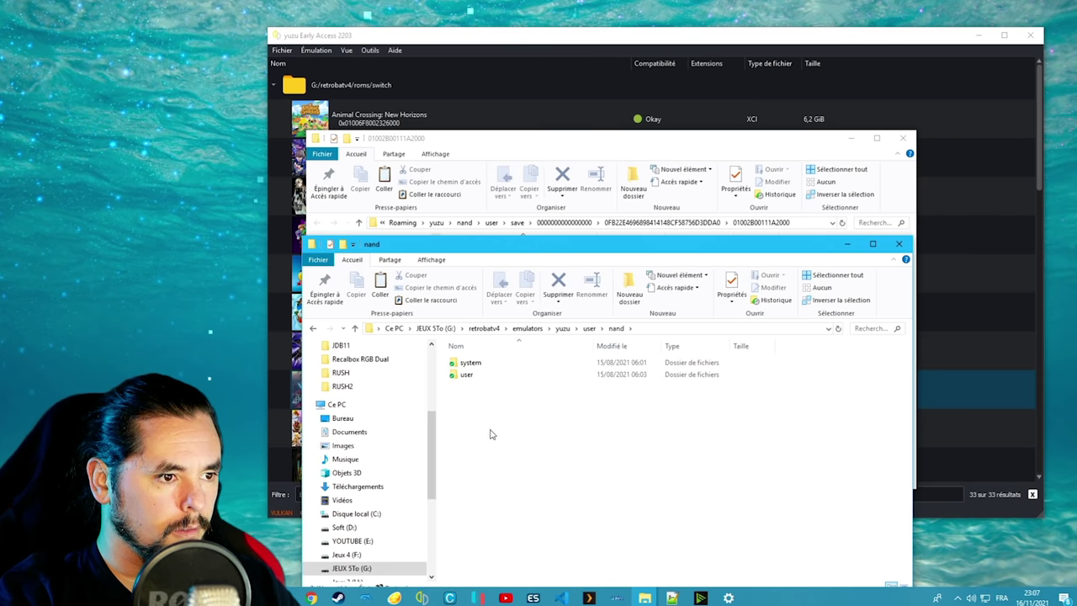
{"action": "double_click", "coordinate": [468, 375]}
{"action": "left_click", "coordinate": [472, 377]}
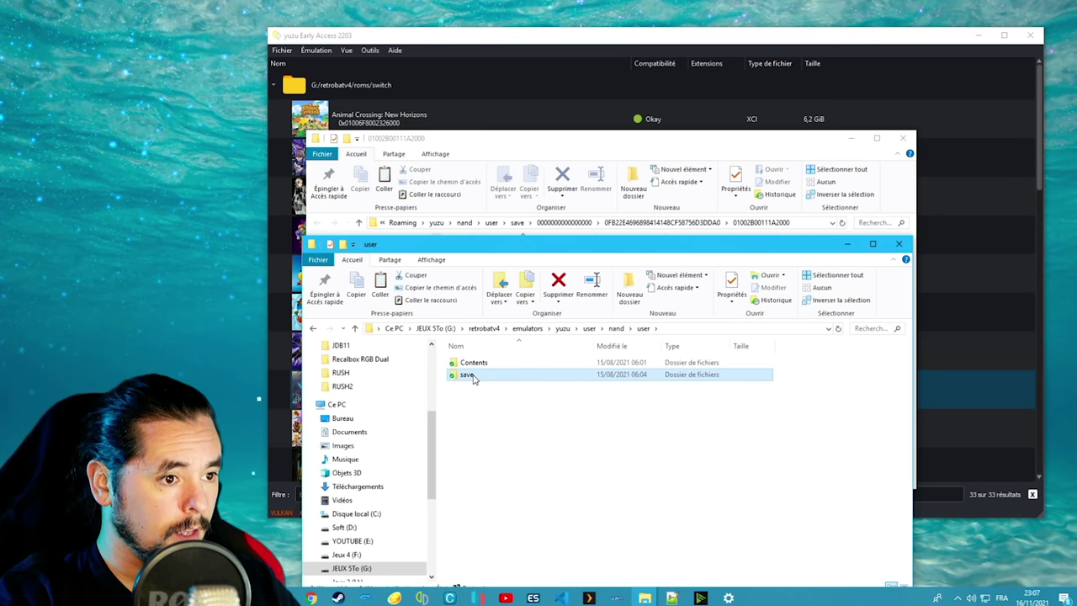
{"action": "double_click", "coordinate": [473, 376]}
{"action": "double_click", "coordinate": [486, 363]}
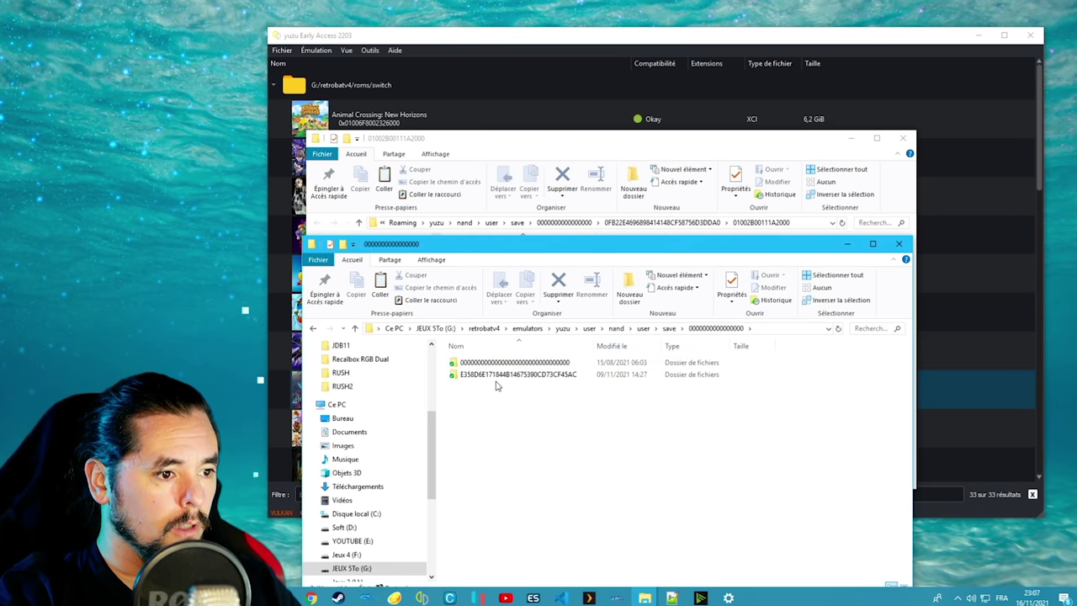
{"action": "left_click", "coordinate": [501, 378]}
{"action": "double_click", "coordinate": [502, 379]}
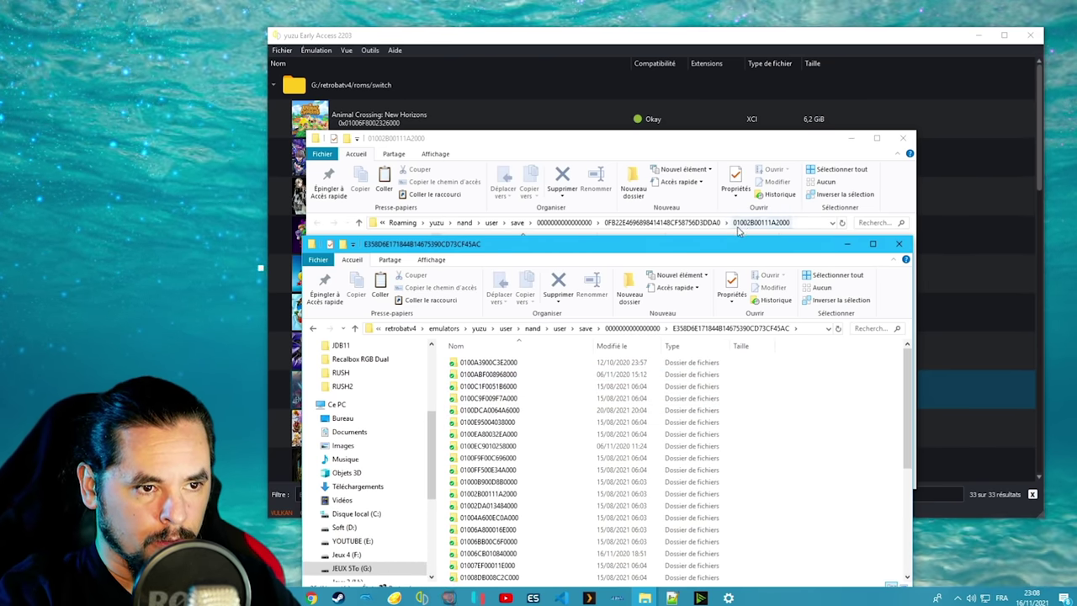
Step: Copy the svdt save file from the 01002B00111A2000 folder in the retrobatv4 yuzu saves
{"action": "left_click", "coordinate": [499, 495]}
{"action": "double_click", "coordinate": [501, 497]}
{"action": "left_click", "coordinate": [484, 374]}
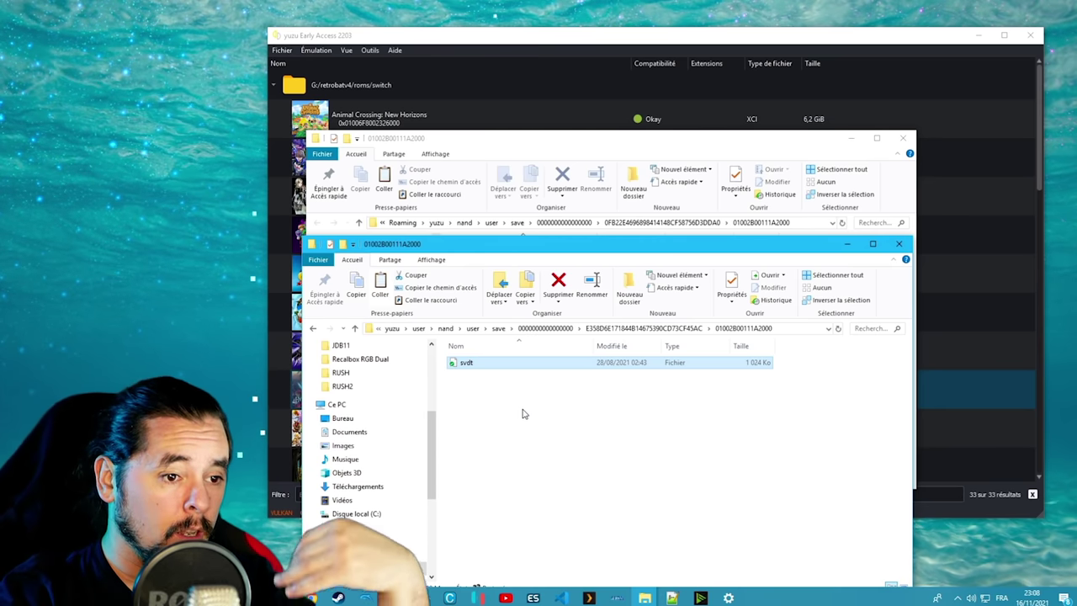
Step: View the contents of the other game save folders 0100C1F0051B6000 and 0100F9F00C696000, and return to the save list
{"action": "key", "text": "alt+Left"}
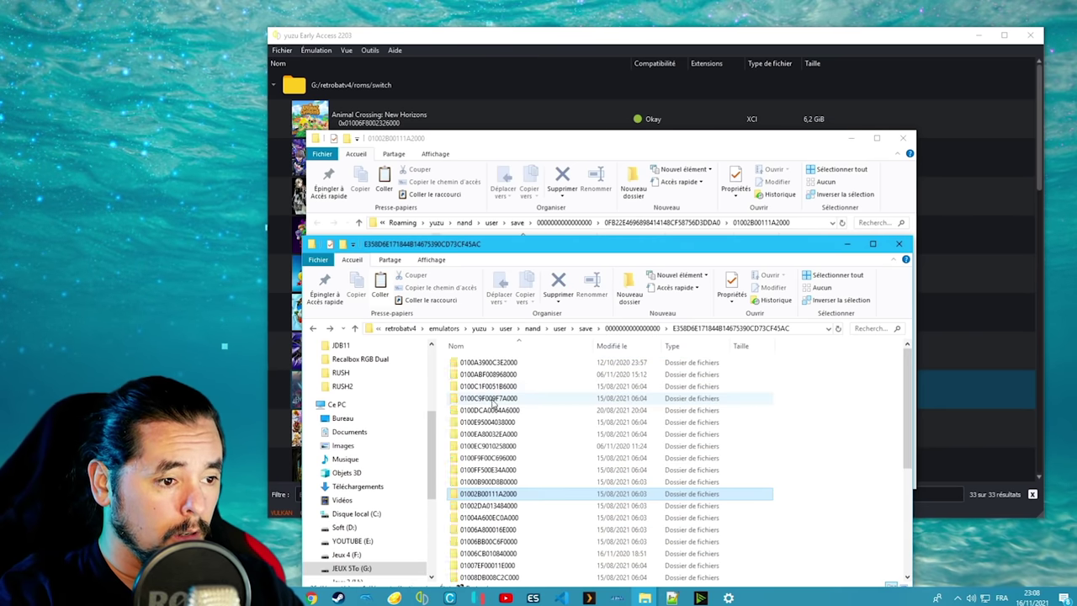
{"action": "double_click", "coordinate": [492, 387]}
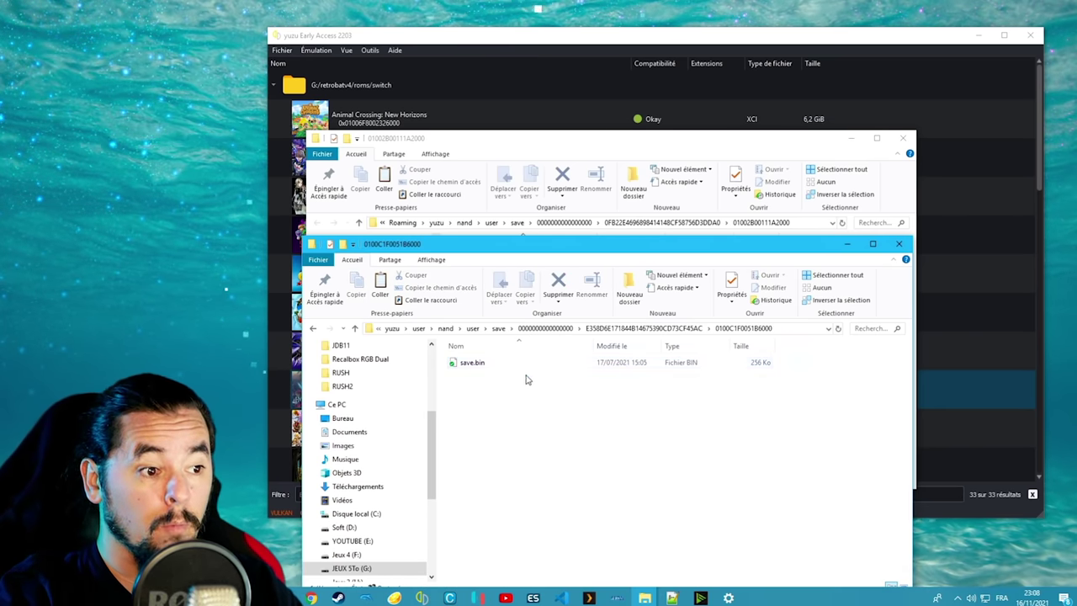
{"action": "key", "text": "alt+Left"}
{"action": "double_click", "coordinate": [522, 462]}
{"action": "key", "text": "alt+Left"}
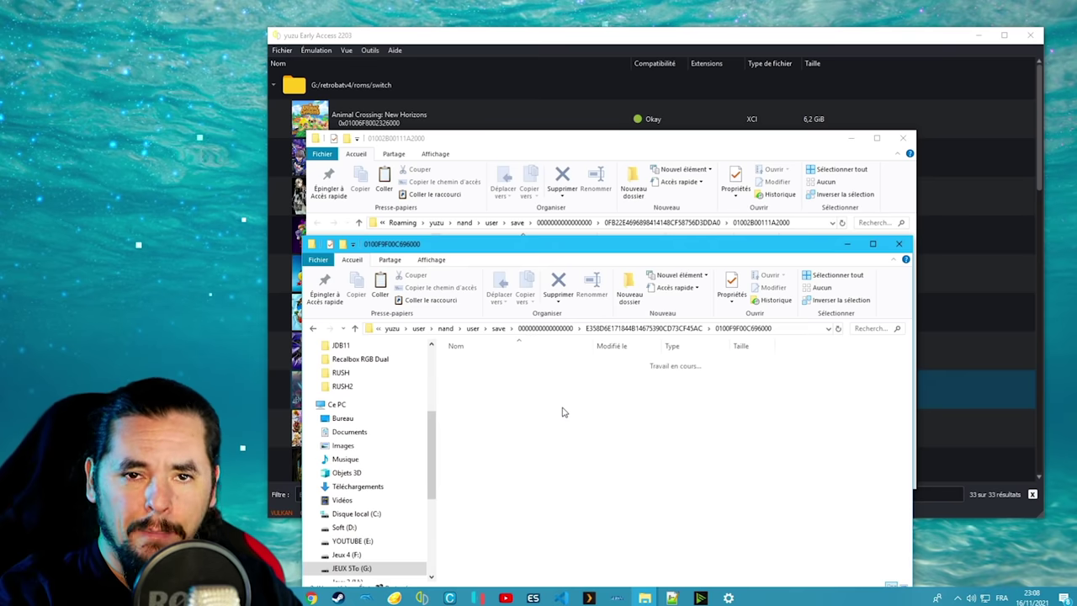
Step: Add the svdt save file to the 01002B00111A2000 folder in the Roaming yuzu saves and close both explorer windows
{"action": "left_click", "coordinate": [720, 143]}
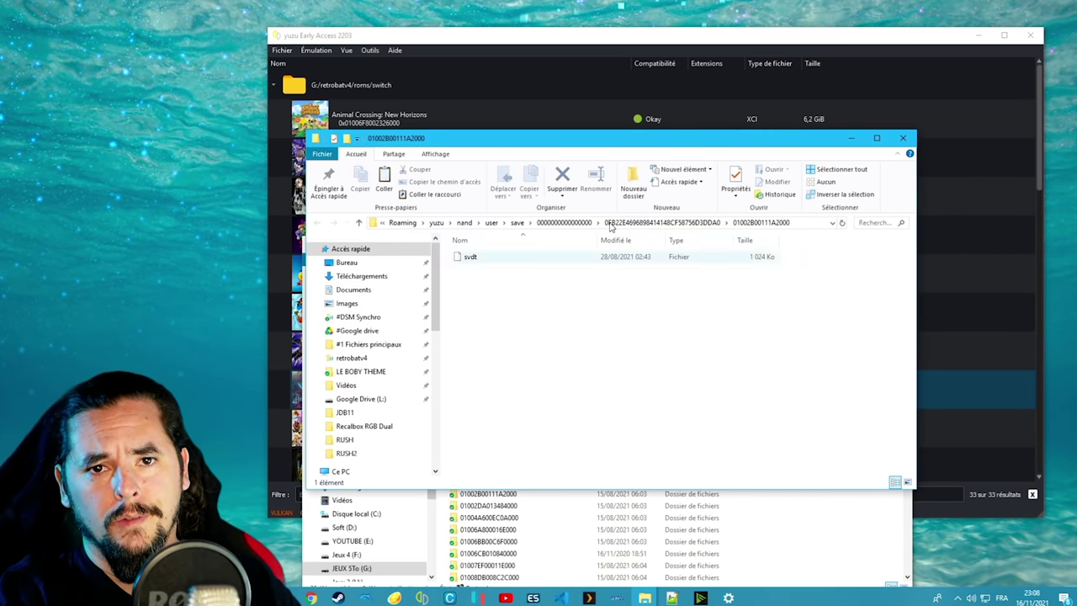
{"action": "left_click", "coordinate": [903, 138]}
{"action": "left_click", "coordinate": [905, 246]}
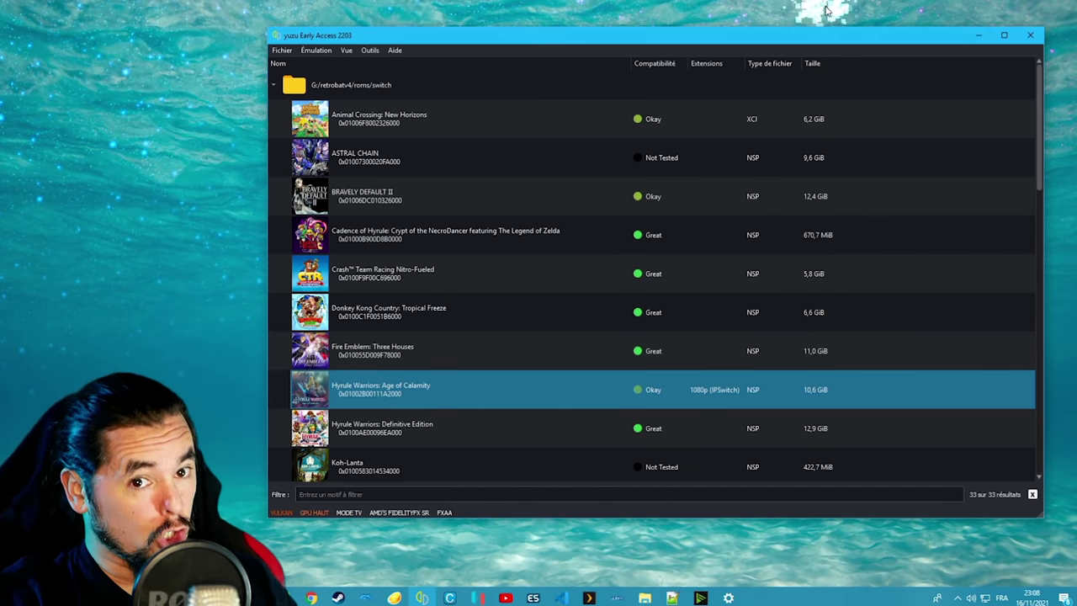
Step: Launch Hyrule Warriors: Age of Calamity and stop its emulation to return to the game list
{"action": "double_click", "coordinate": [541, 390]}
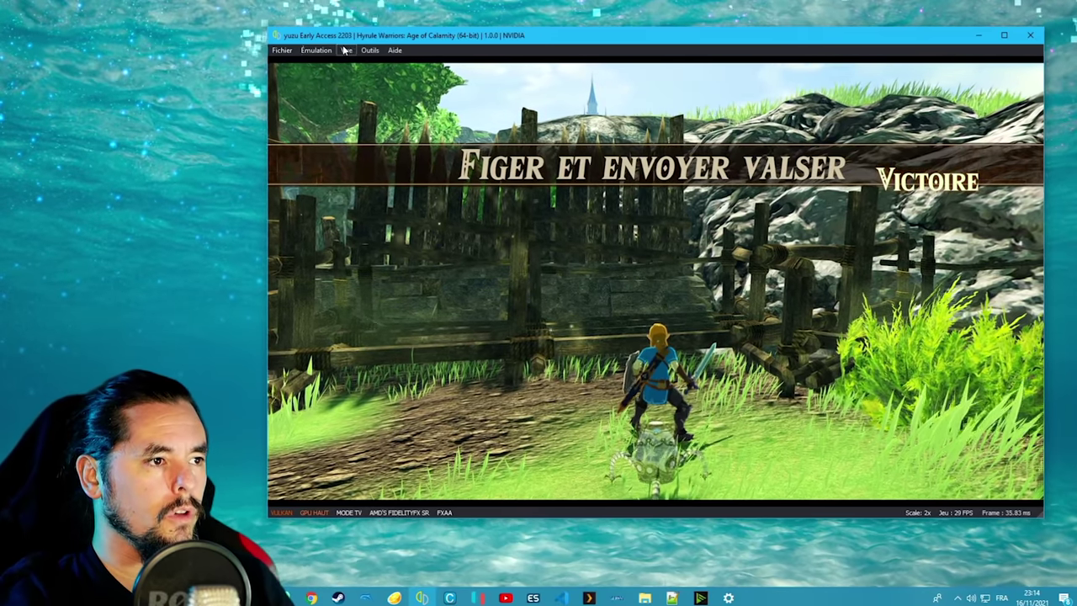
{"action": "left_click", "coordinate": [326, 52]}
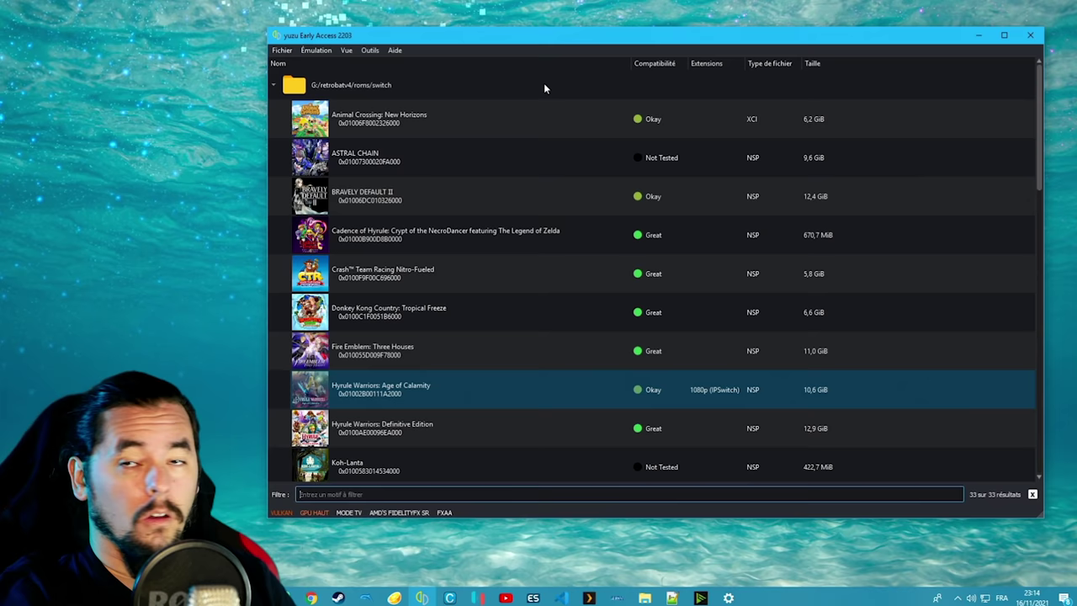